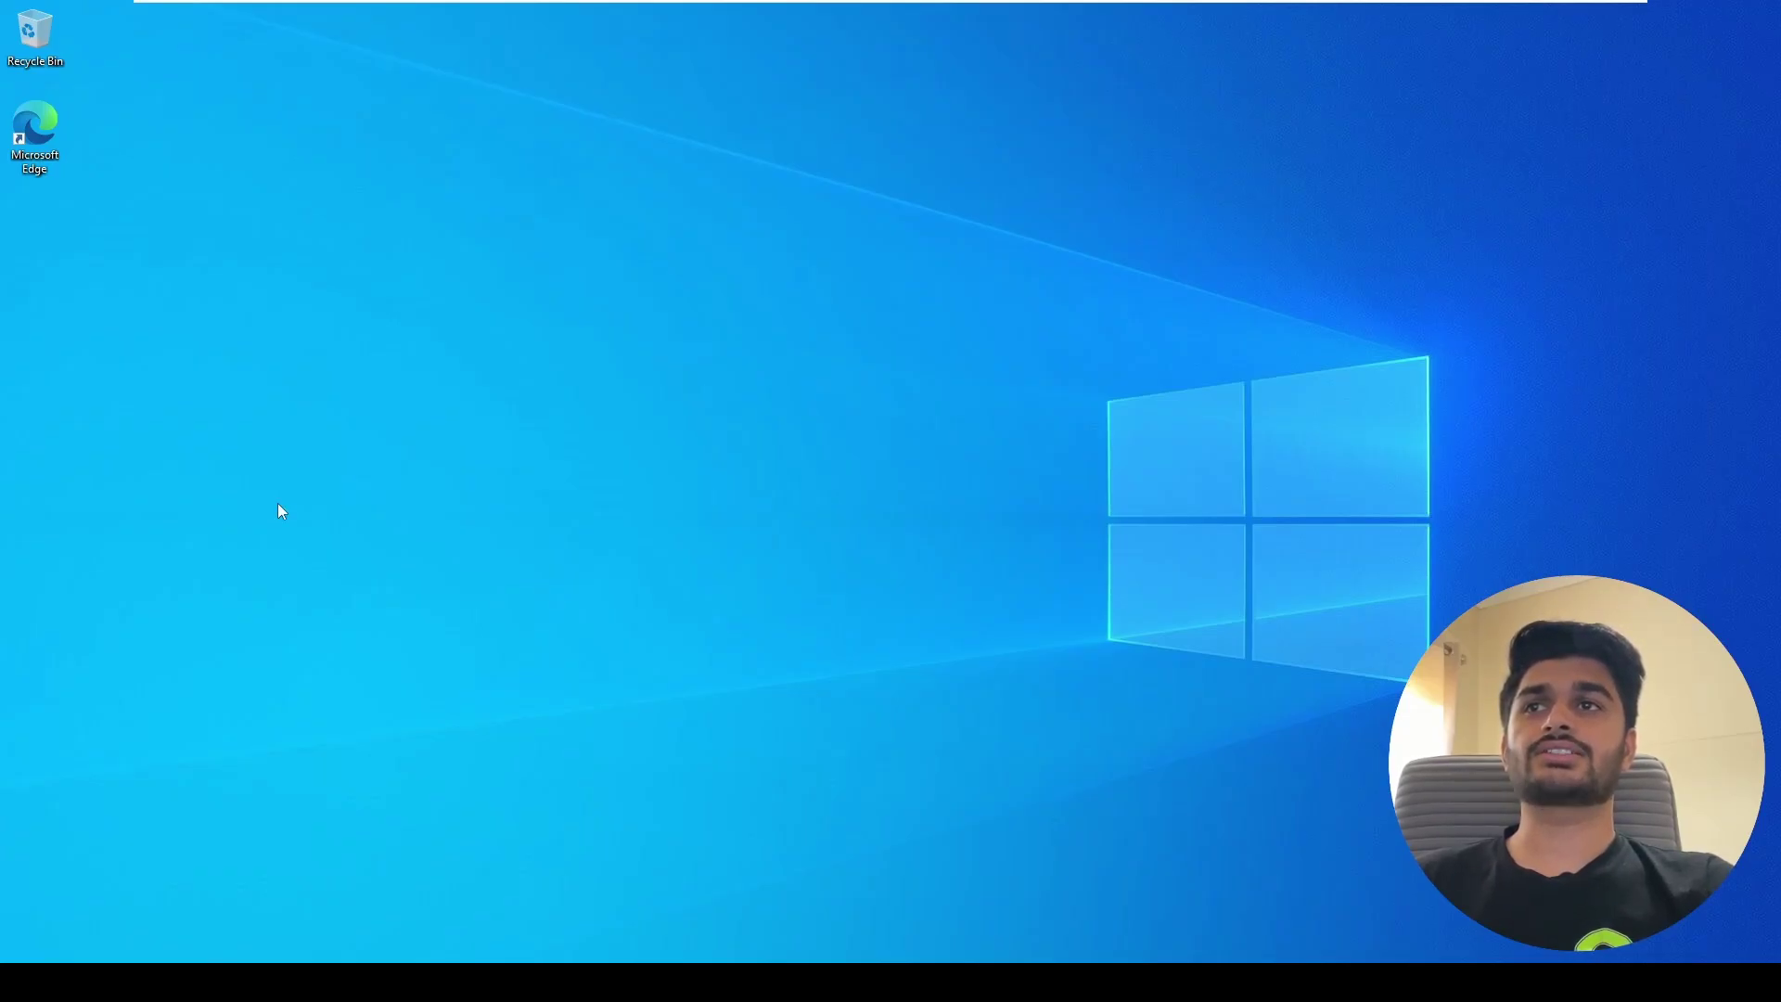
- Open the Local Group Policy Editor with gpedit and show the Administrative Templates under Computer Configuration
key(super+s)
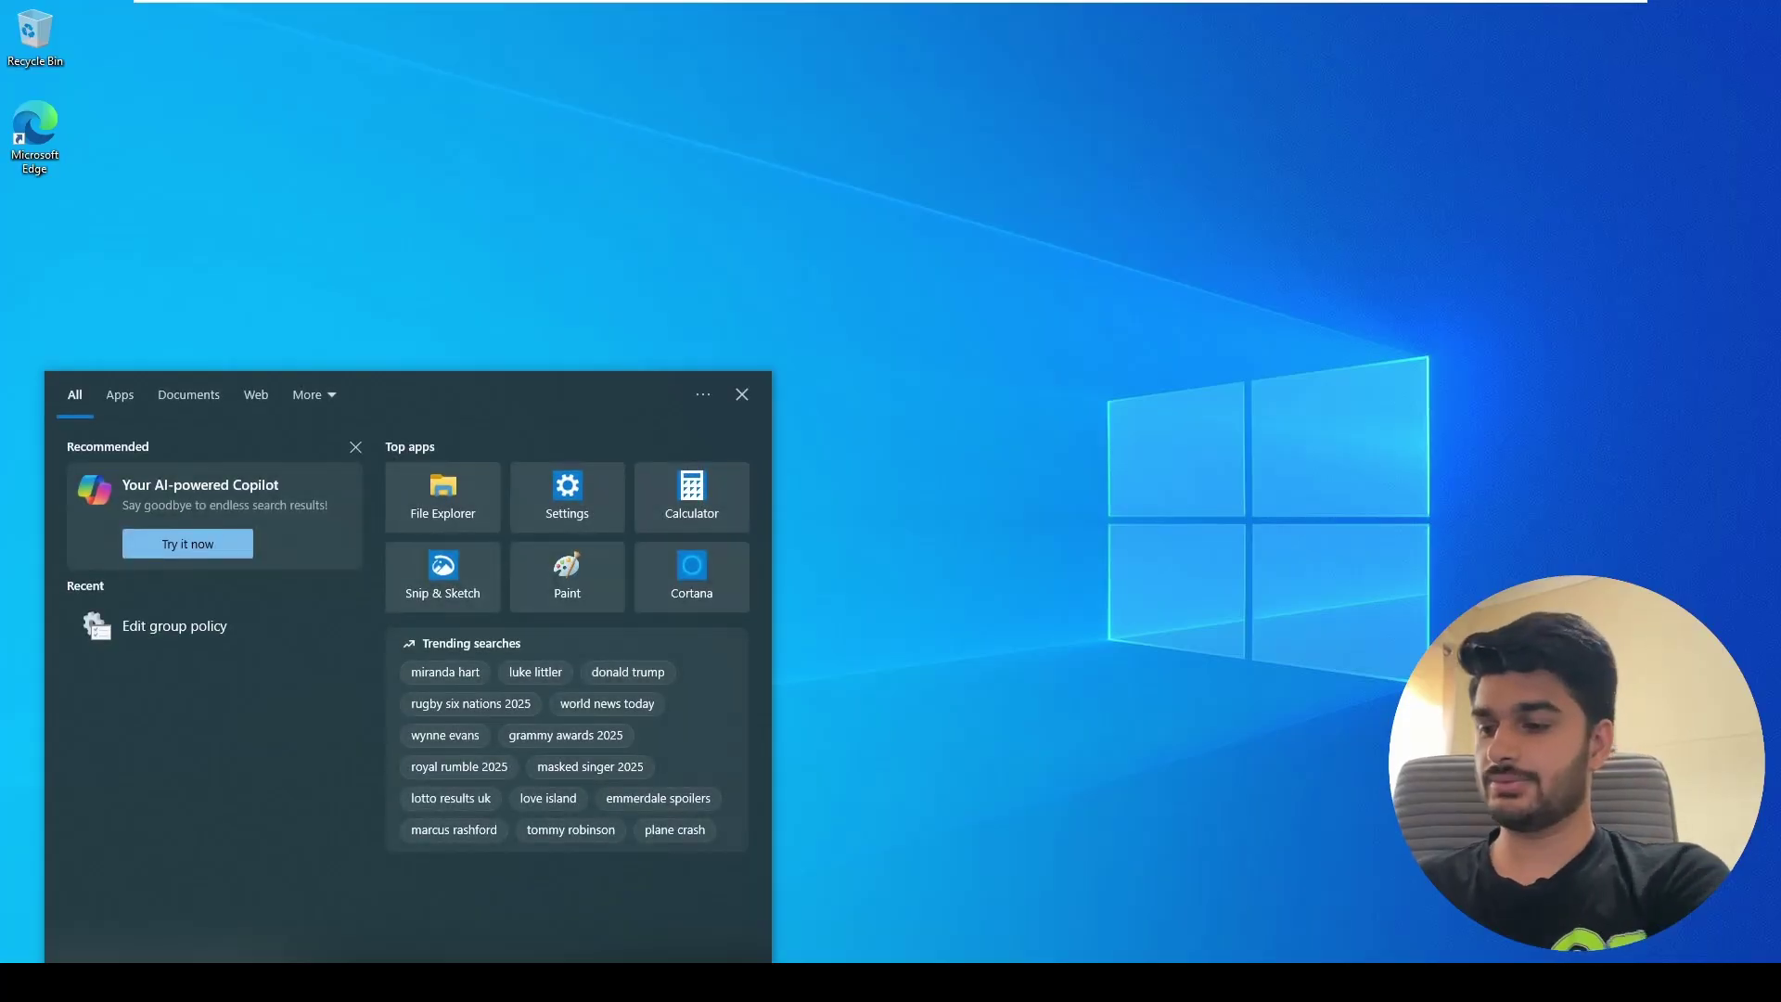
text(gpedit)
key(Return)
drag(148, 321, 297, 329)
key(Down)
key(Down)
key(Down)
key(Down)
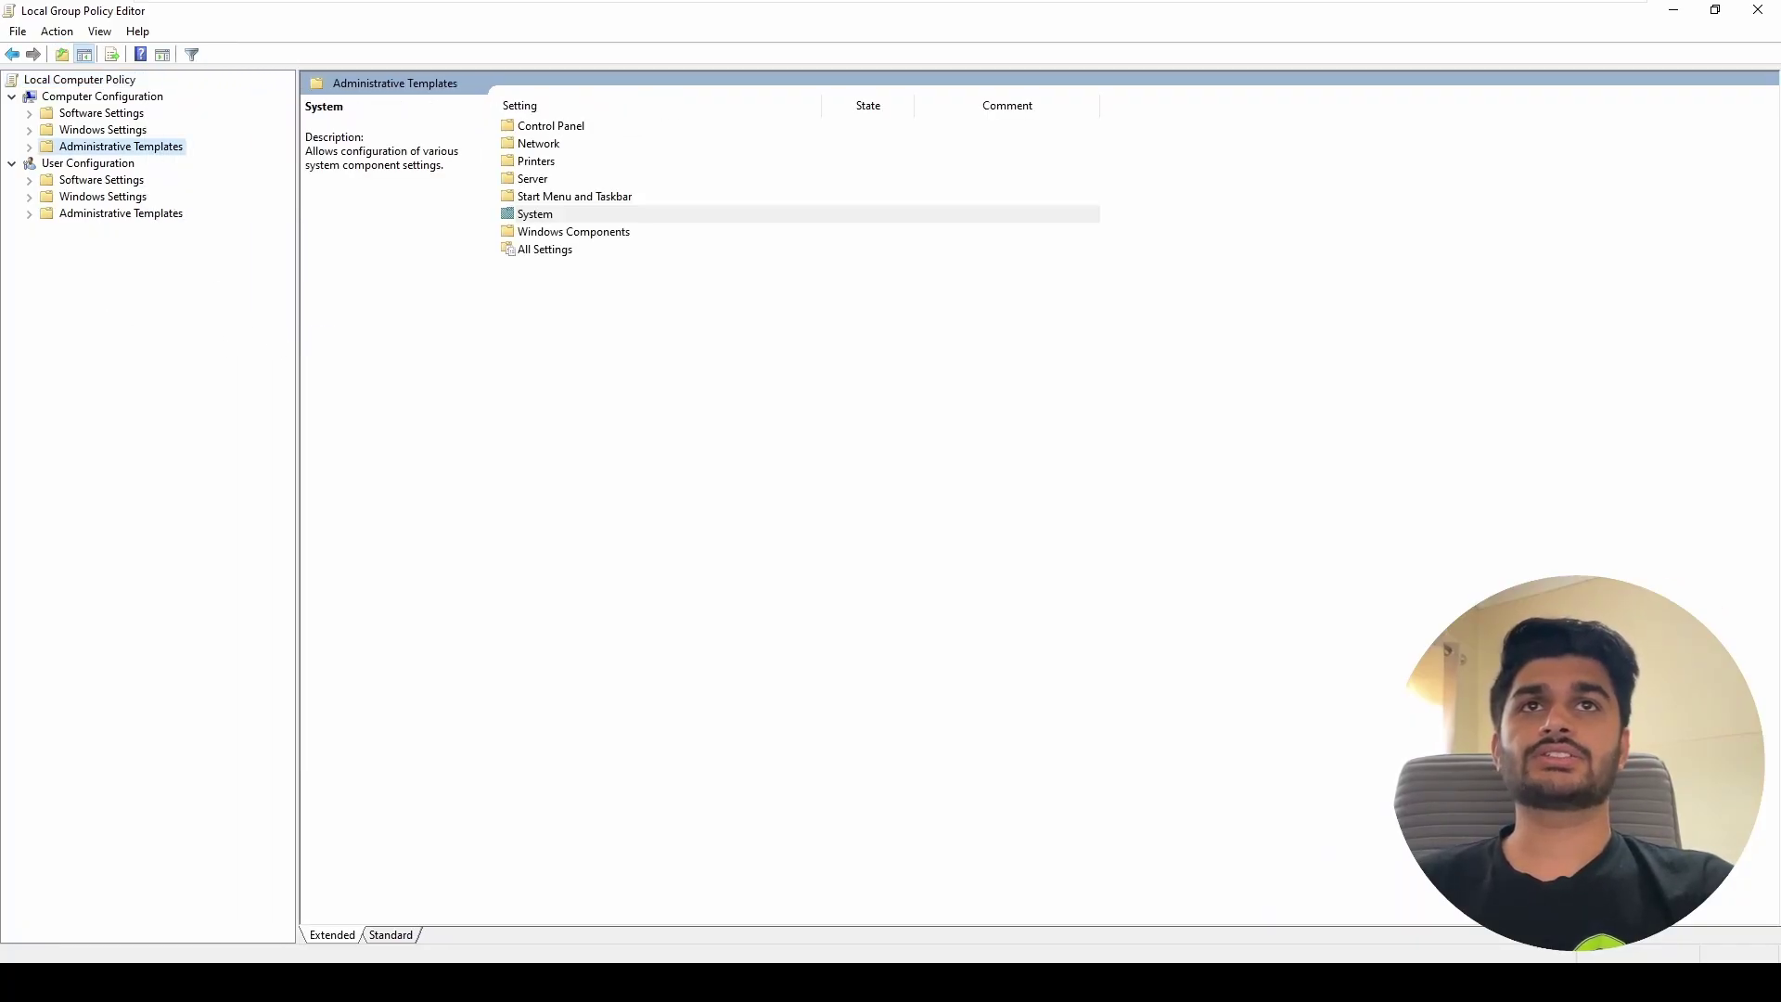
- Go to the BitLocker Drive Encryption policies within Windows Components
double_click(526, 233)
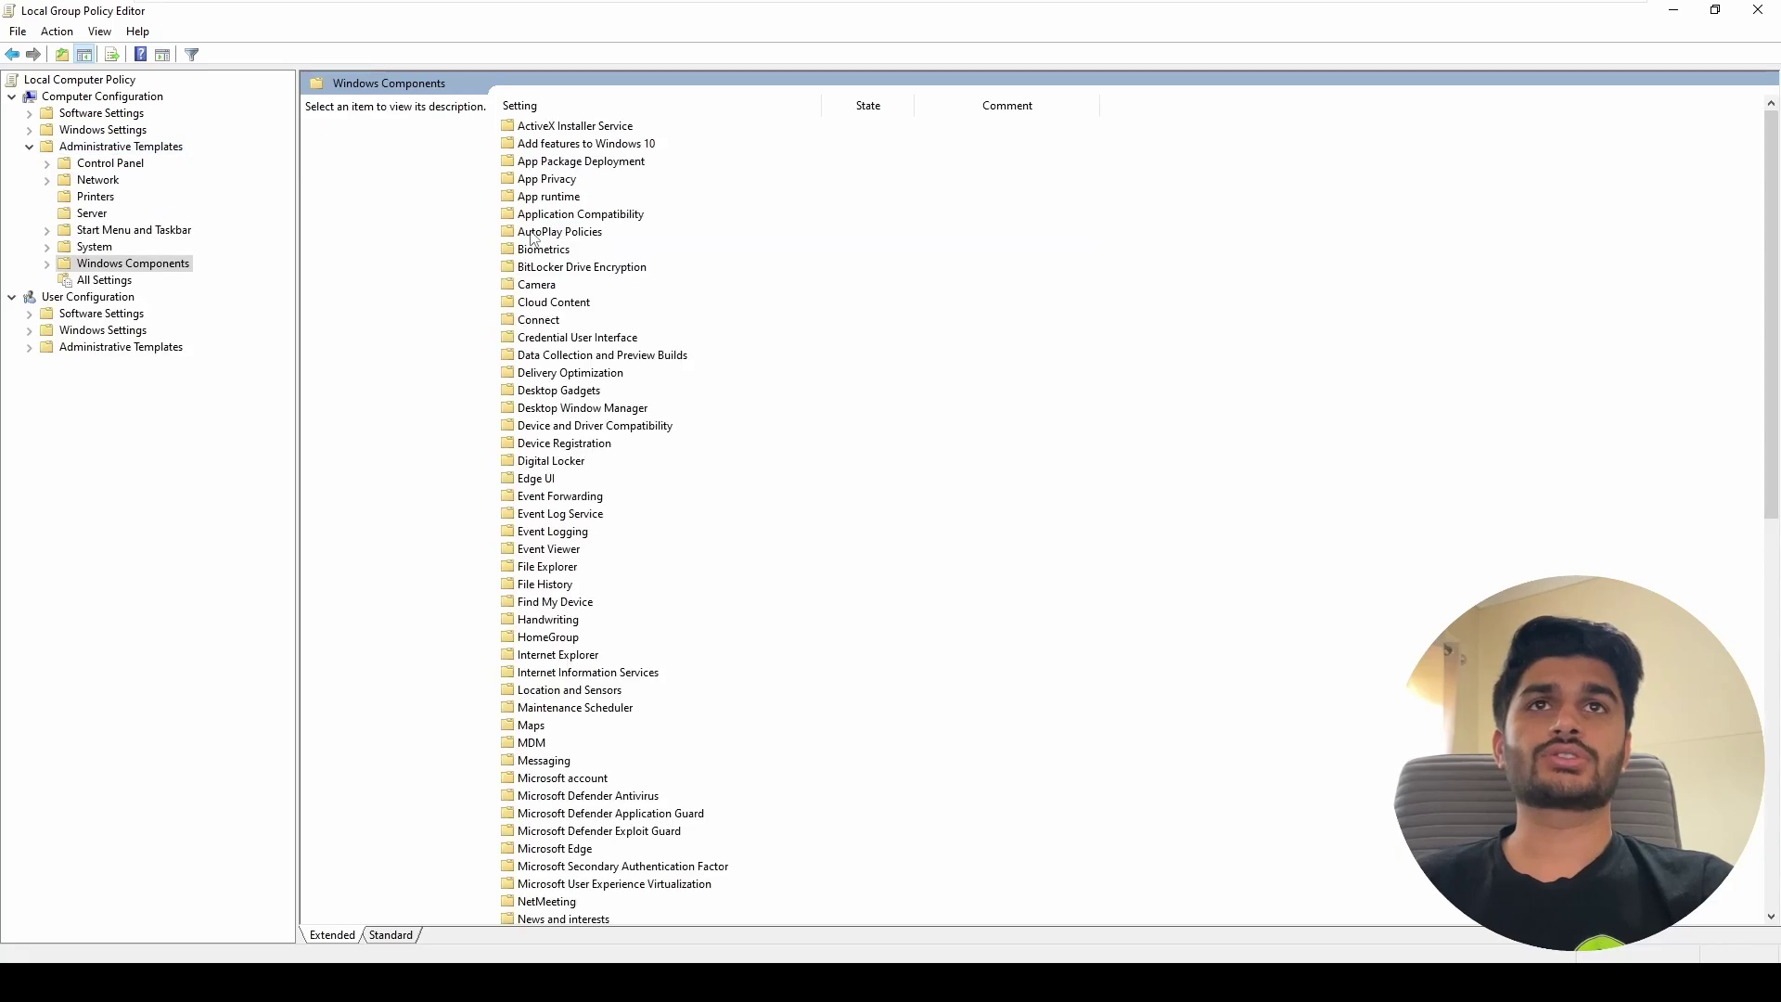
click(536, 551)
key(b)
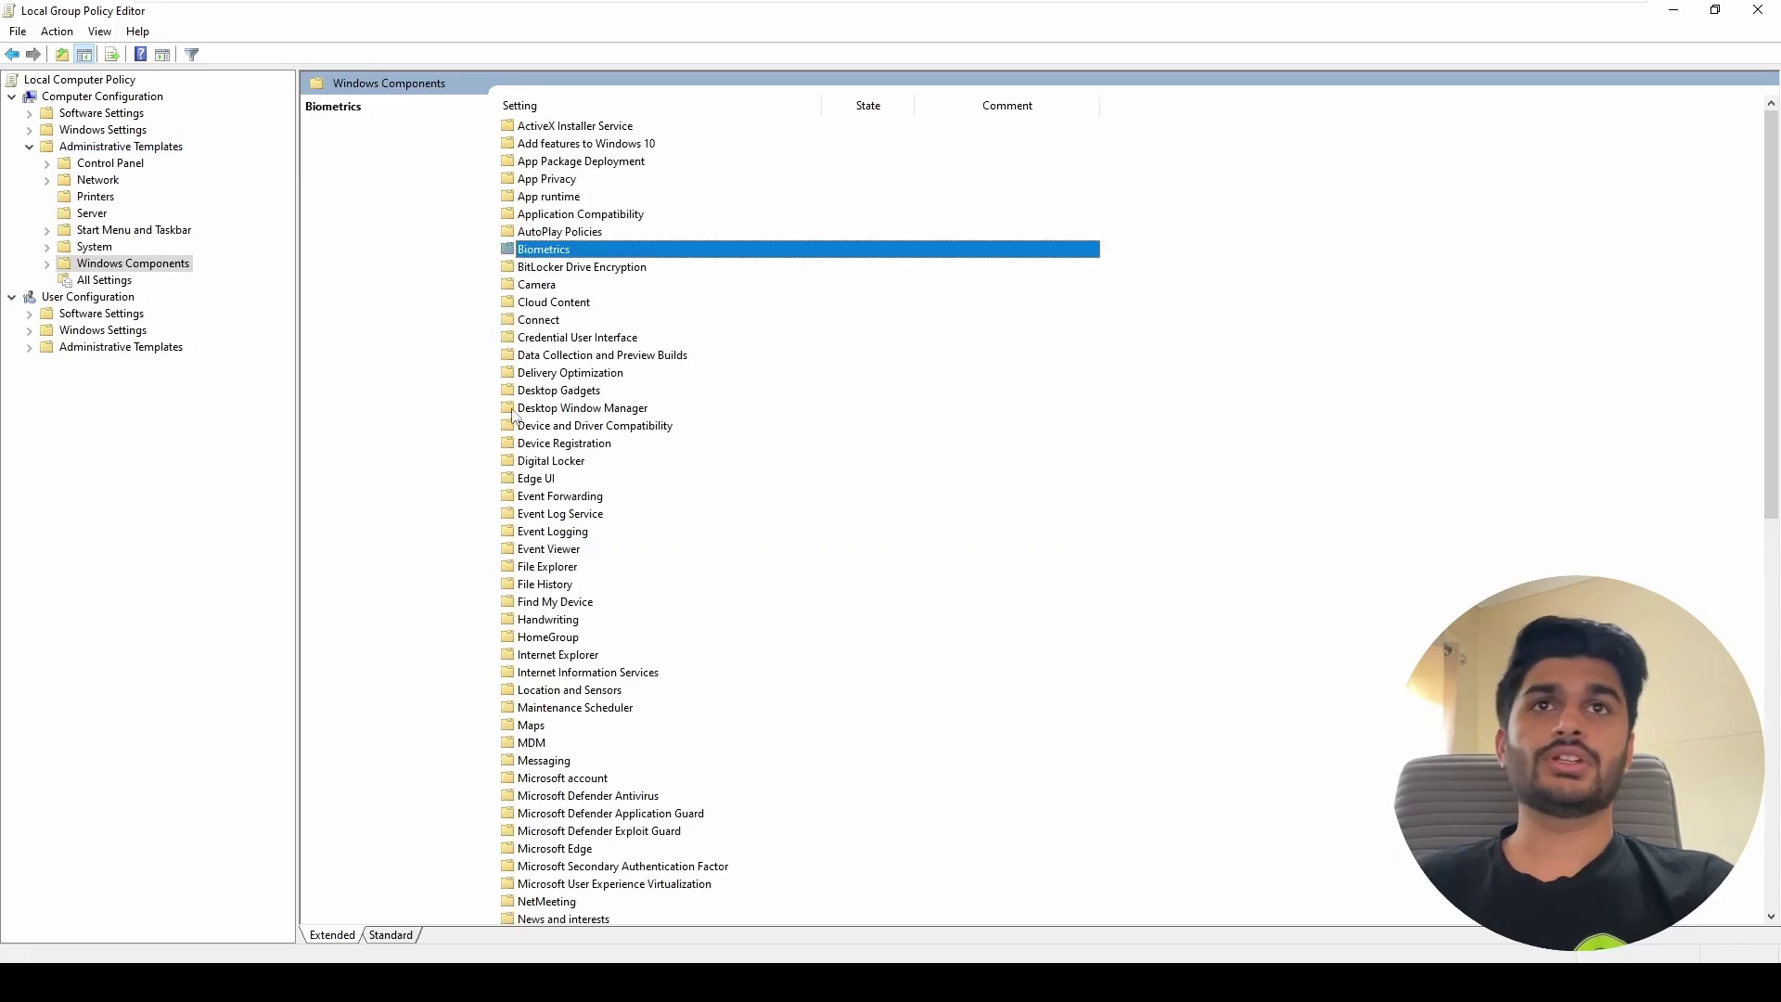
double_click(544, 267)
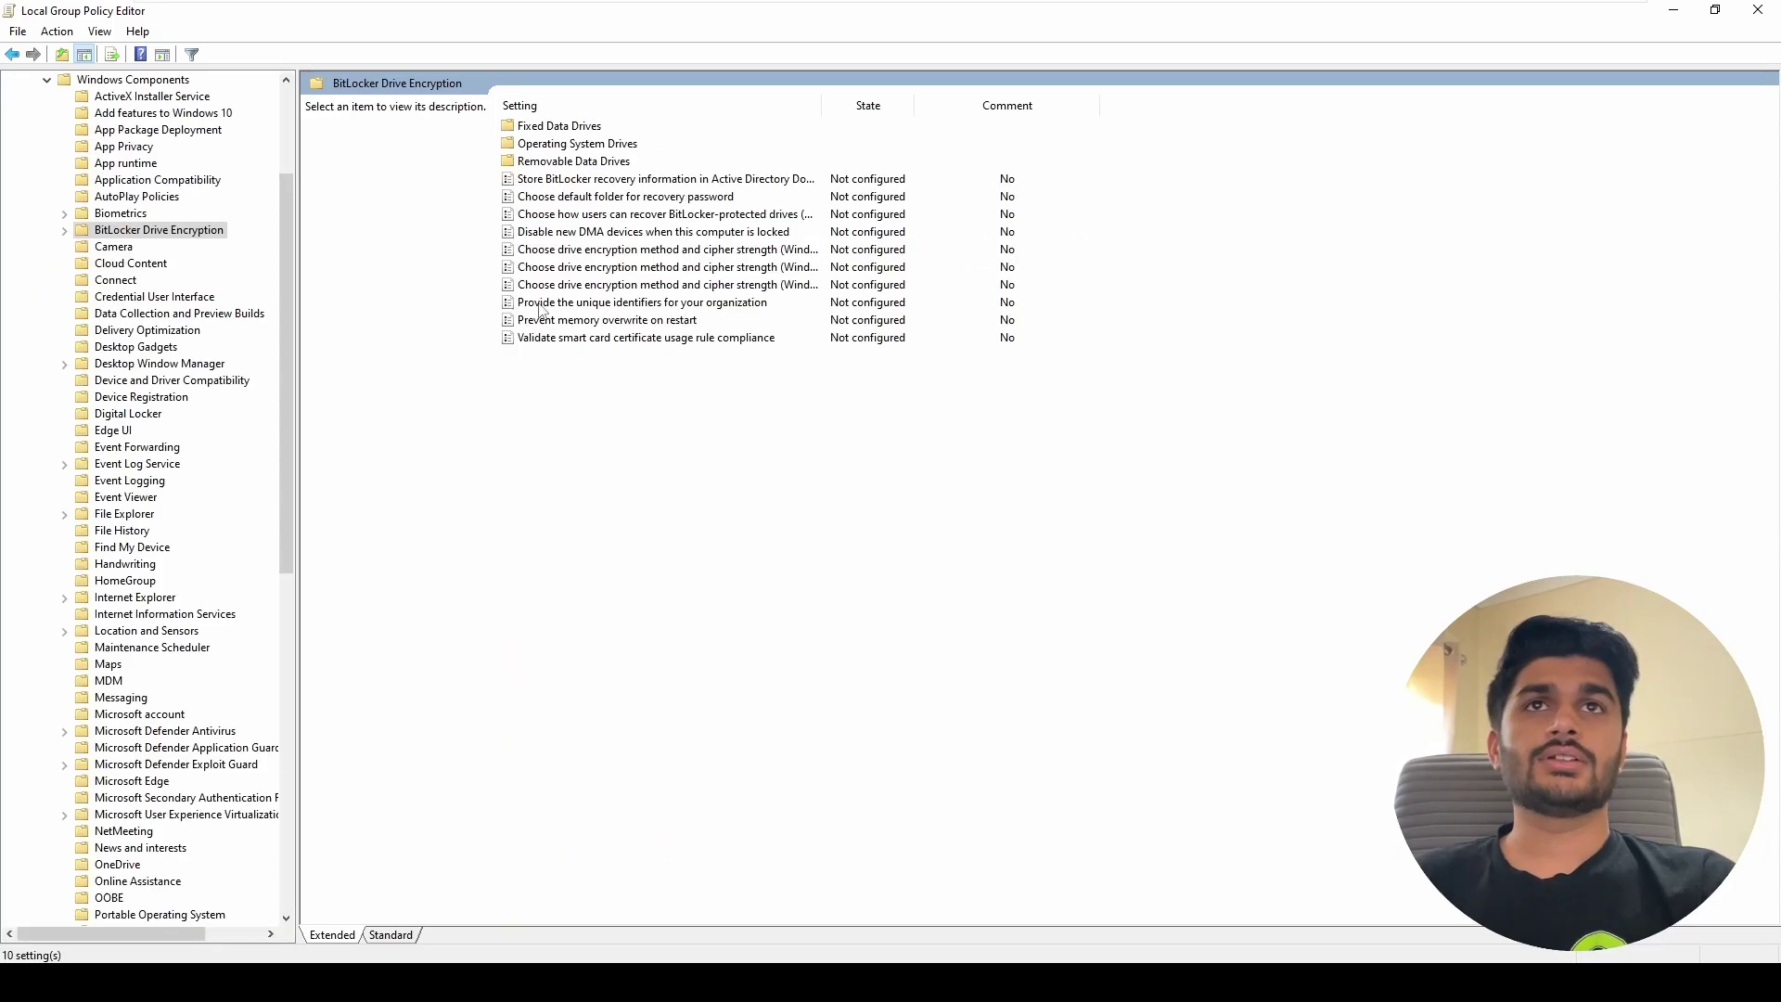
- Enable and apply the policy that stores BitLocker recovery information in Active Directory Domain Services
double_click(557, 186)
click(71, 186)
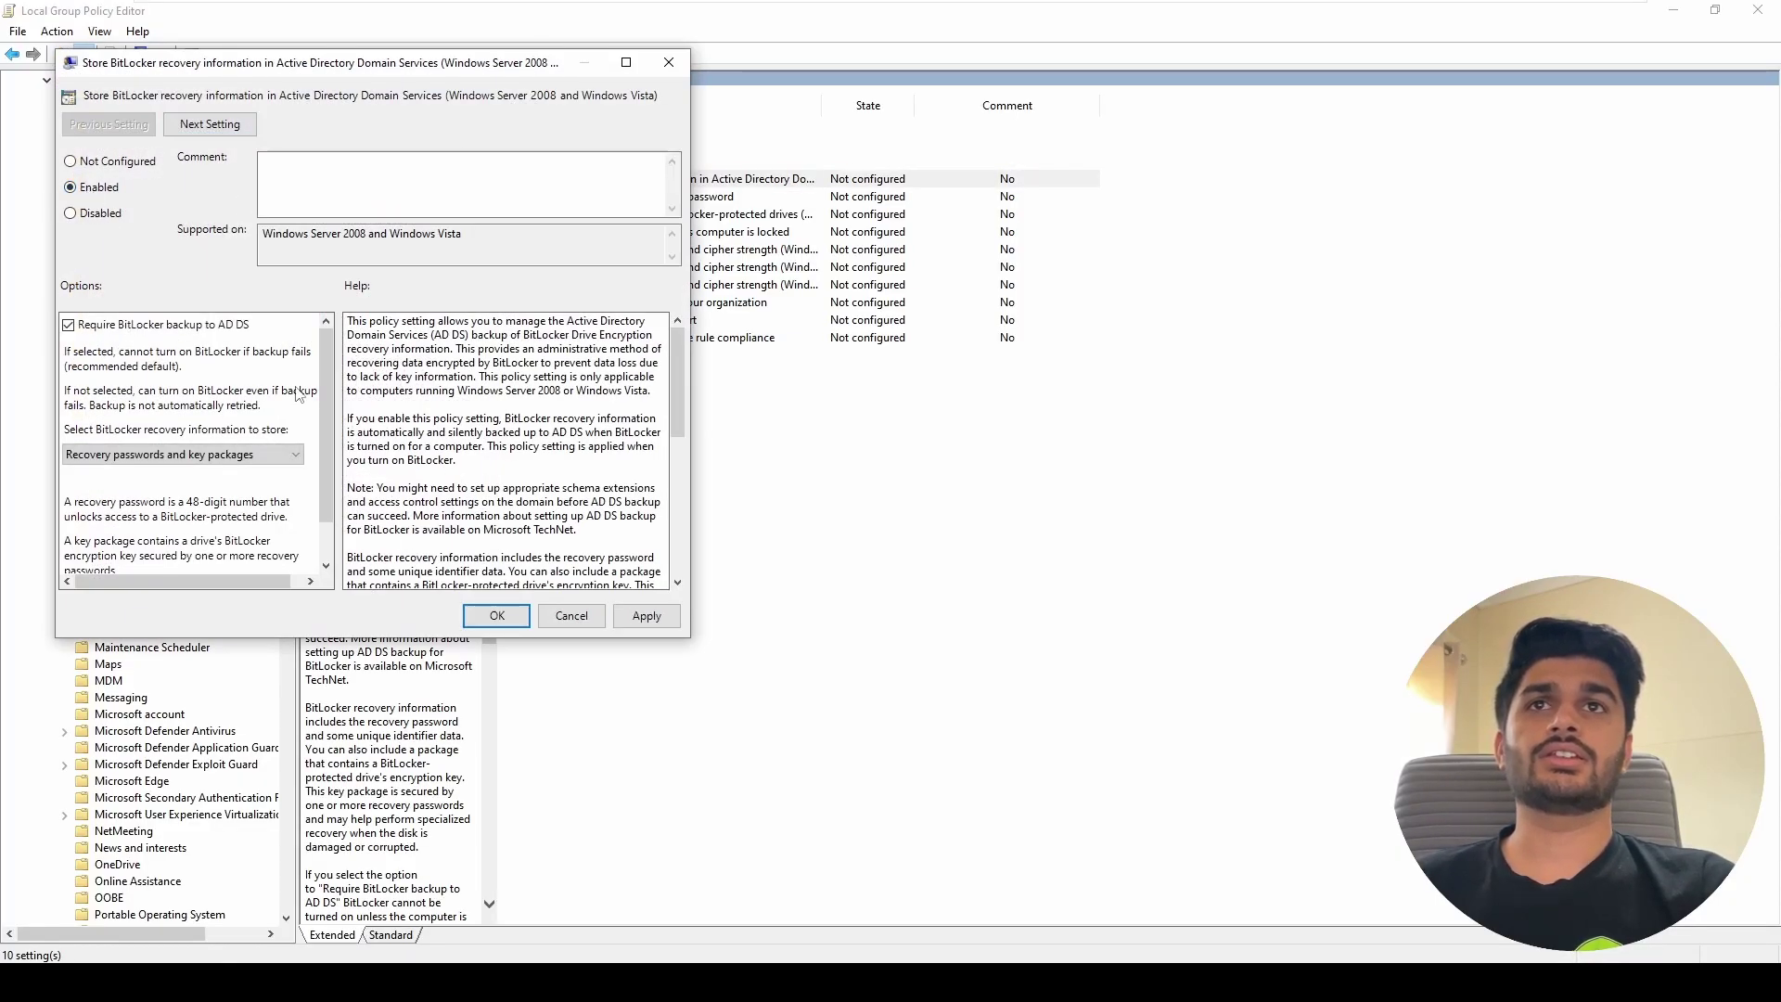
click(662, 618)
click(508, 619)
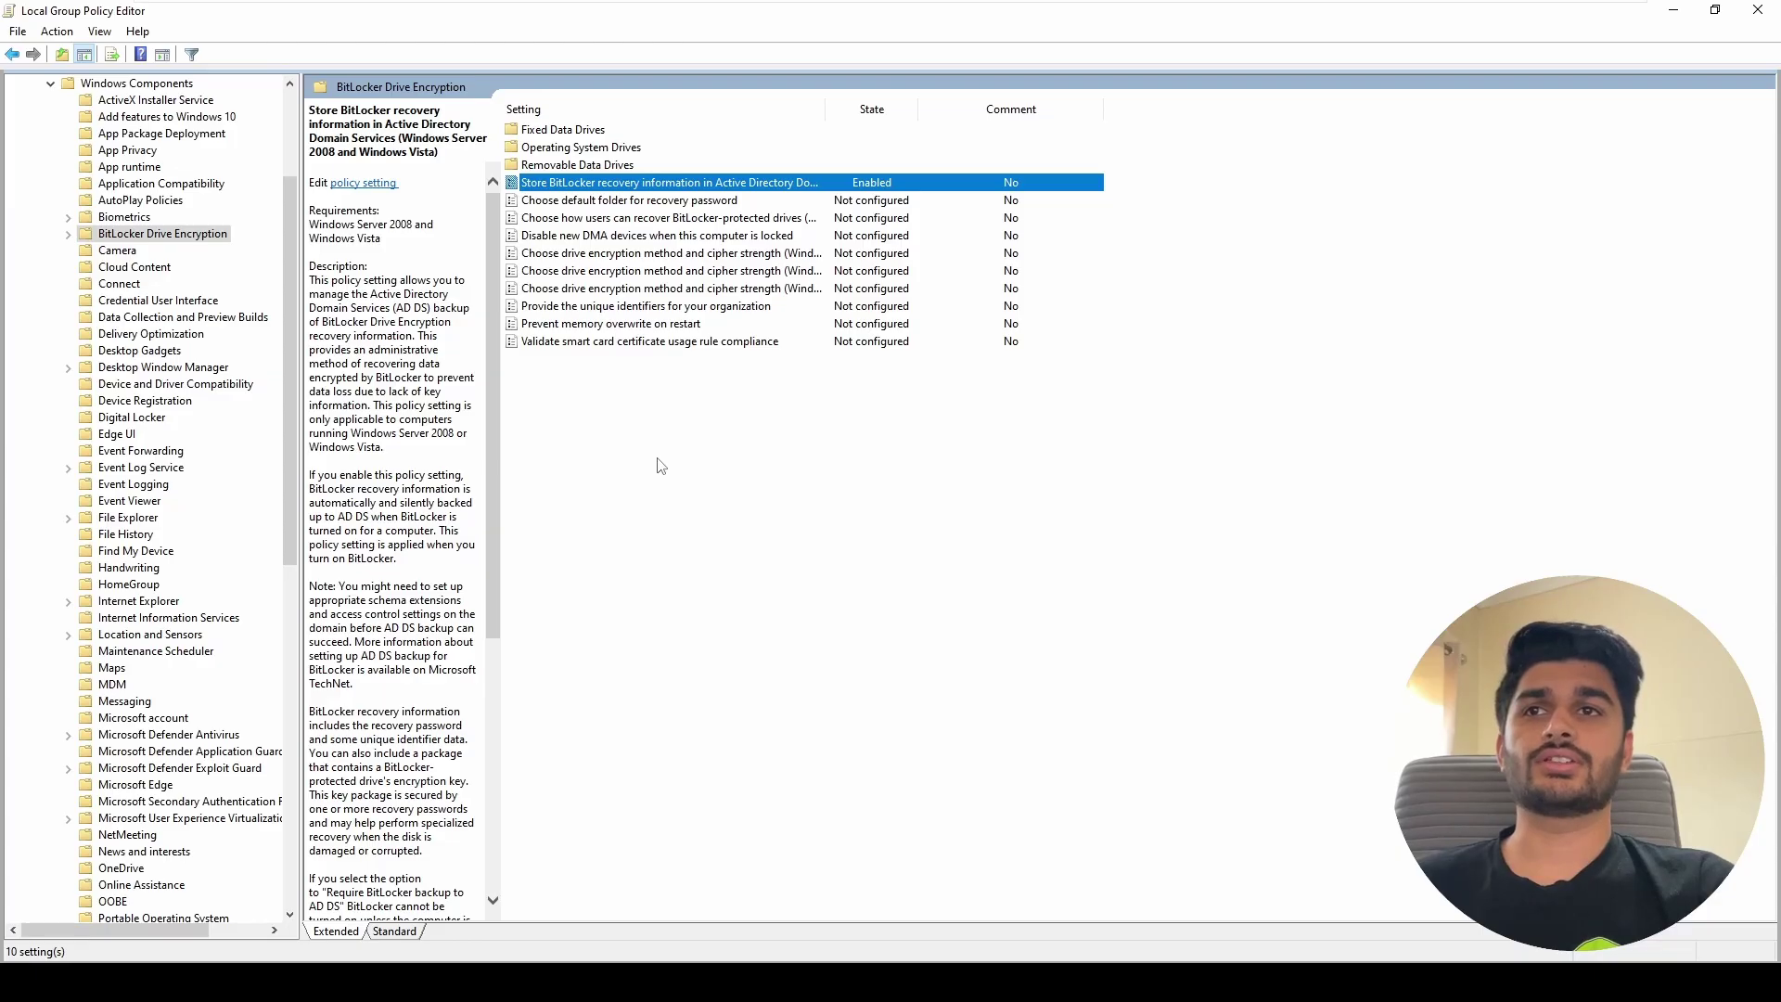
click(660, 465)
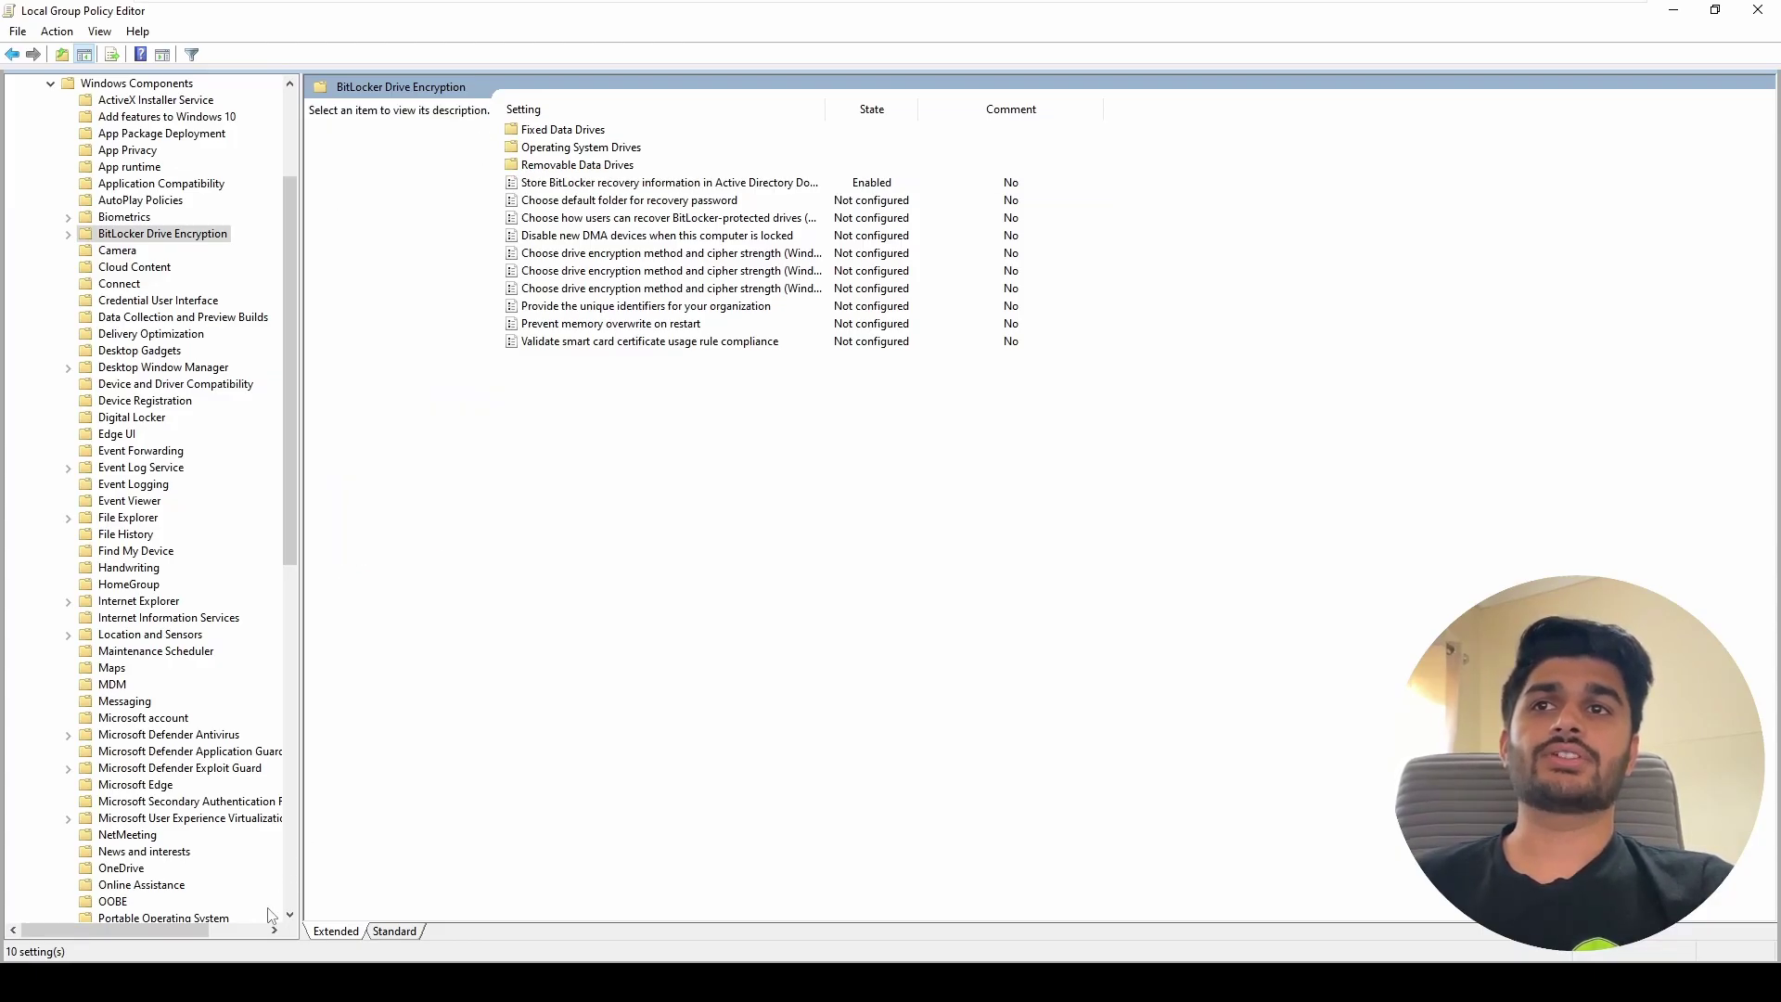
- Force a group policy refresh by running gpupdate /force
click(270, 983)
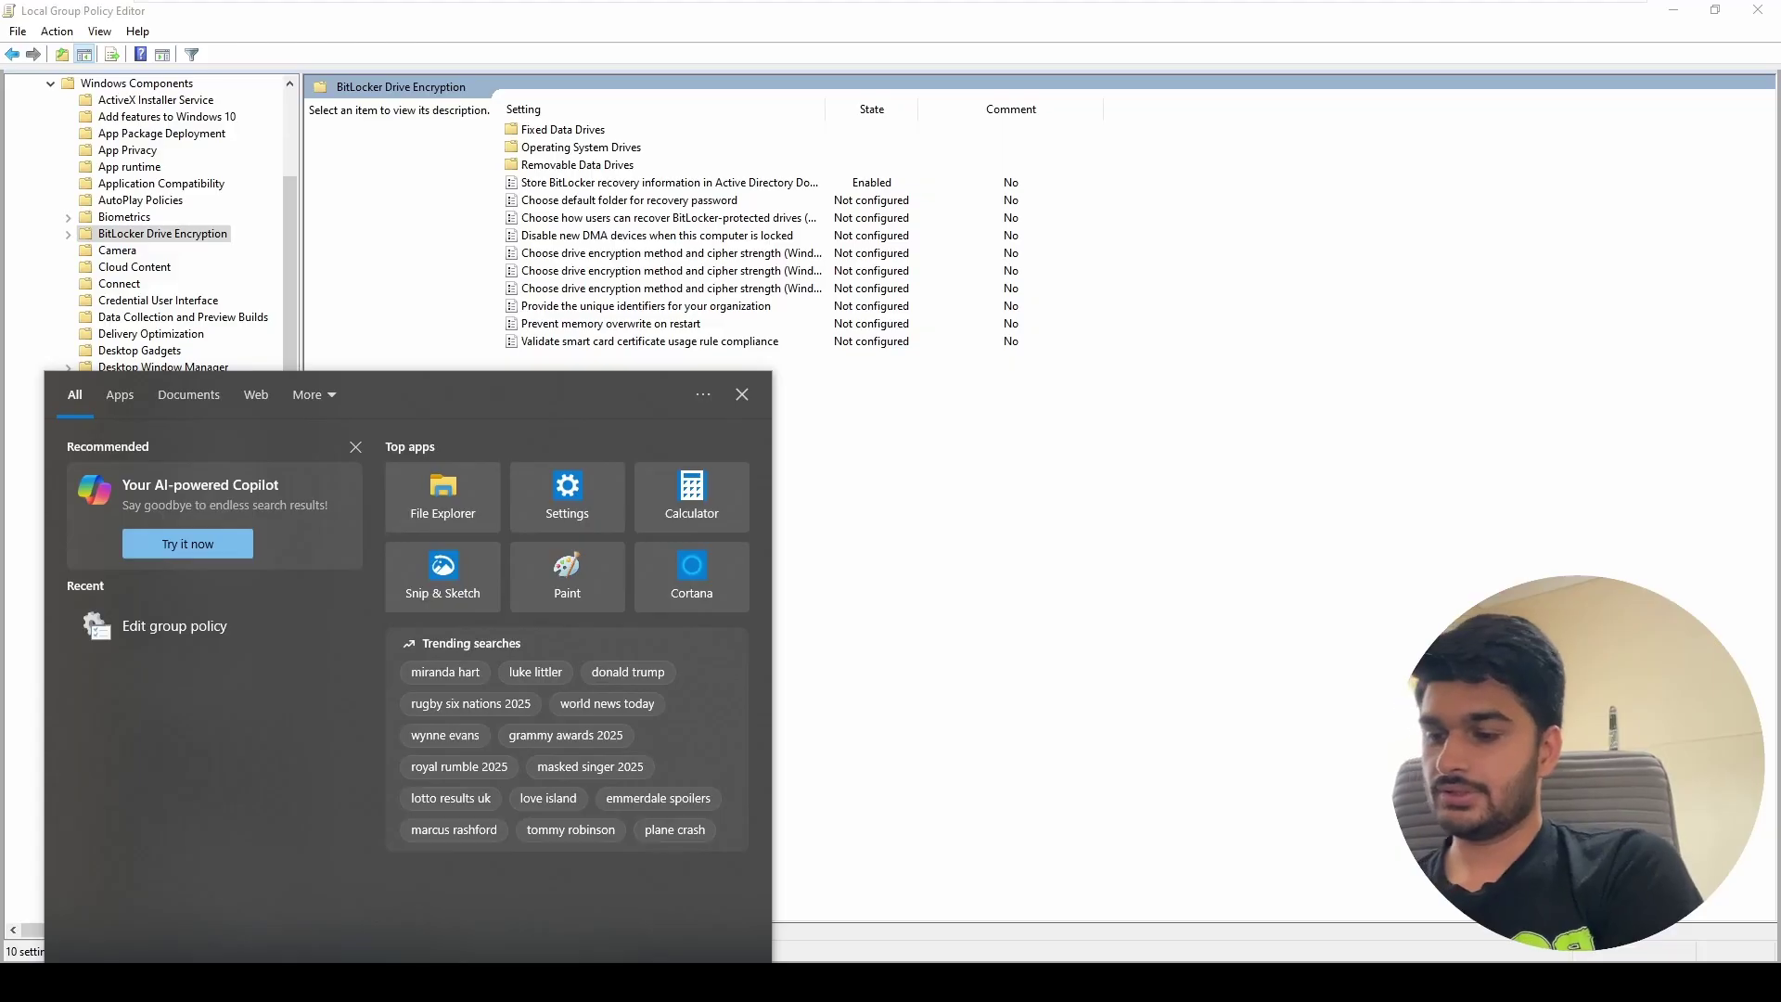
text(gpupdate)
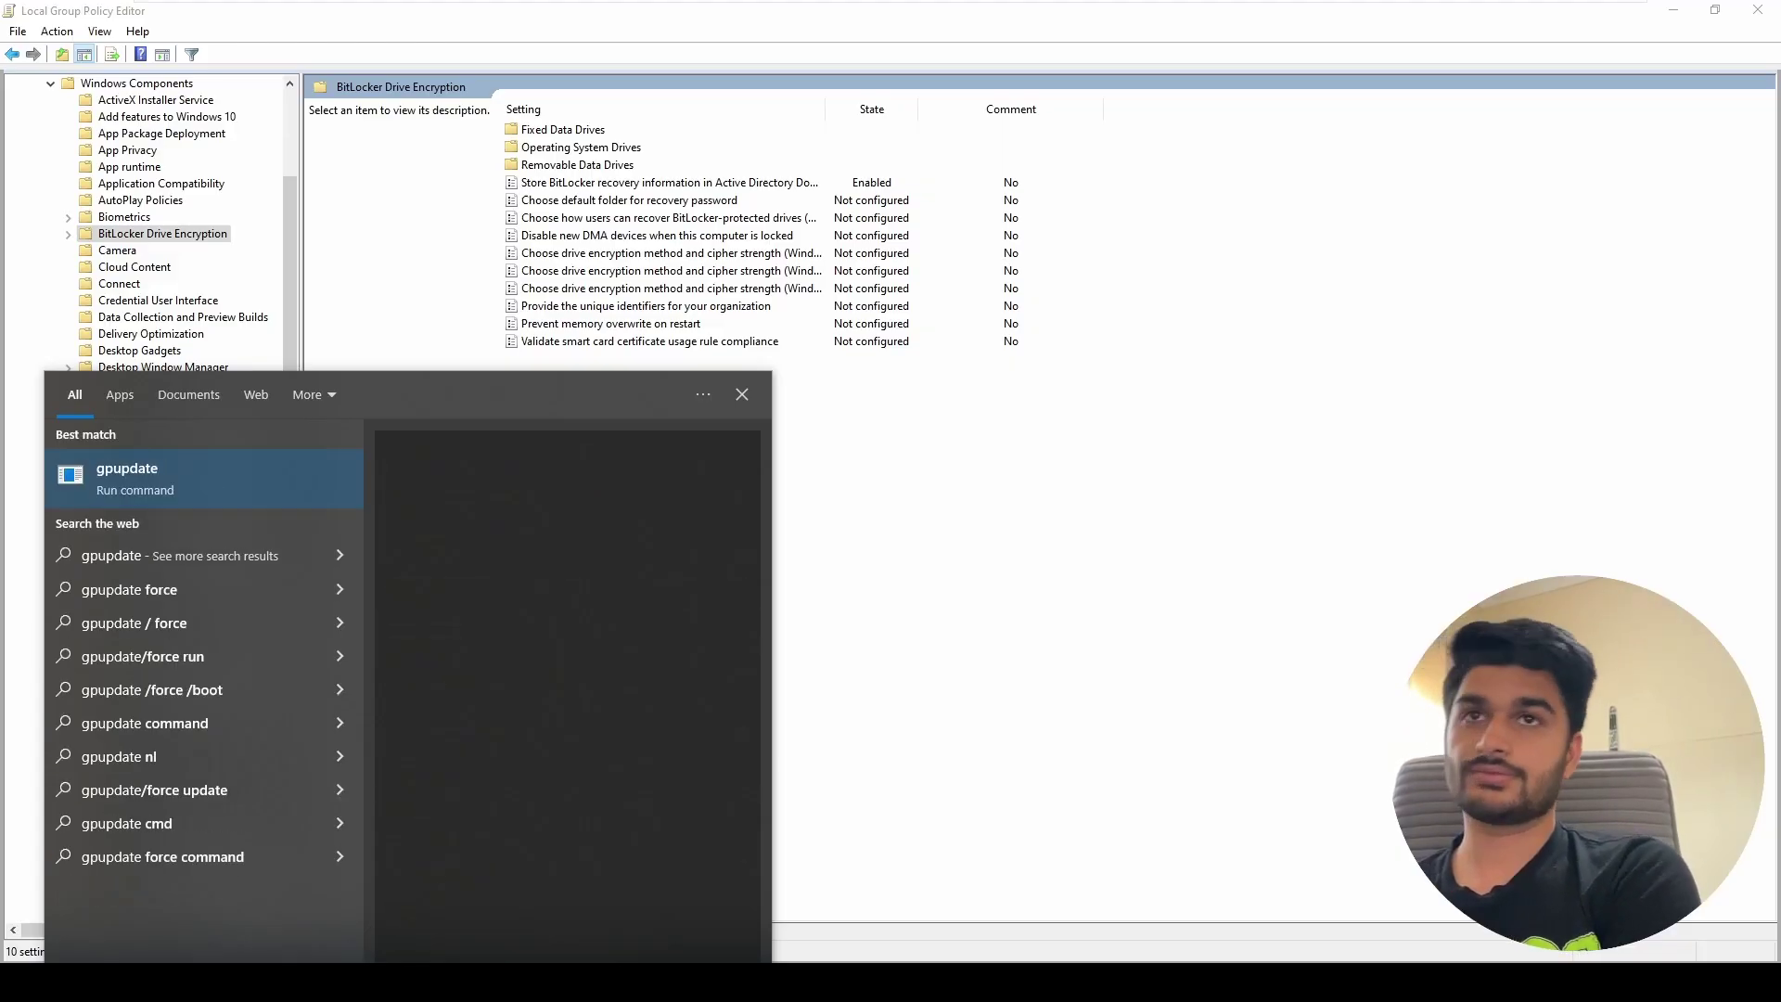
text( /force)
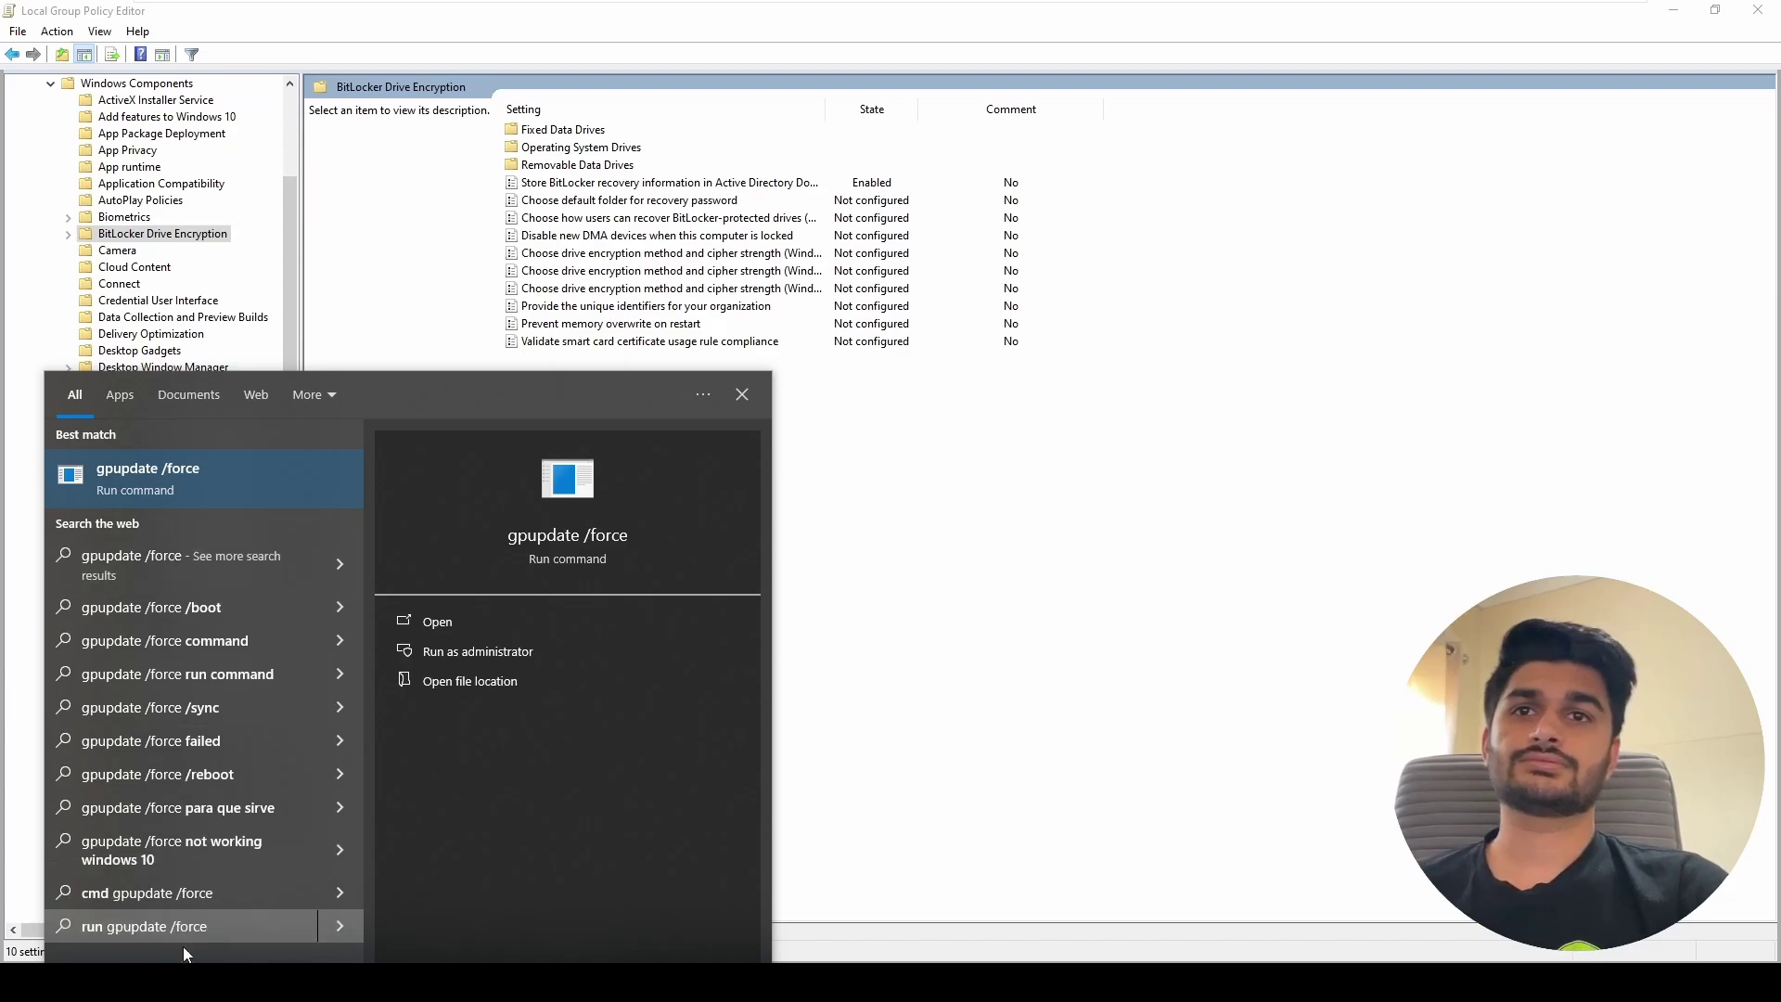
key(Return)
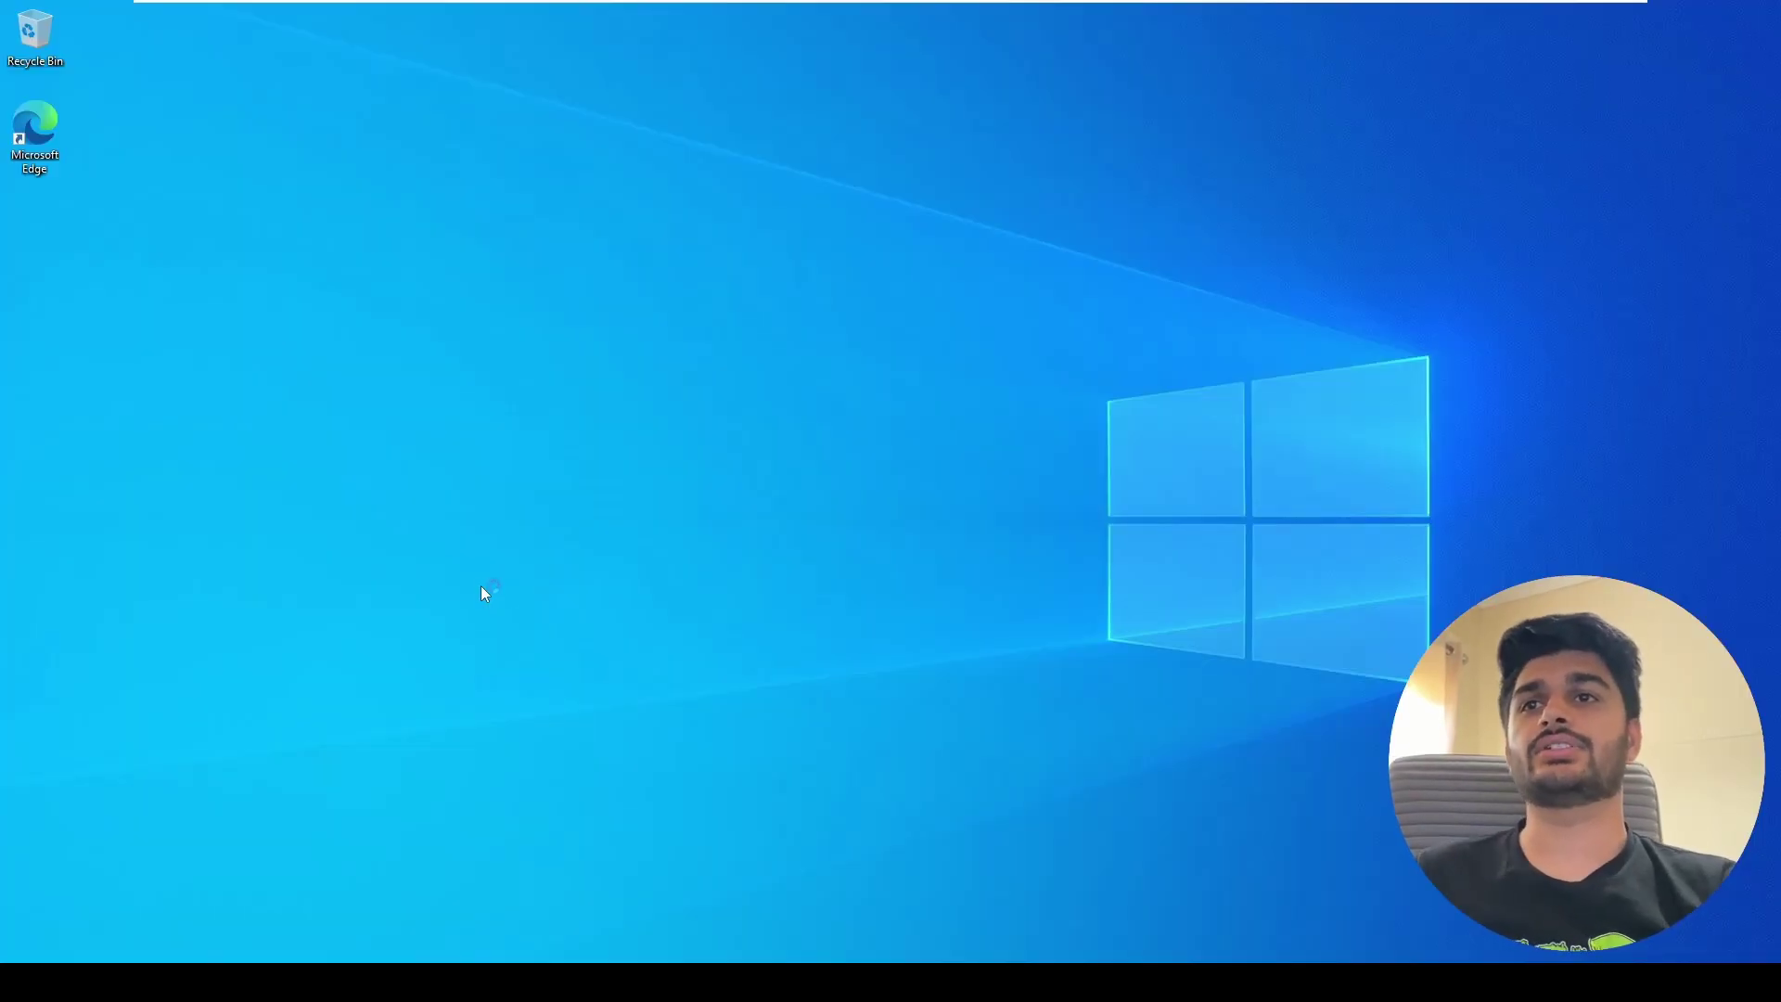
- Open Manage BitLocker, start turning on BitLocker for drive C:, and continue past the drive preparation page
key(super+s)
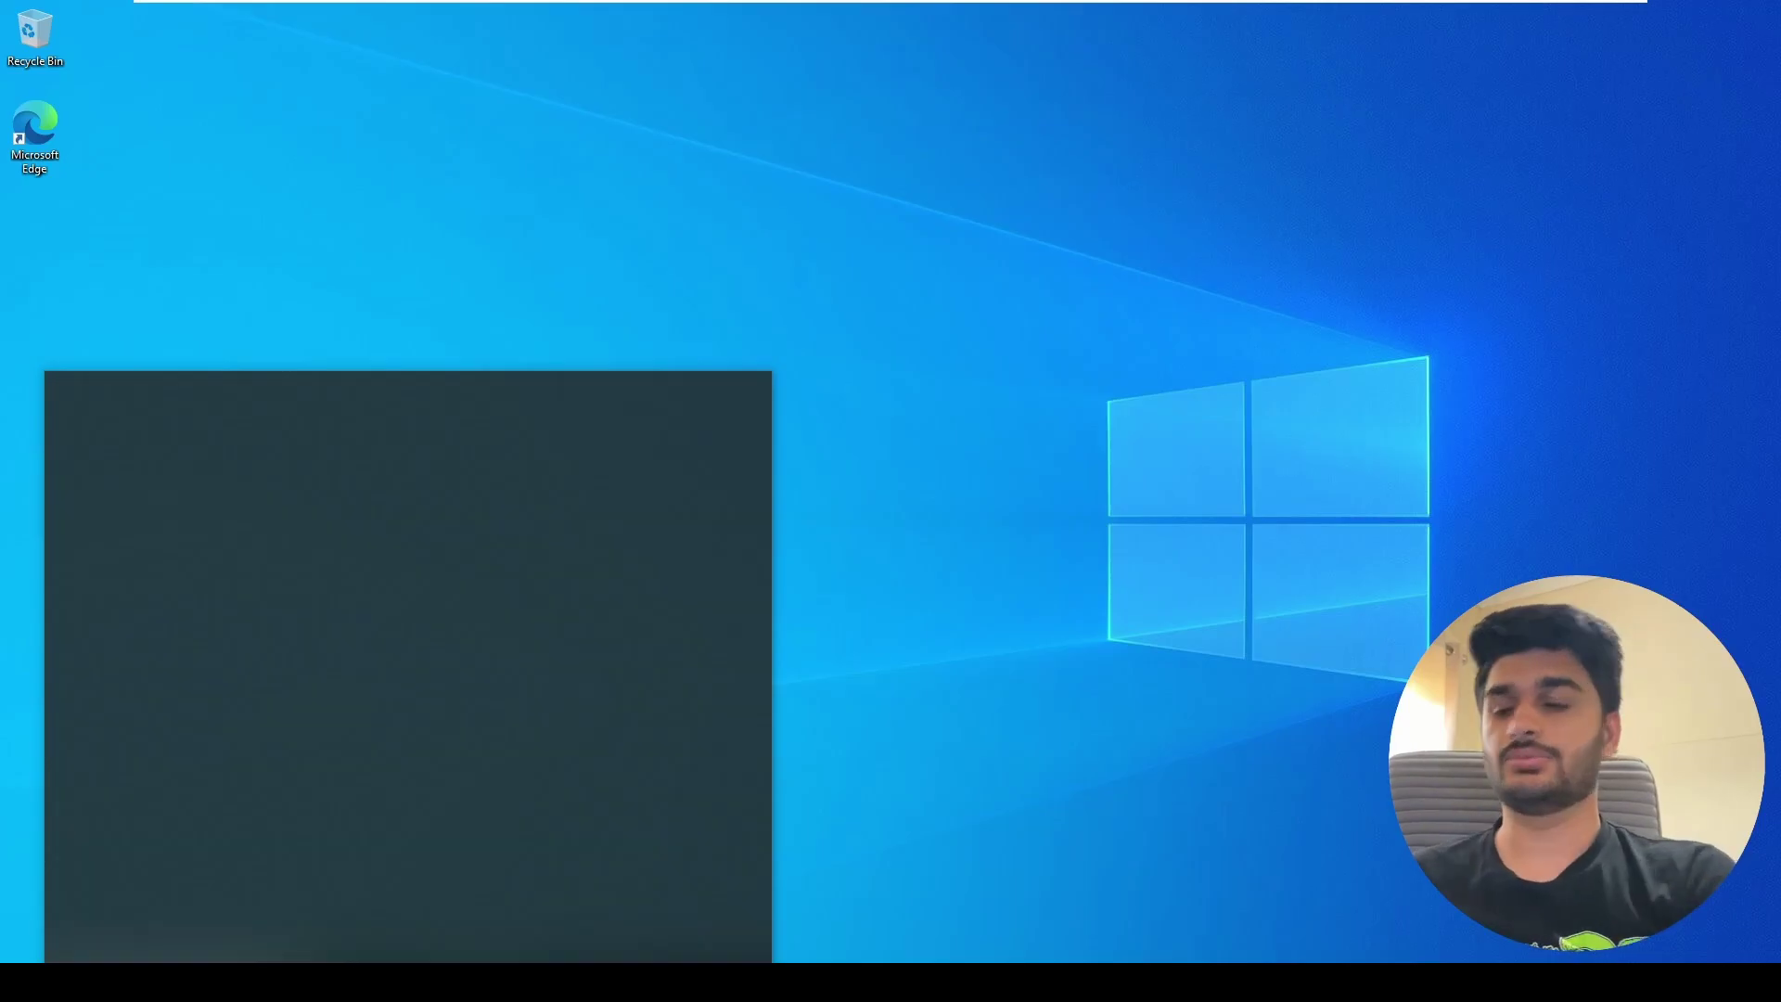
text(bitlo)
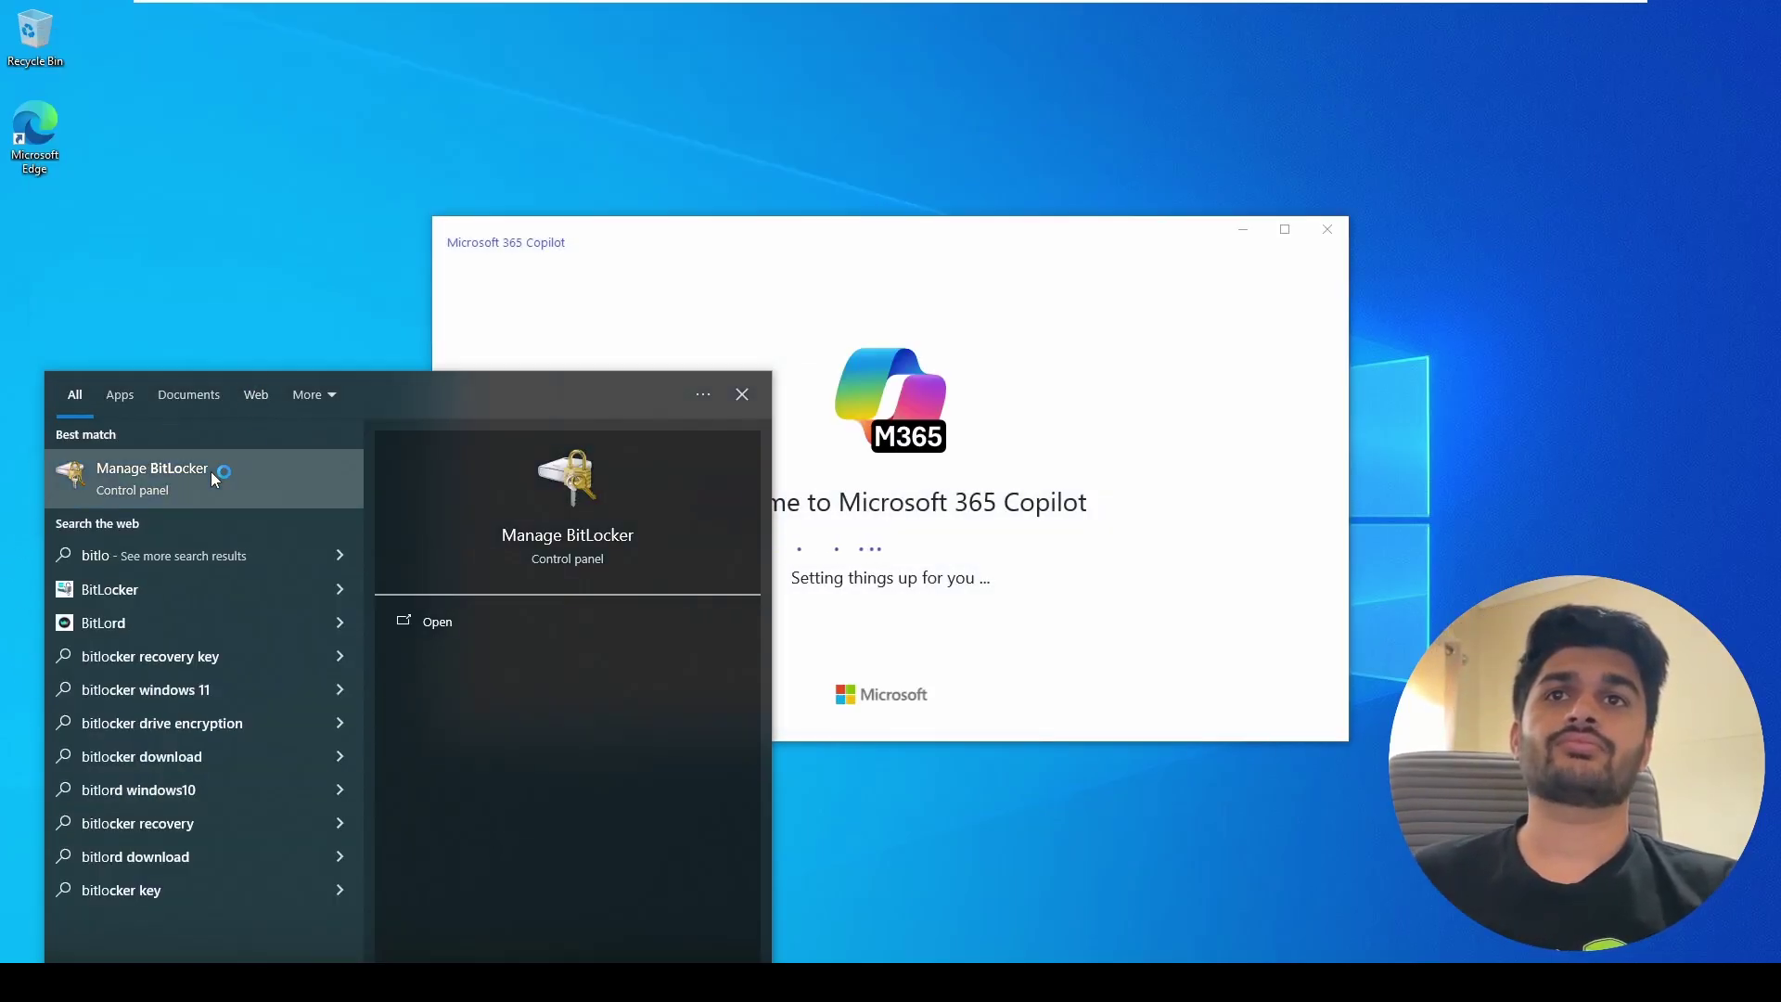
click(211, 476)
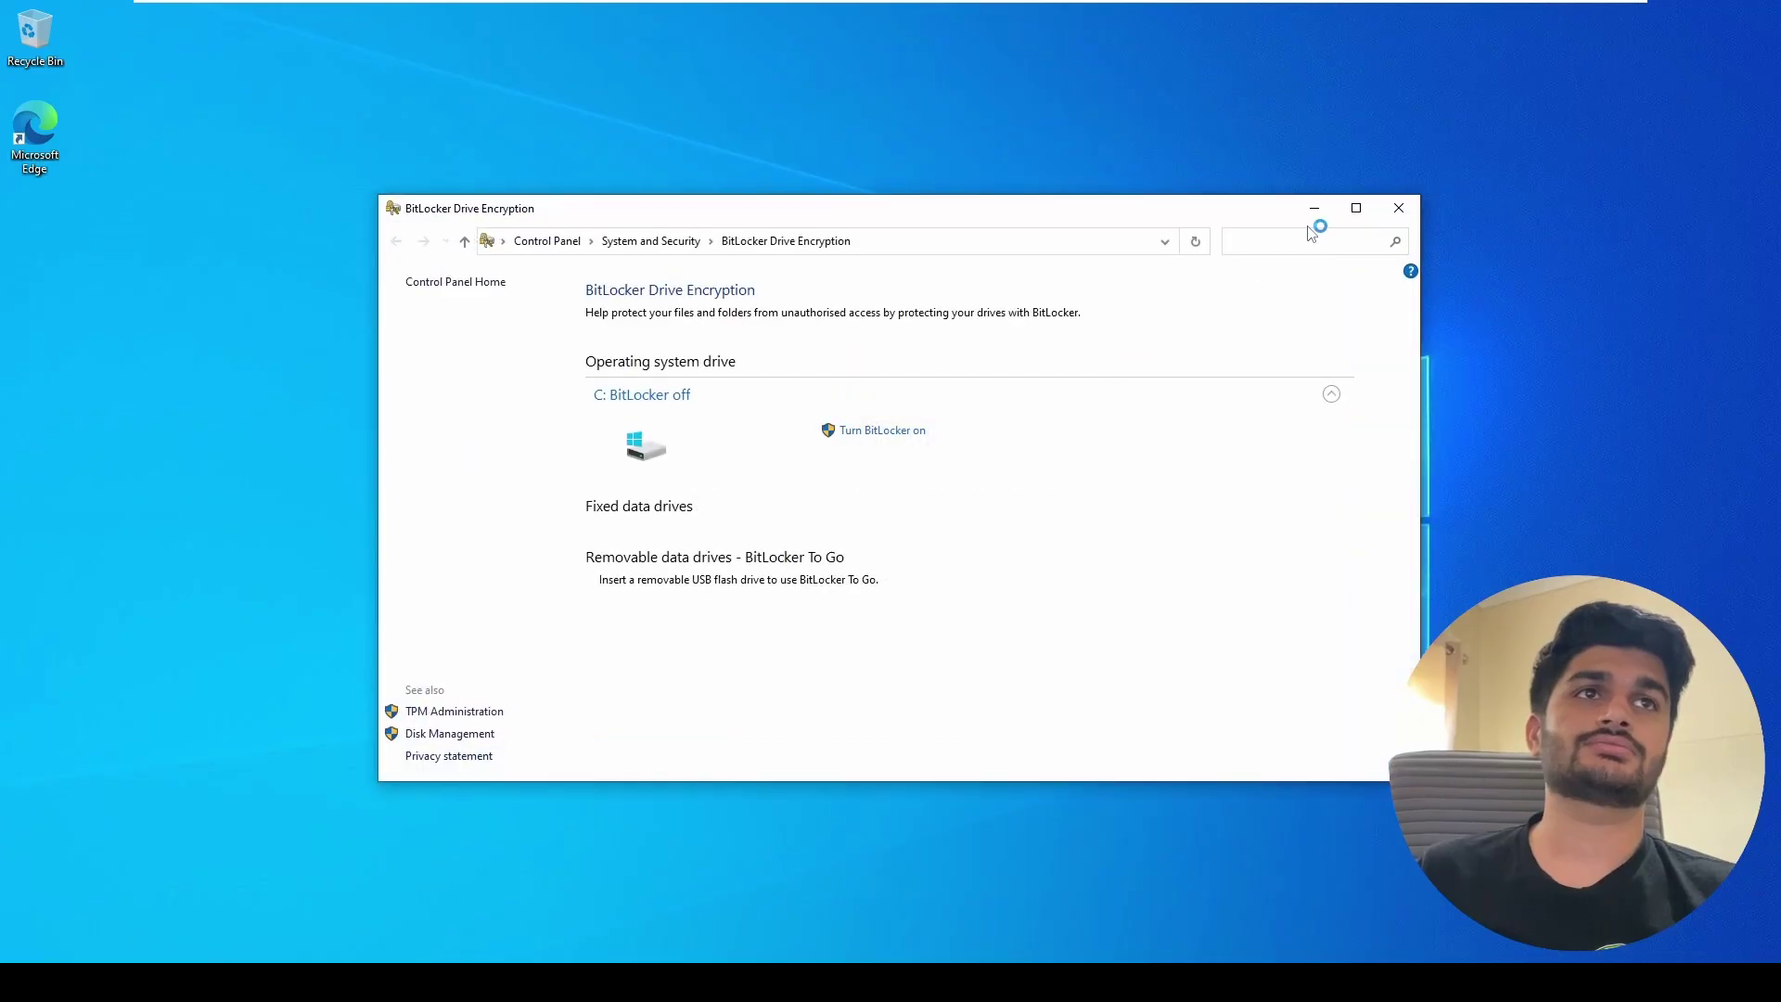
click(865, 430)
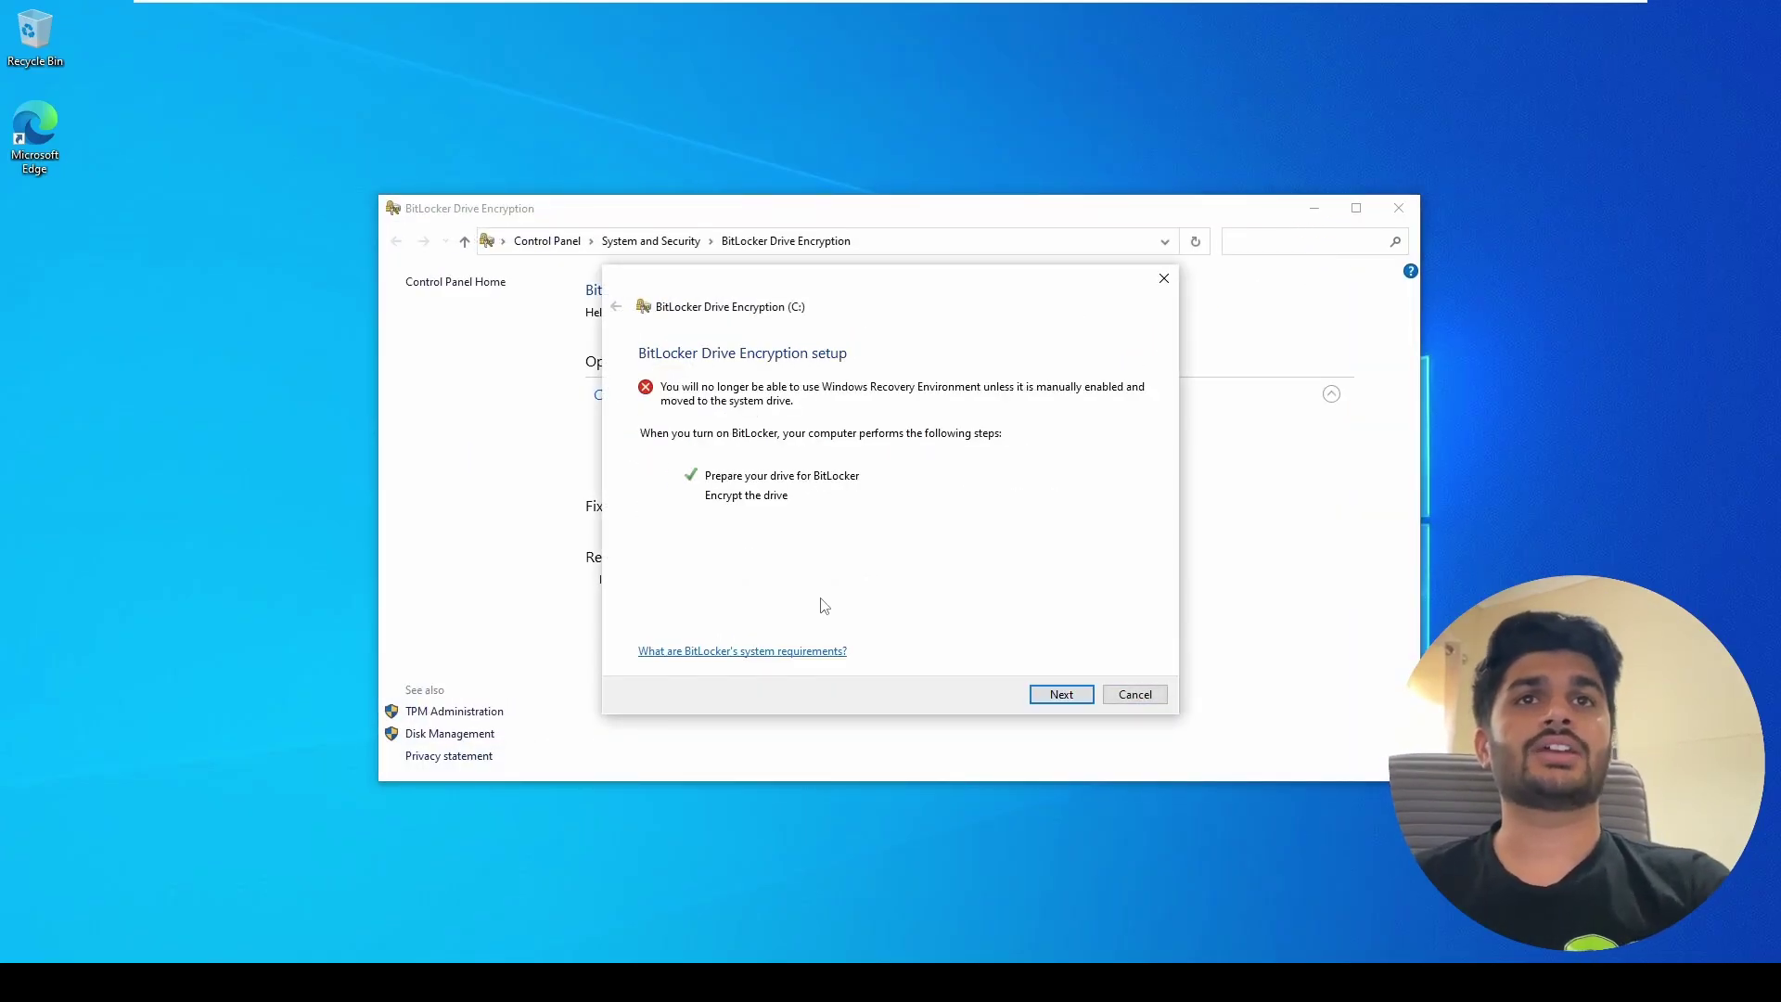
key(Return)
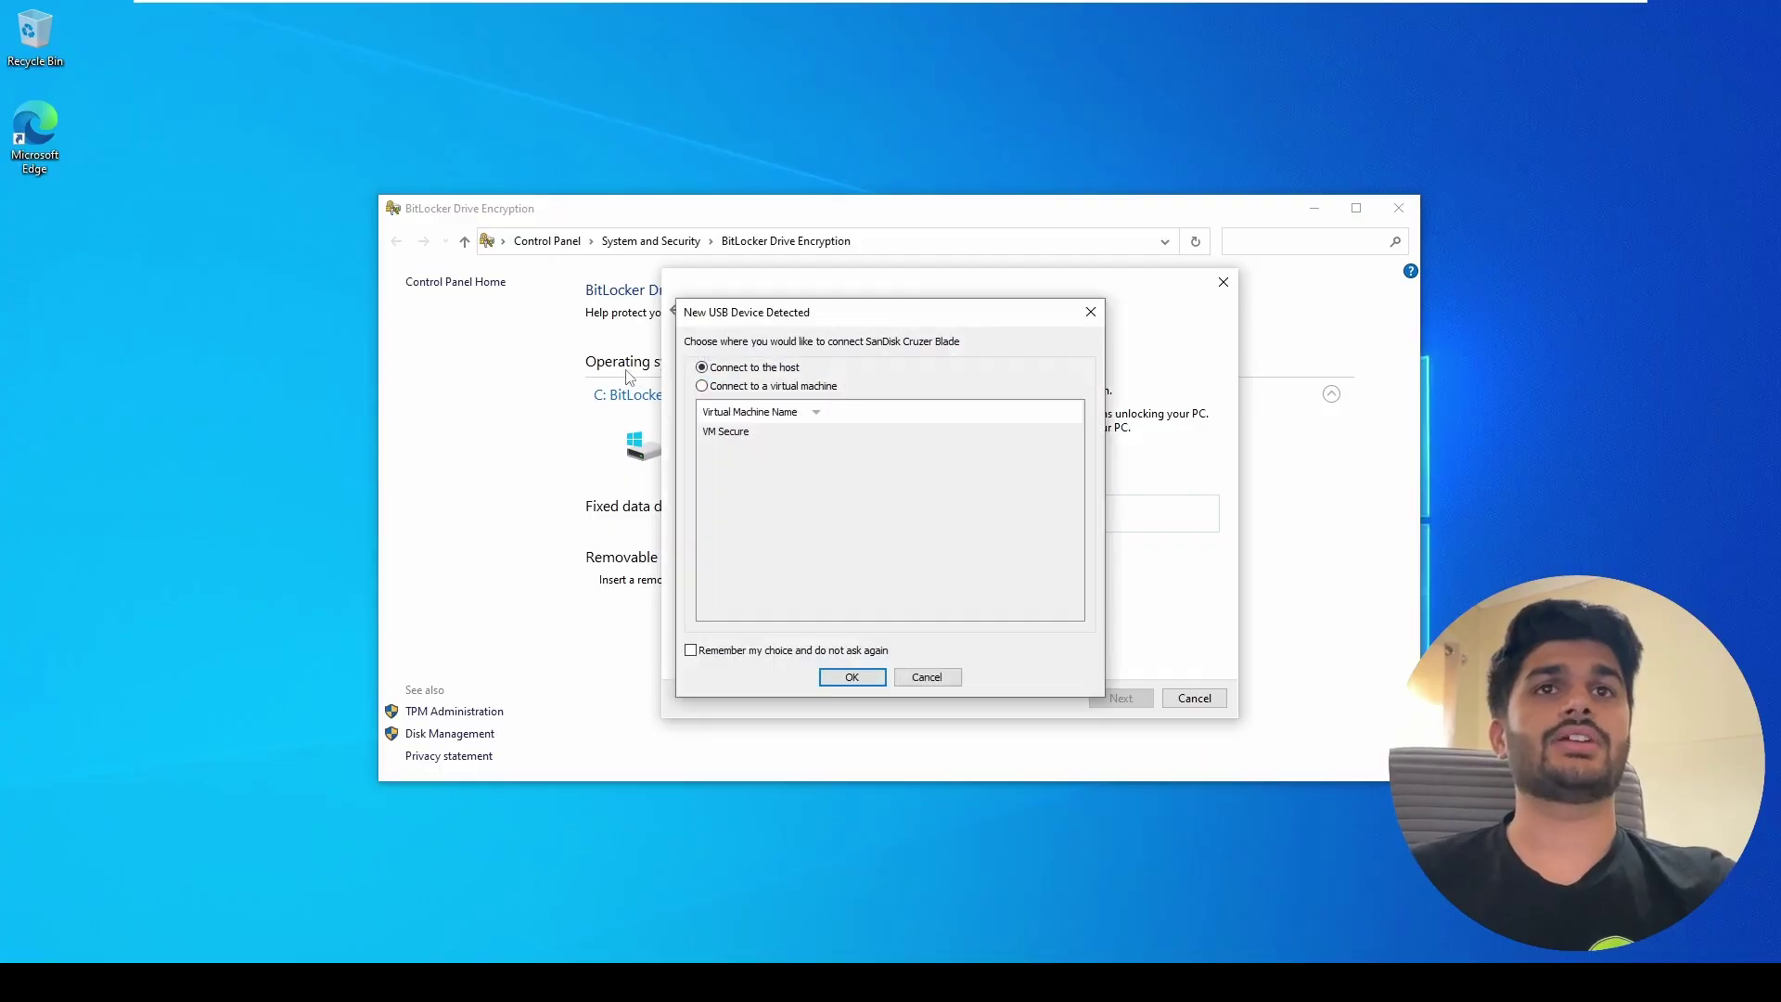
- Connect the detected SanDisk Cruzer Blade USB device to the virtual machine VM Secure
click(703, 386)
click(725, 431)
click(851, 676)
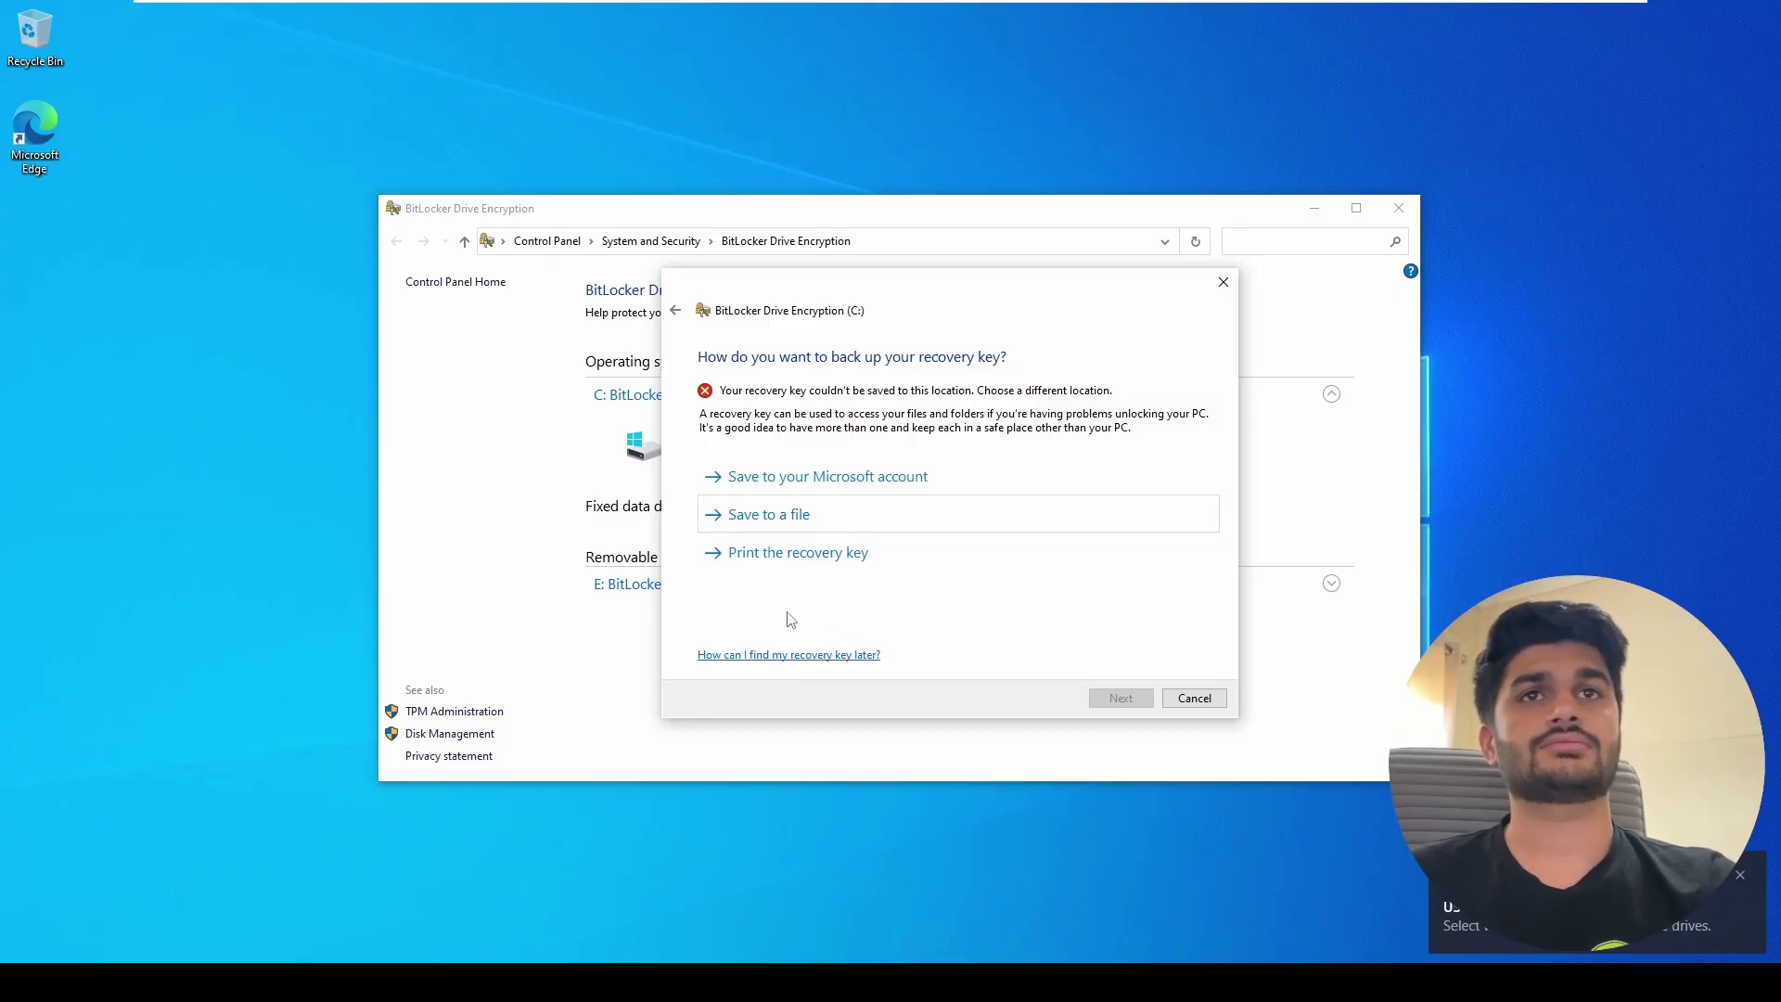
- Back up the BitLocker recovery key as a text file on USB Drive (E:) and continue the encryption setup
click(768, 515)
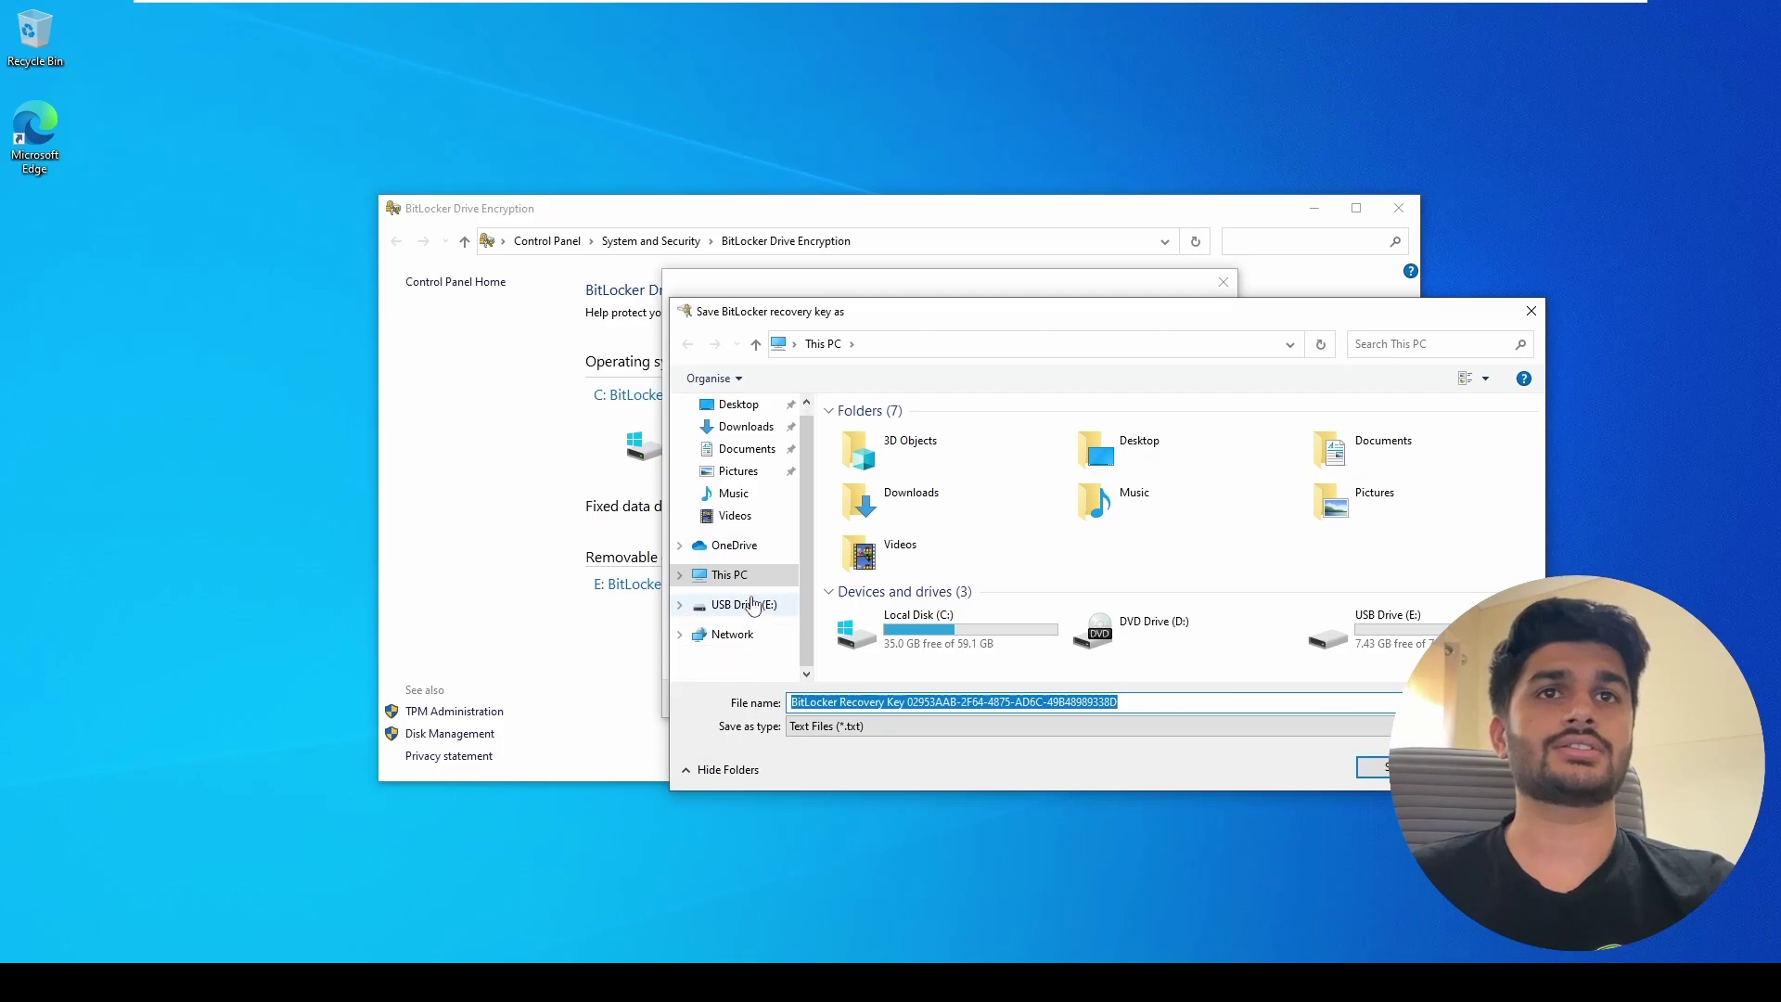
click(753, 605)
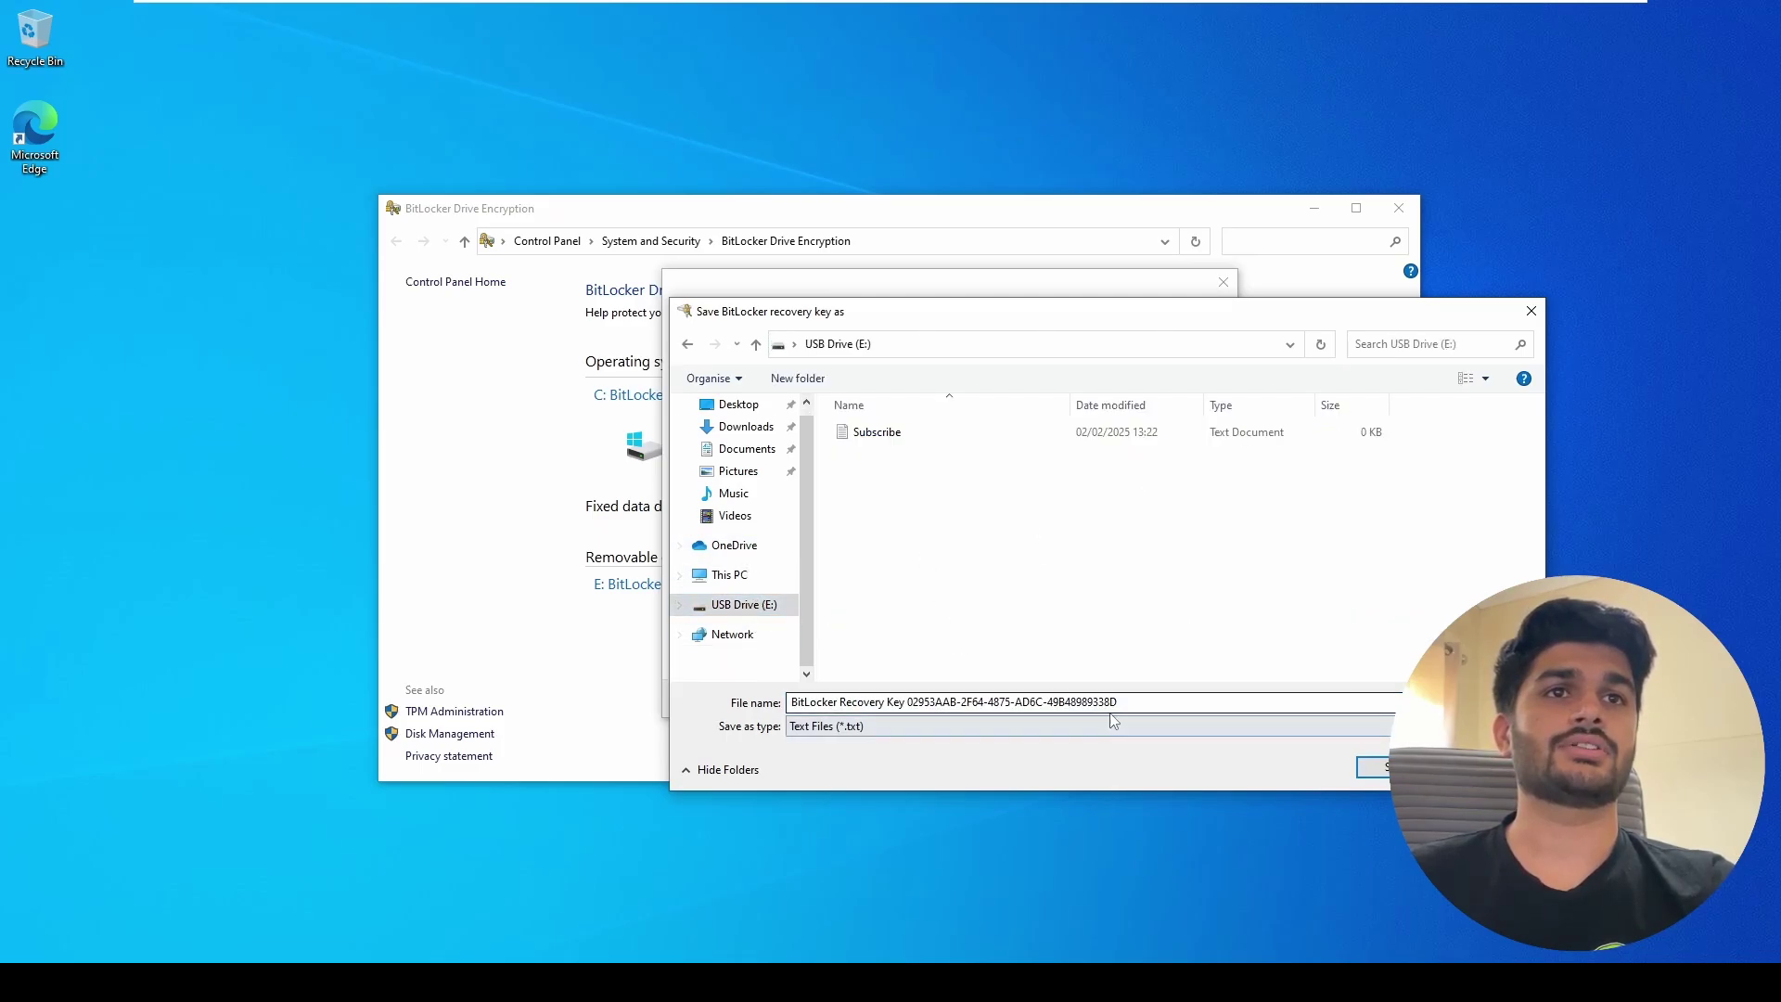
click(1379, 767)
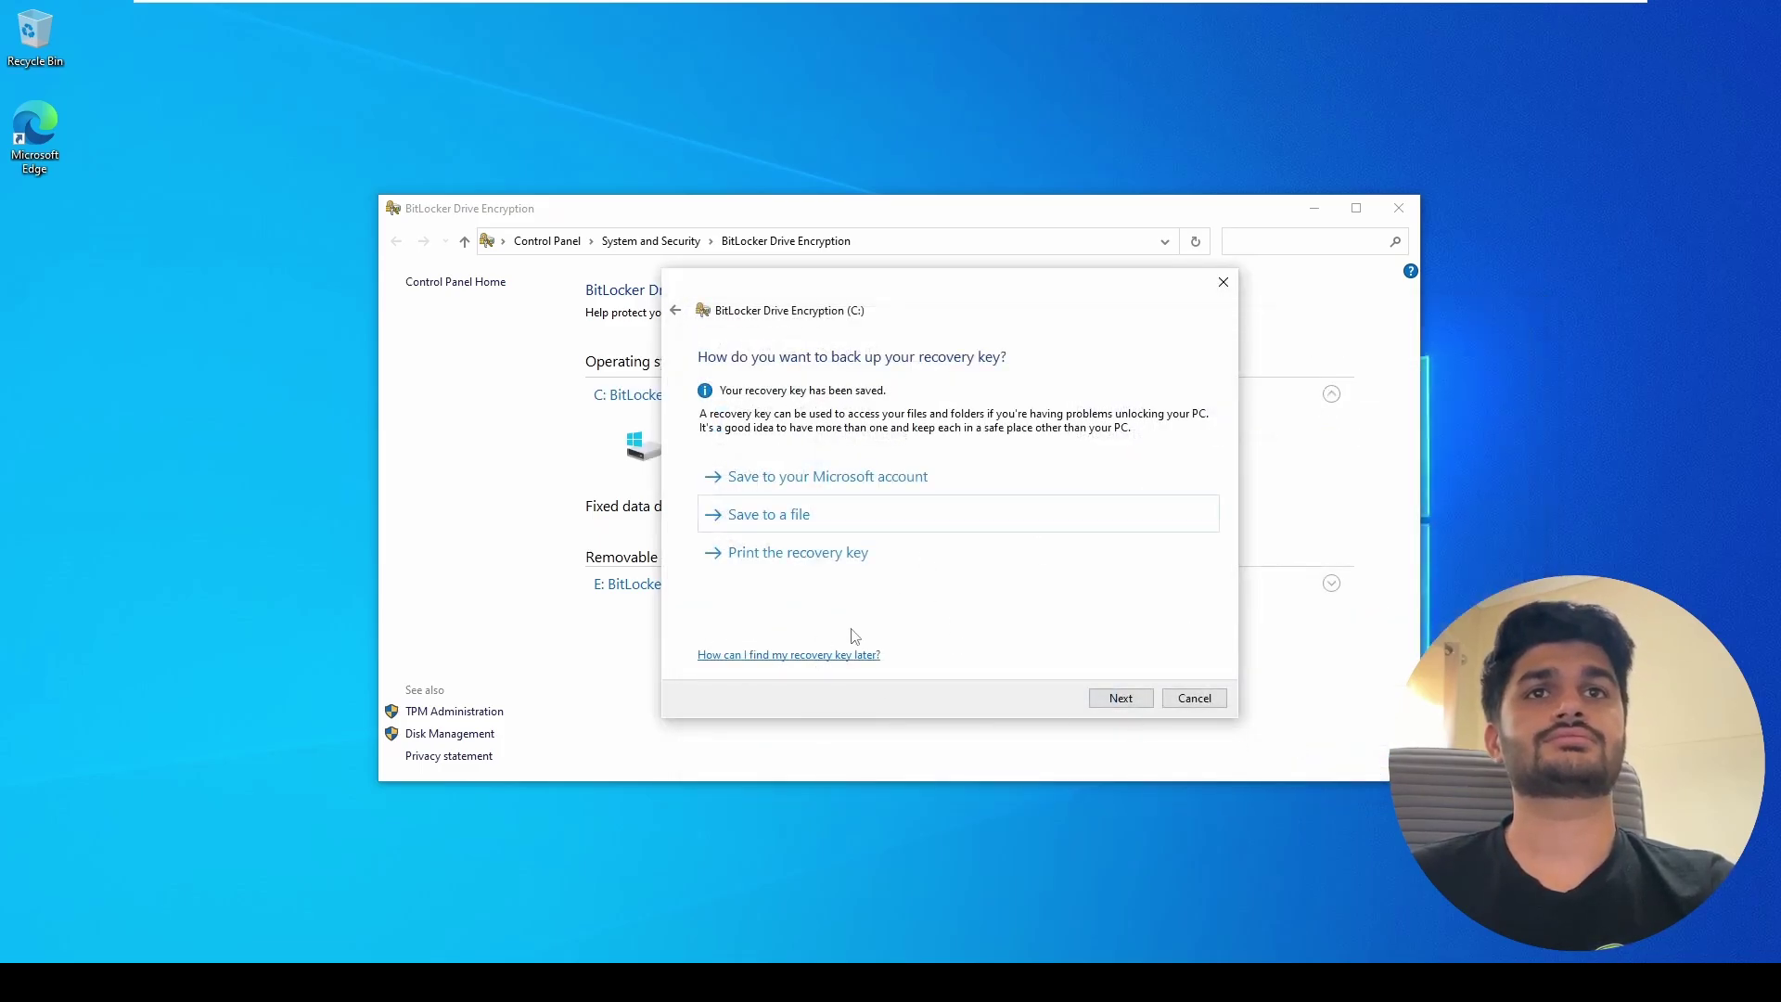
click(1122, 701)
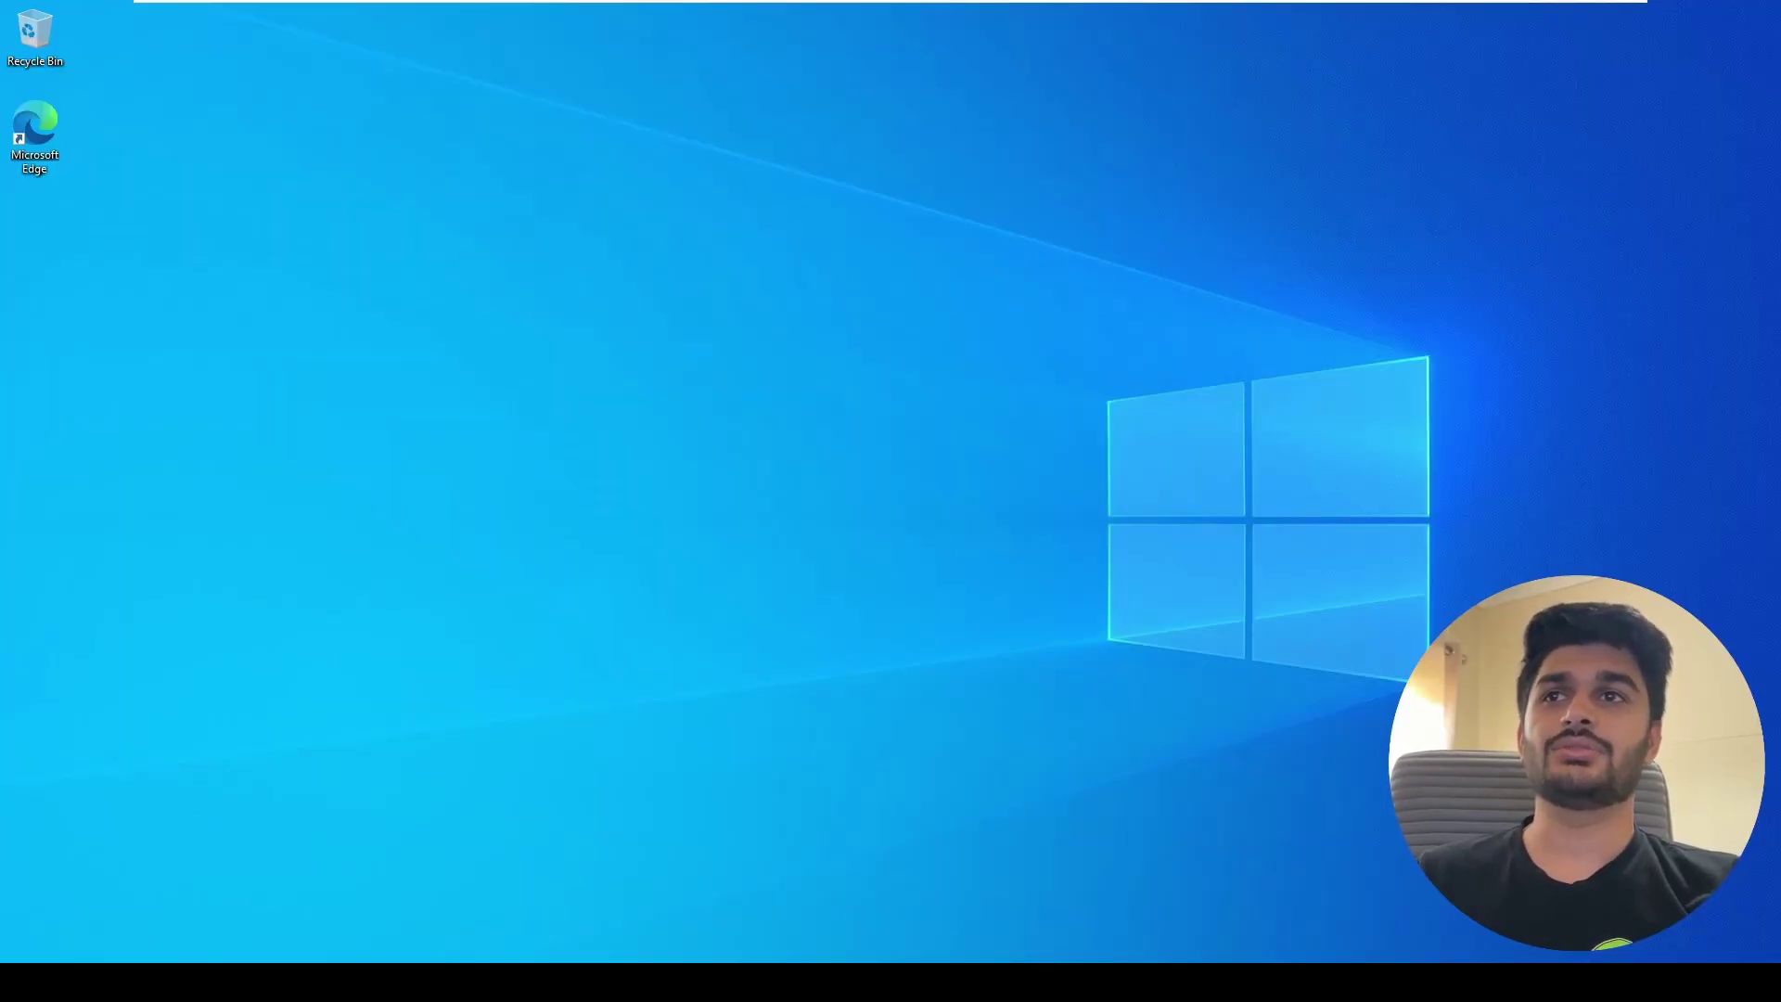
- Reopen the Local Group Policy Editor and go to Removable Storage Access in the System folder of the computer's Administrative Templates
key(super+s)
click(180, 686)
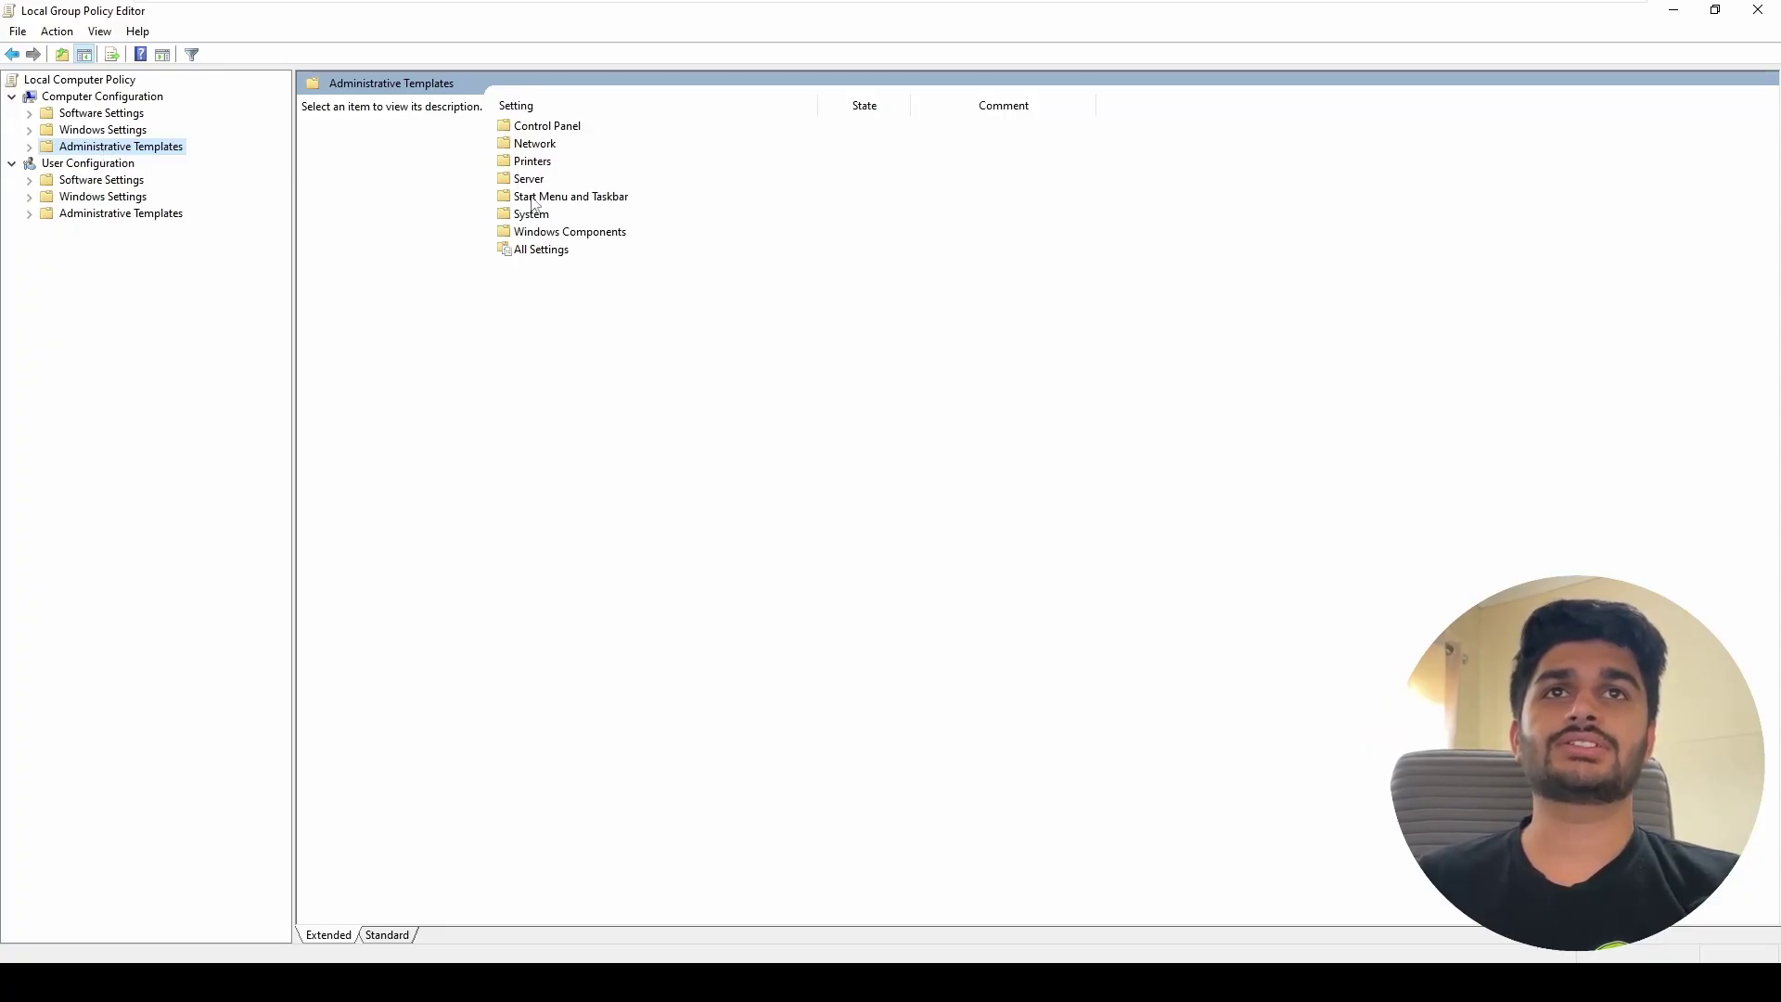
click(522, 214)
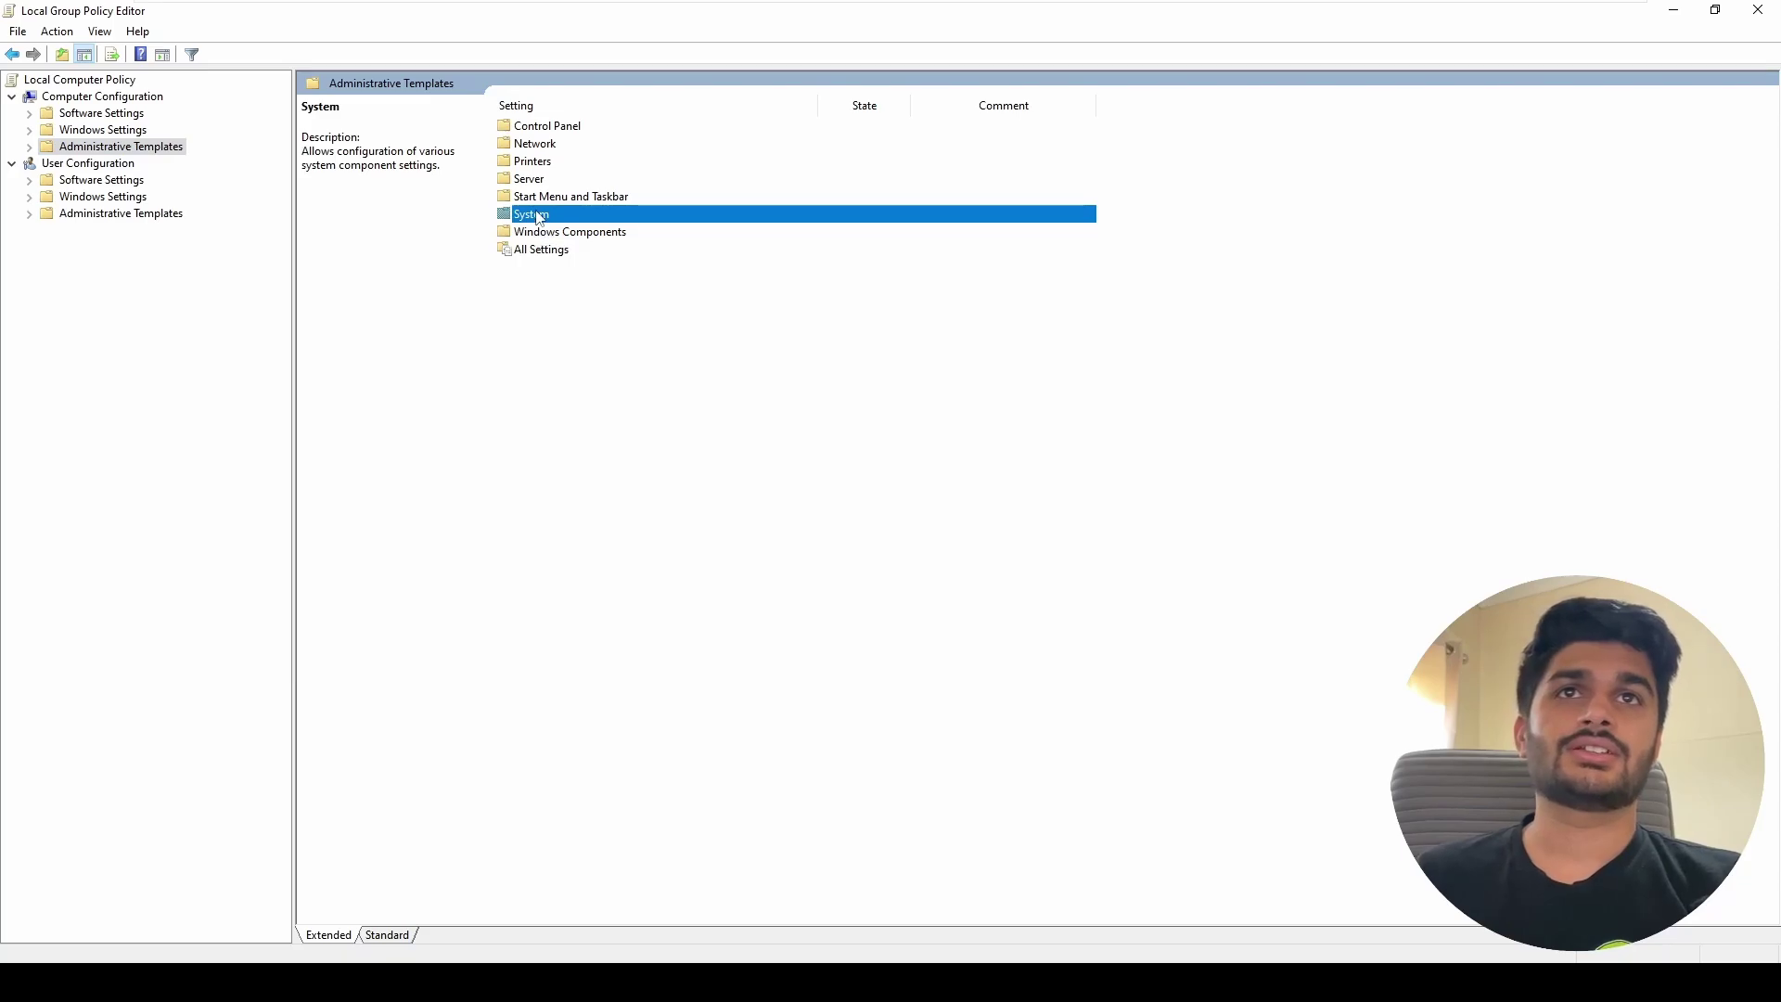
double_click(536, 216)
click(540, 678)
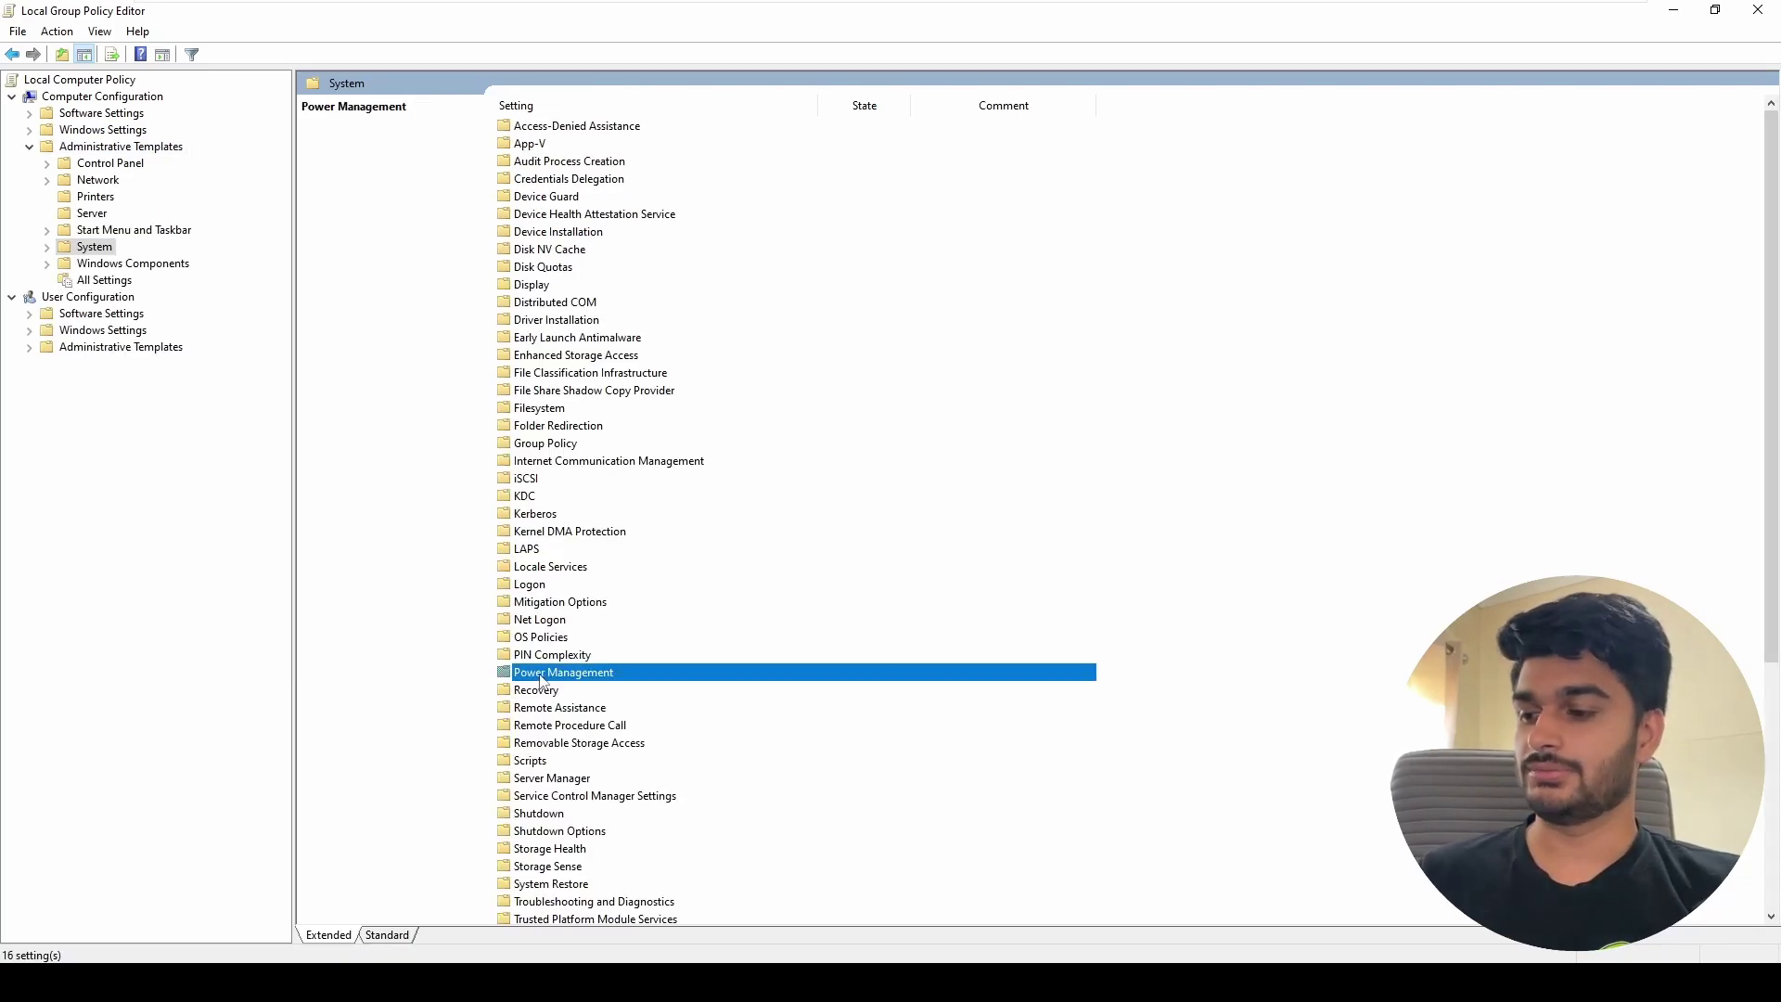
key(Down)
key(Down)
key(Down)
key(Down)
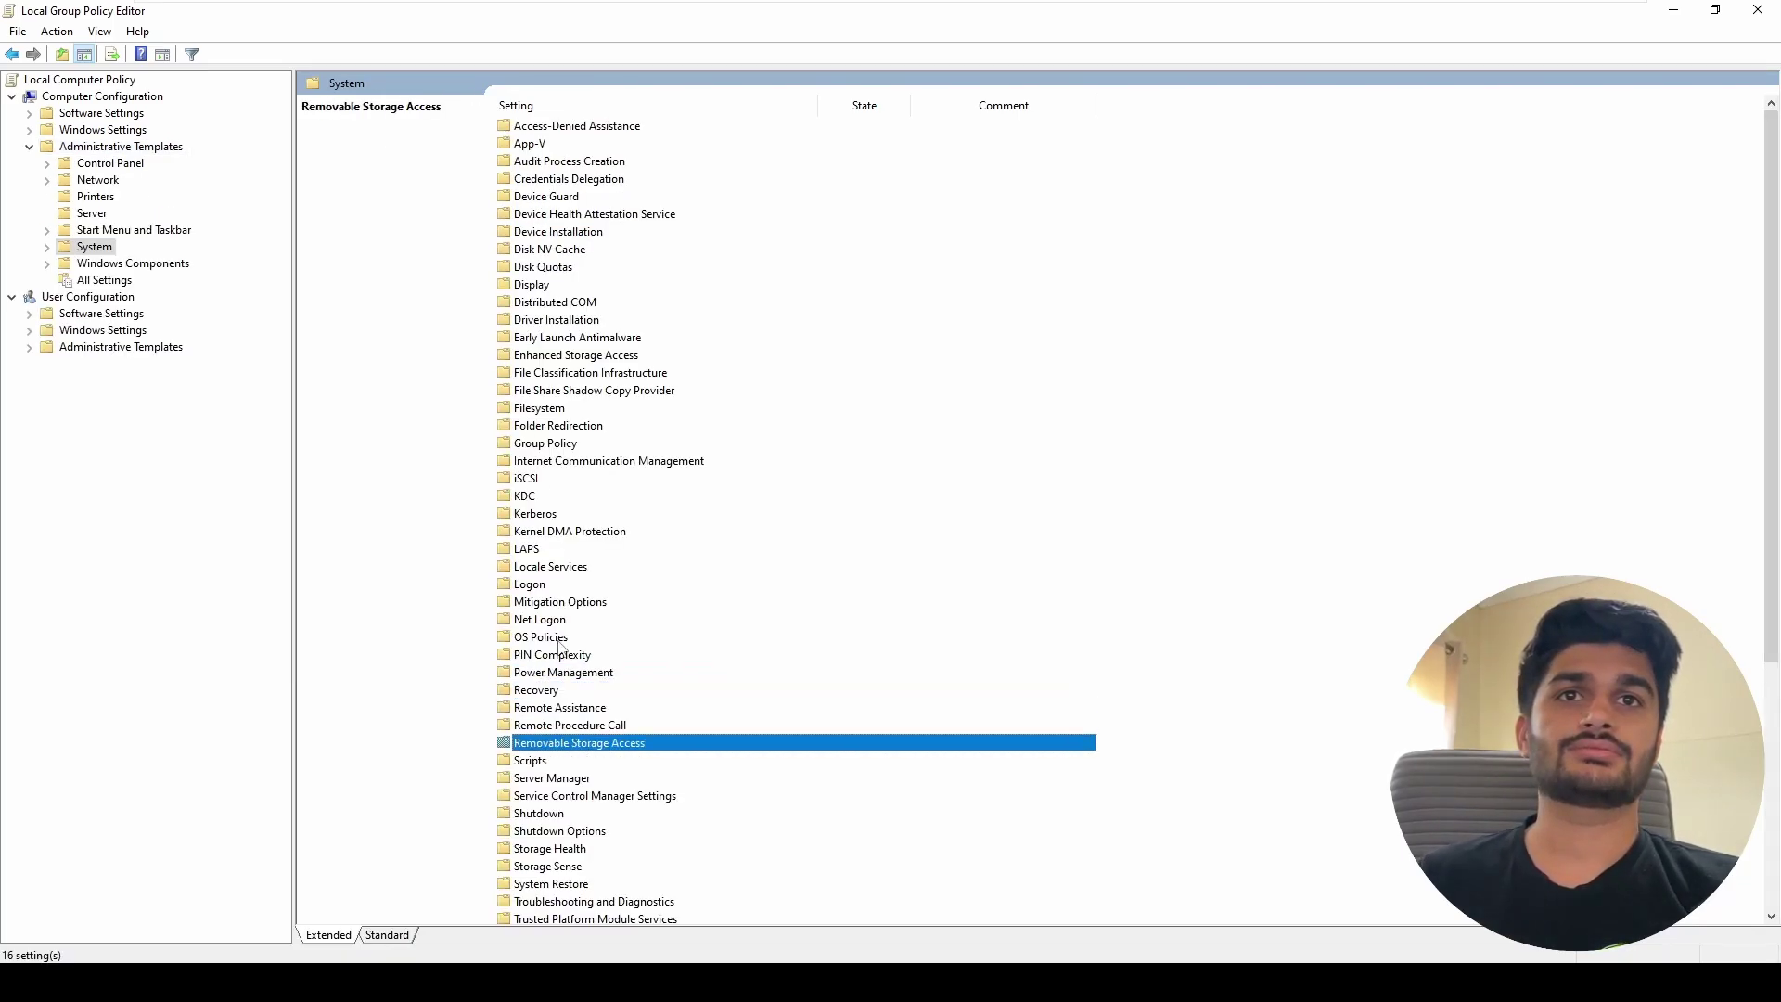
key(Return)
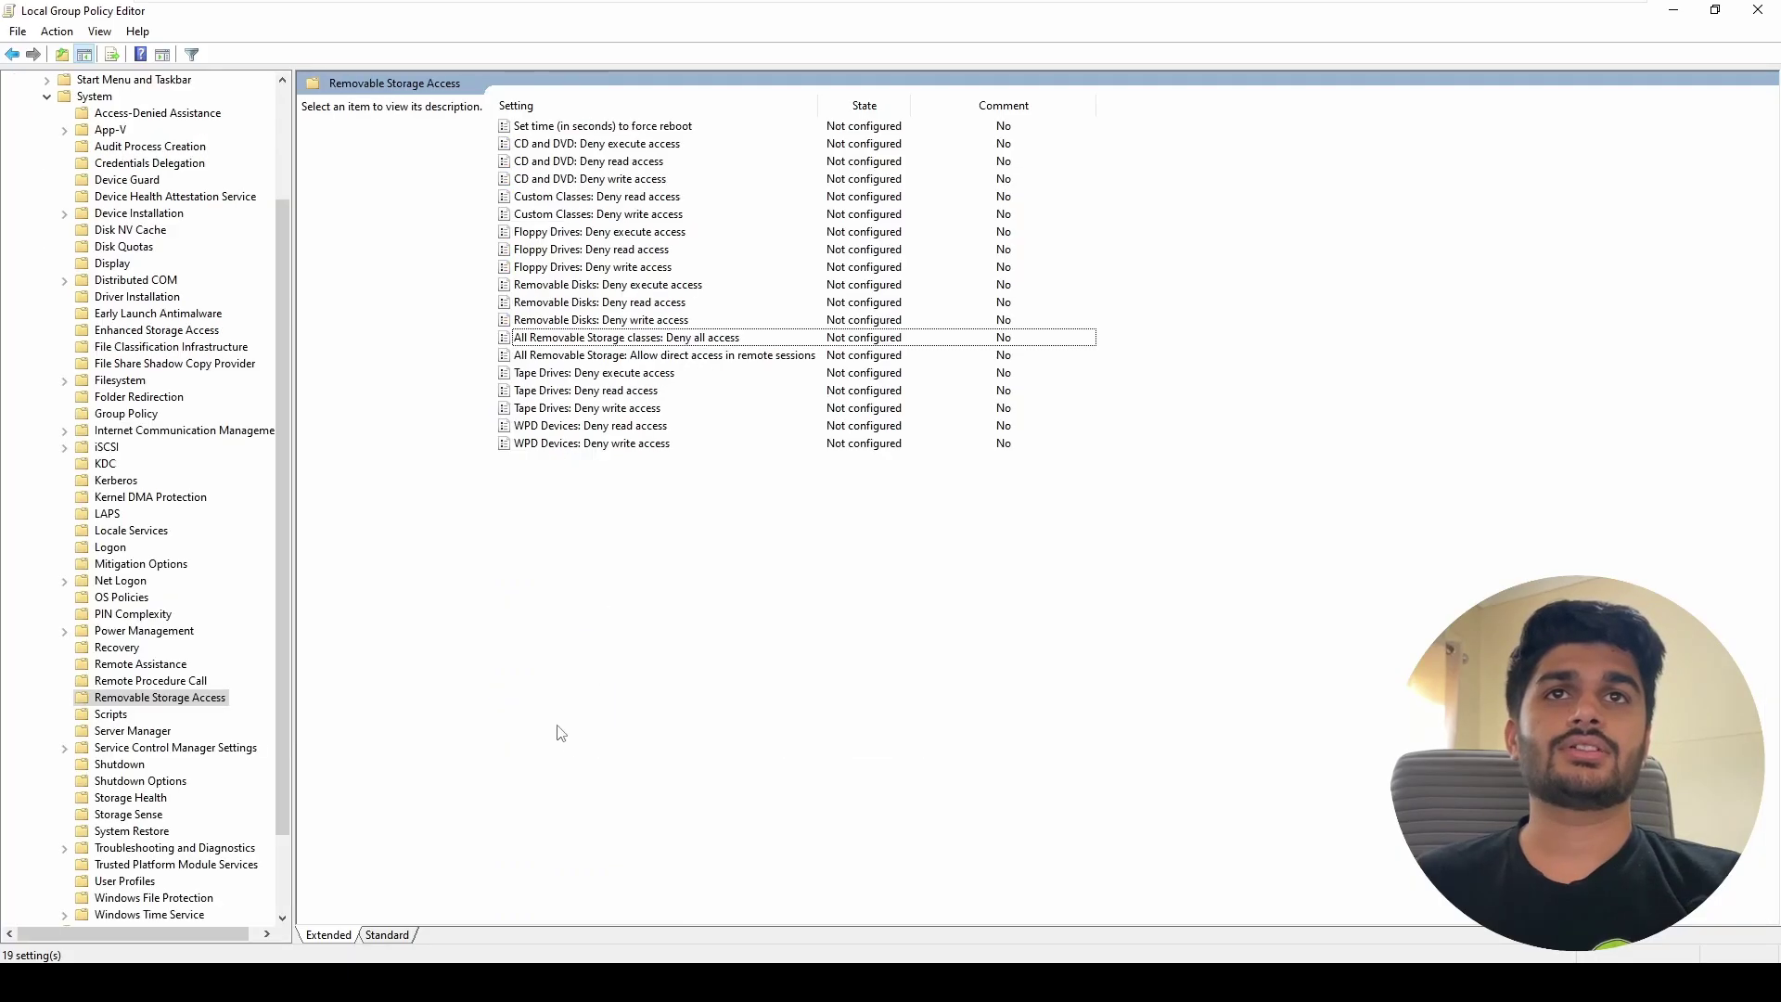
- Enable and apply the policy "All Removable Storage classes: Deny all access"
double_click(543, 340)
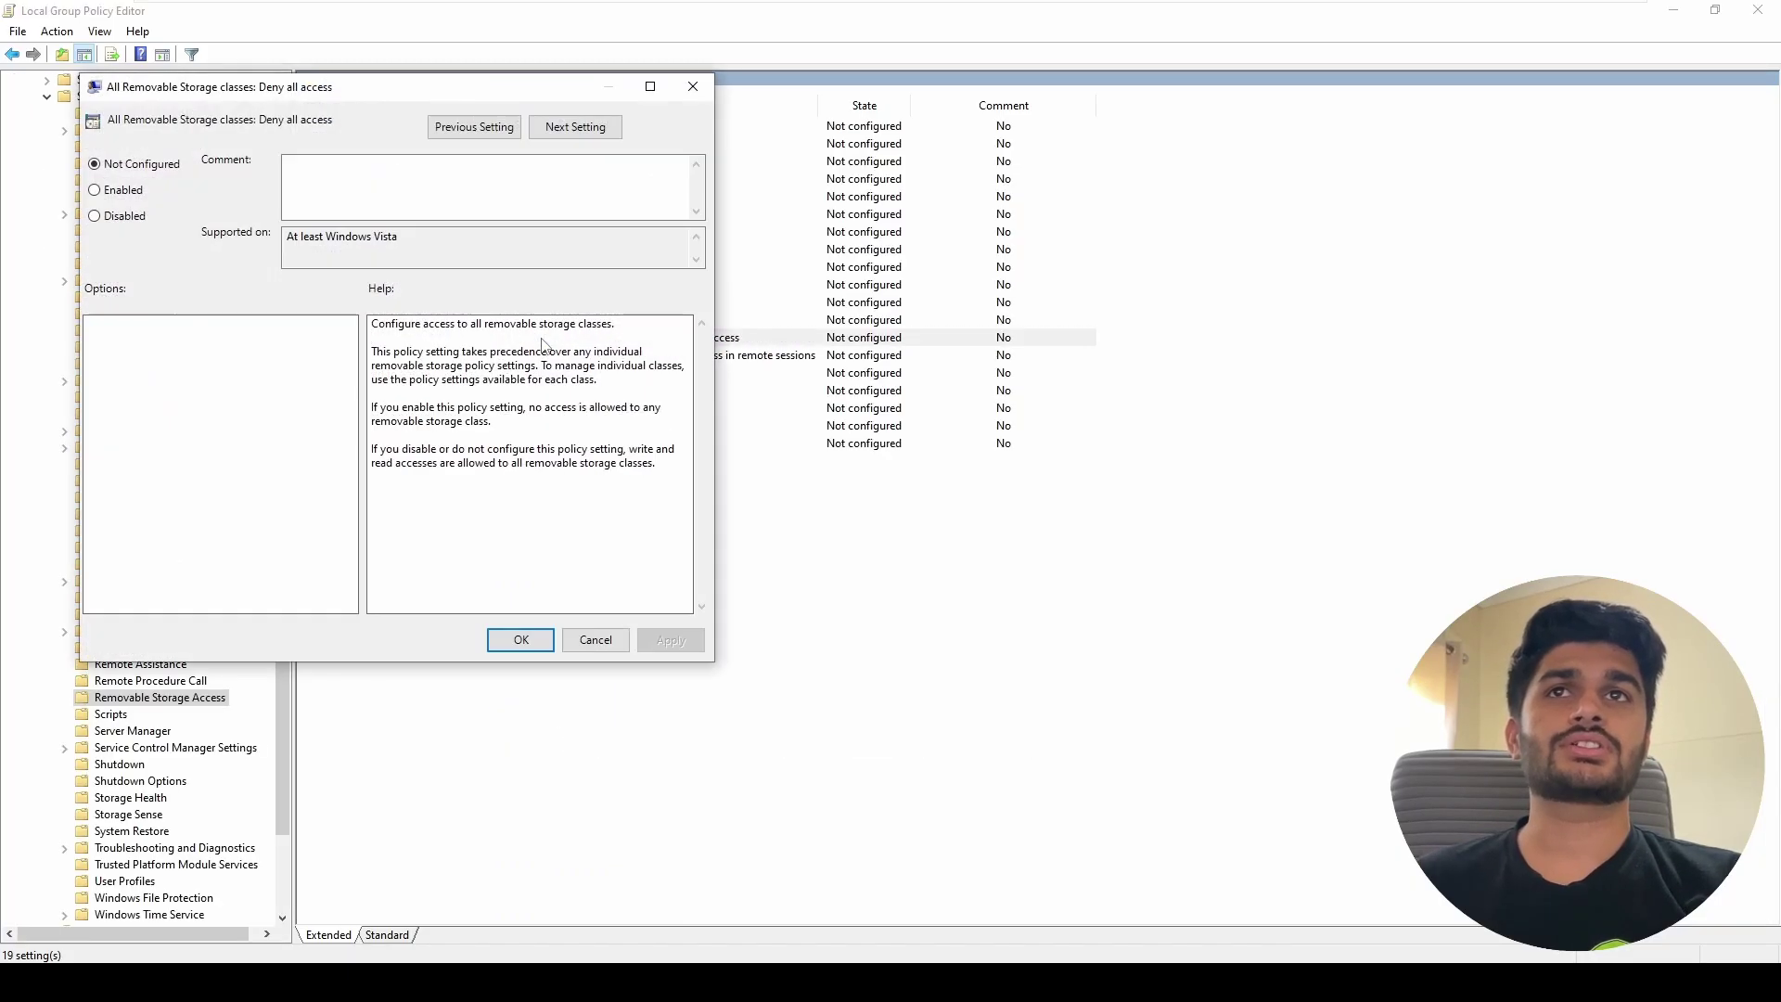
click(108, 191)
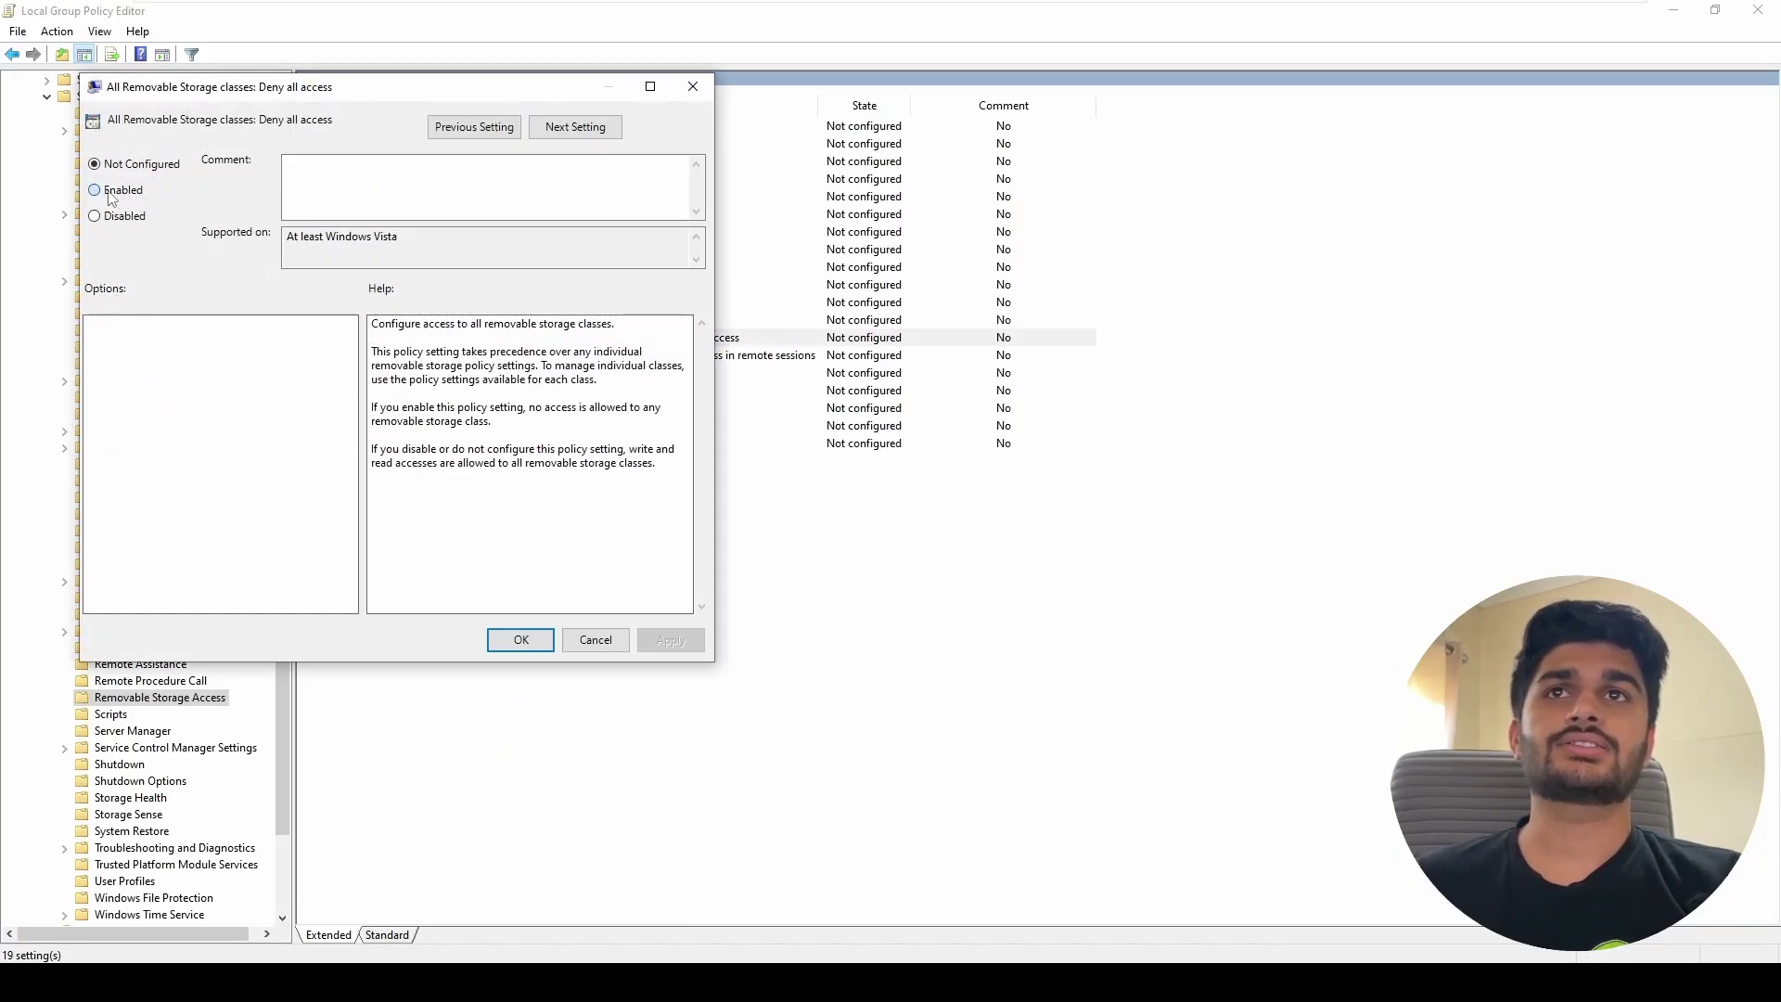
click(671, 640)
click(525, 641)
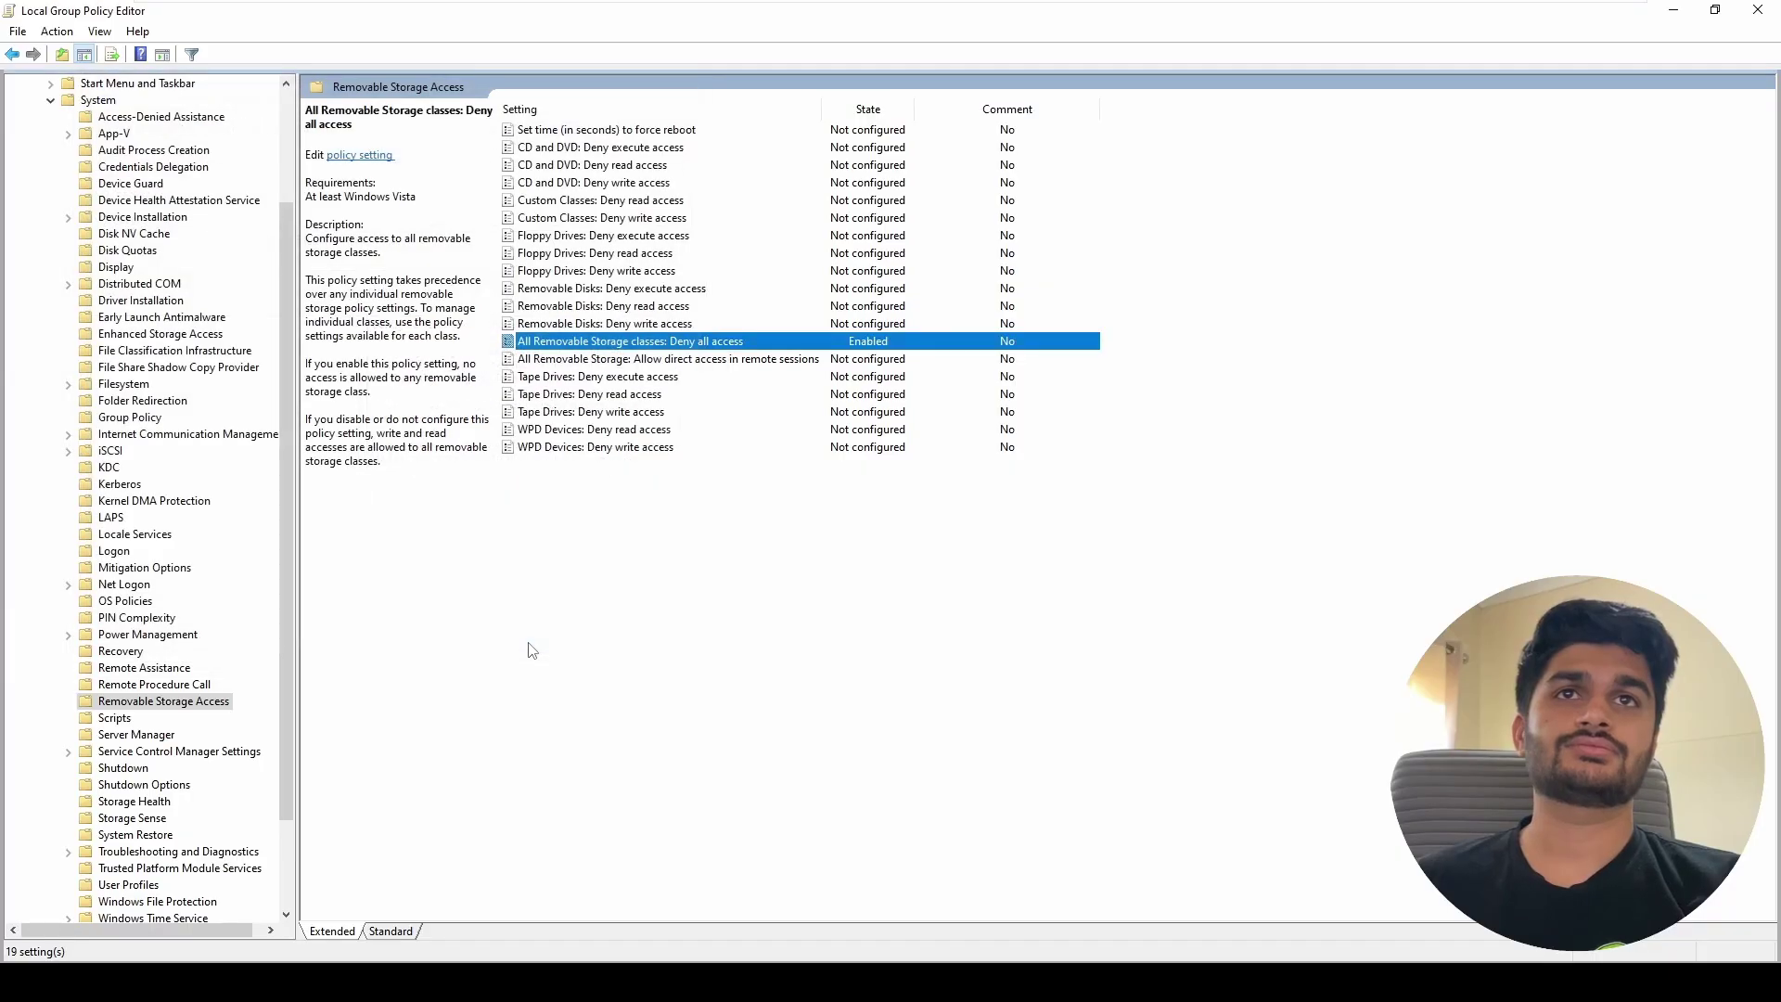
click(576, 546)
- Run gpupdate /force to apply the removable storage policy immediately
key(super)
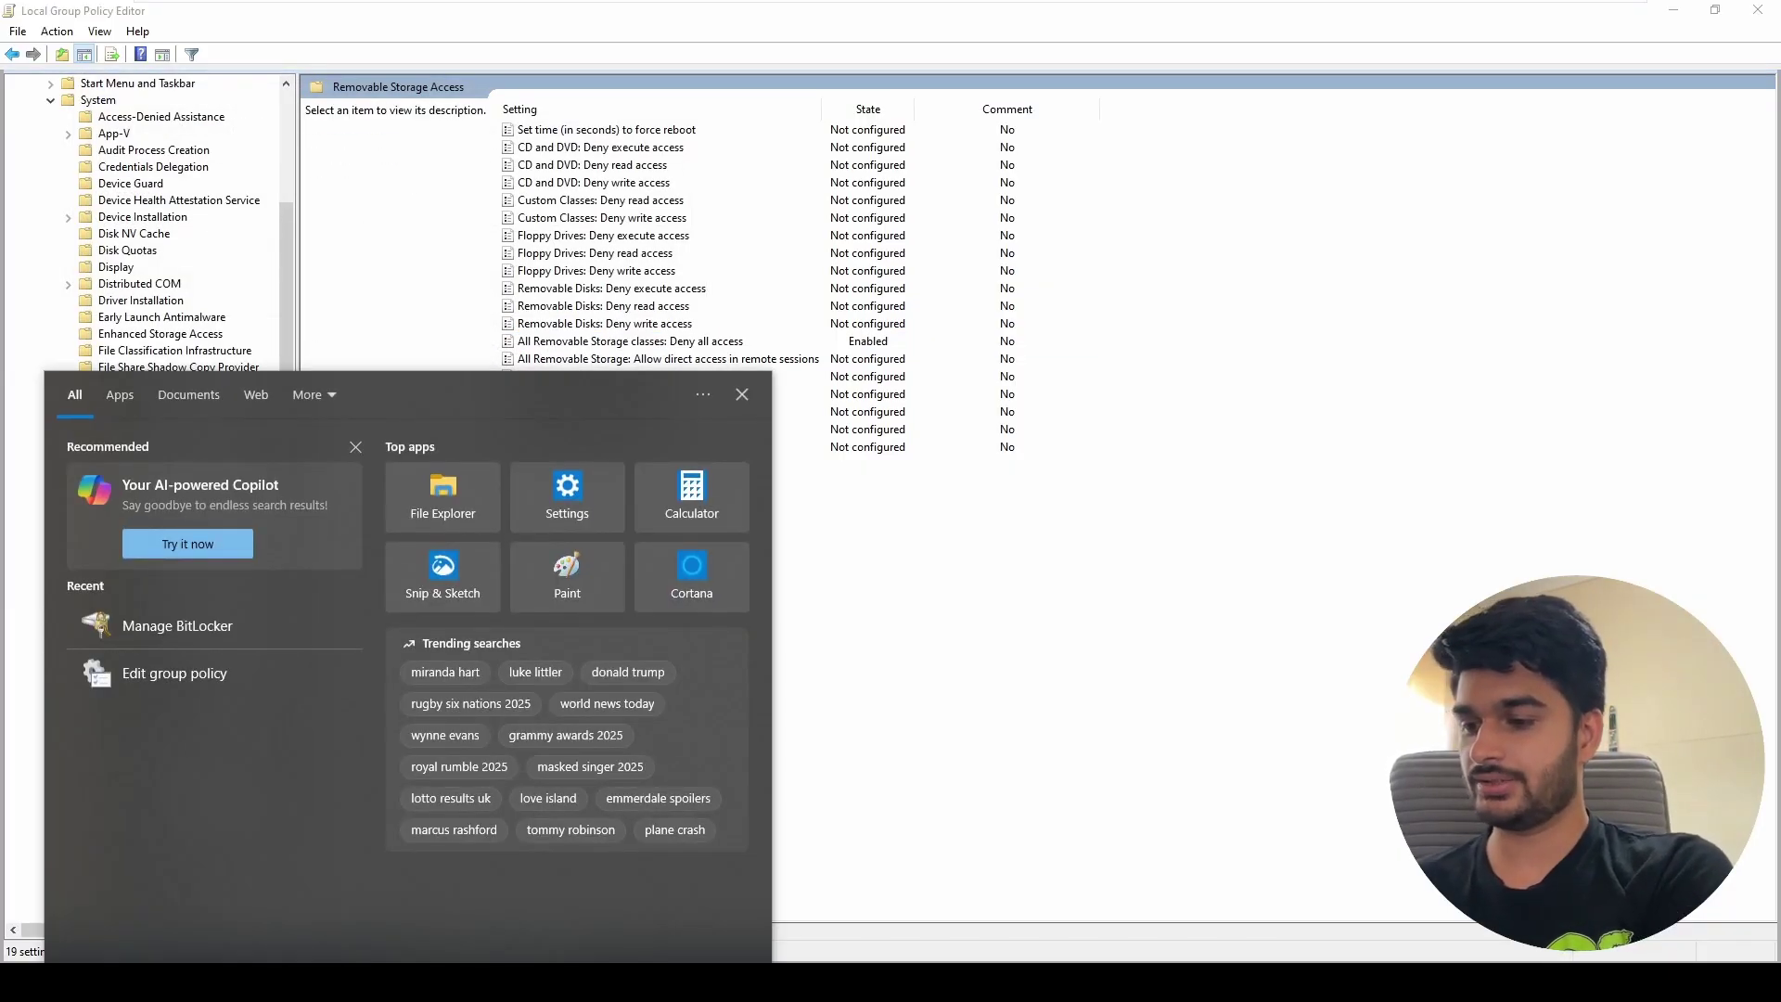
text(gpupdate)
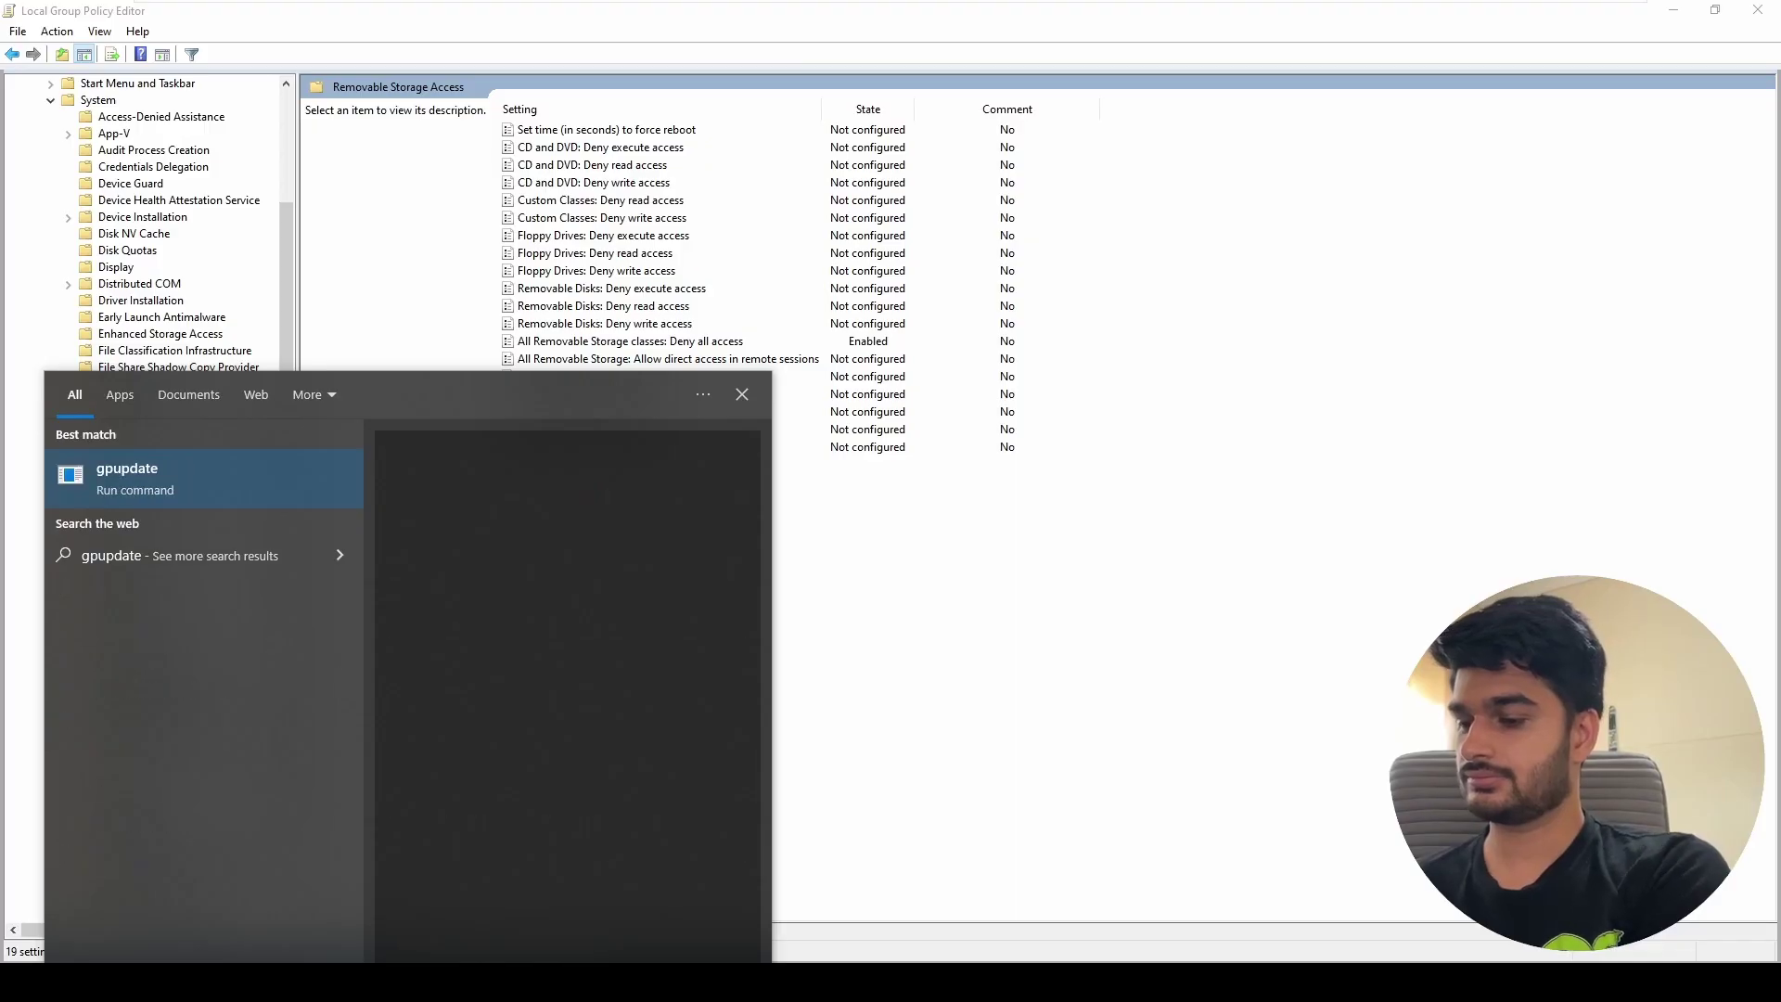
text( /force)
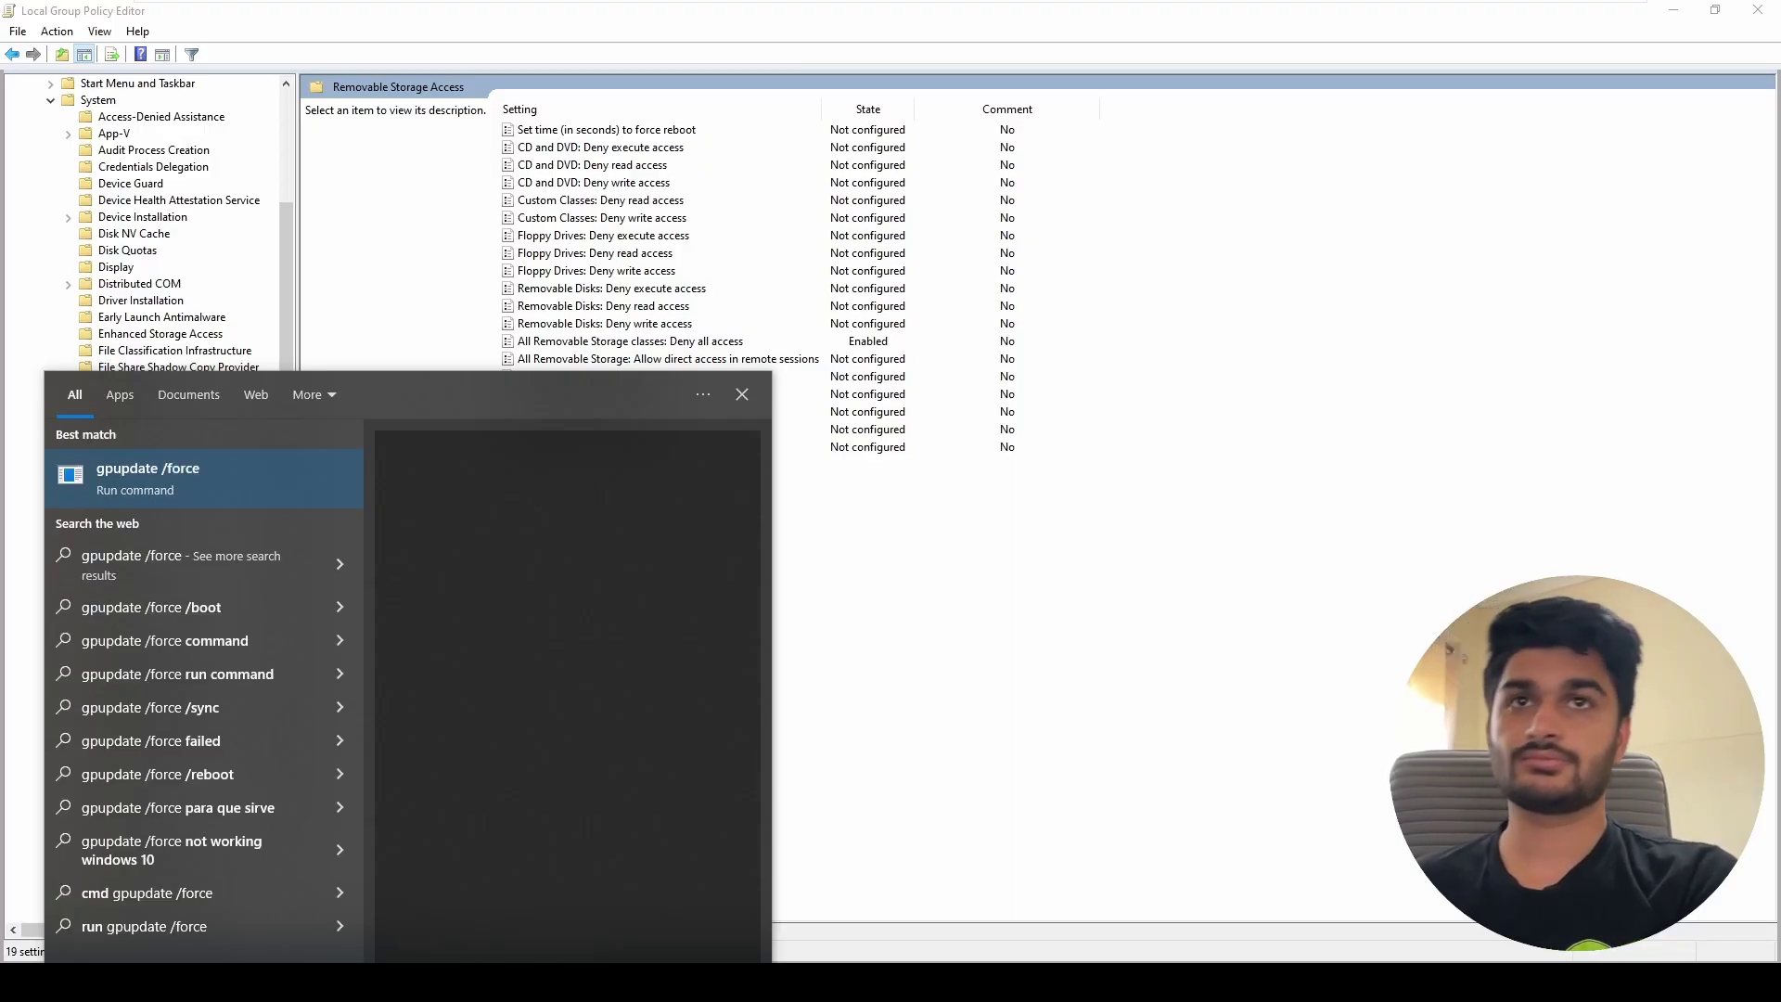
key(Return)
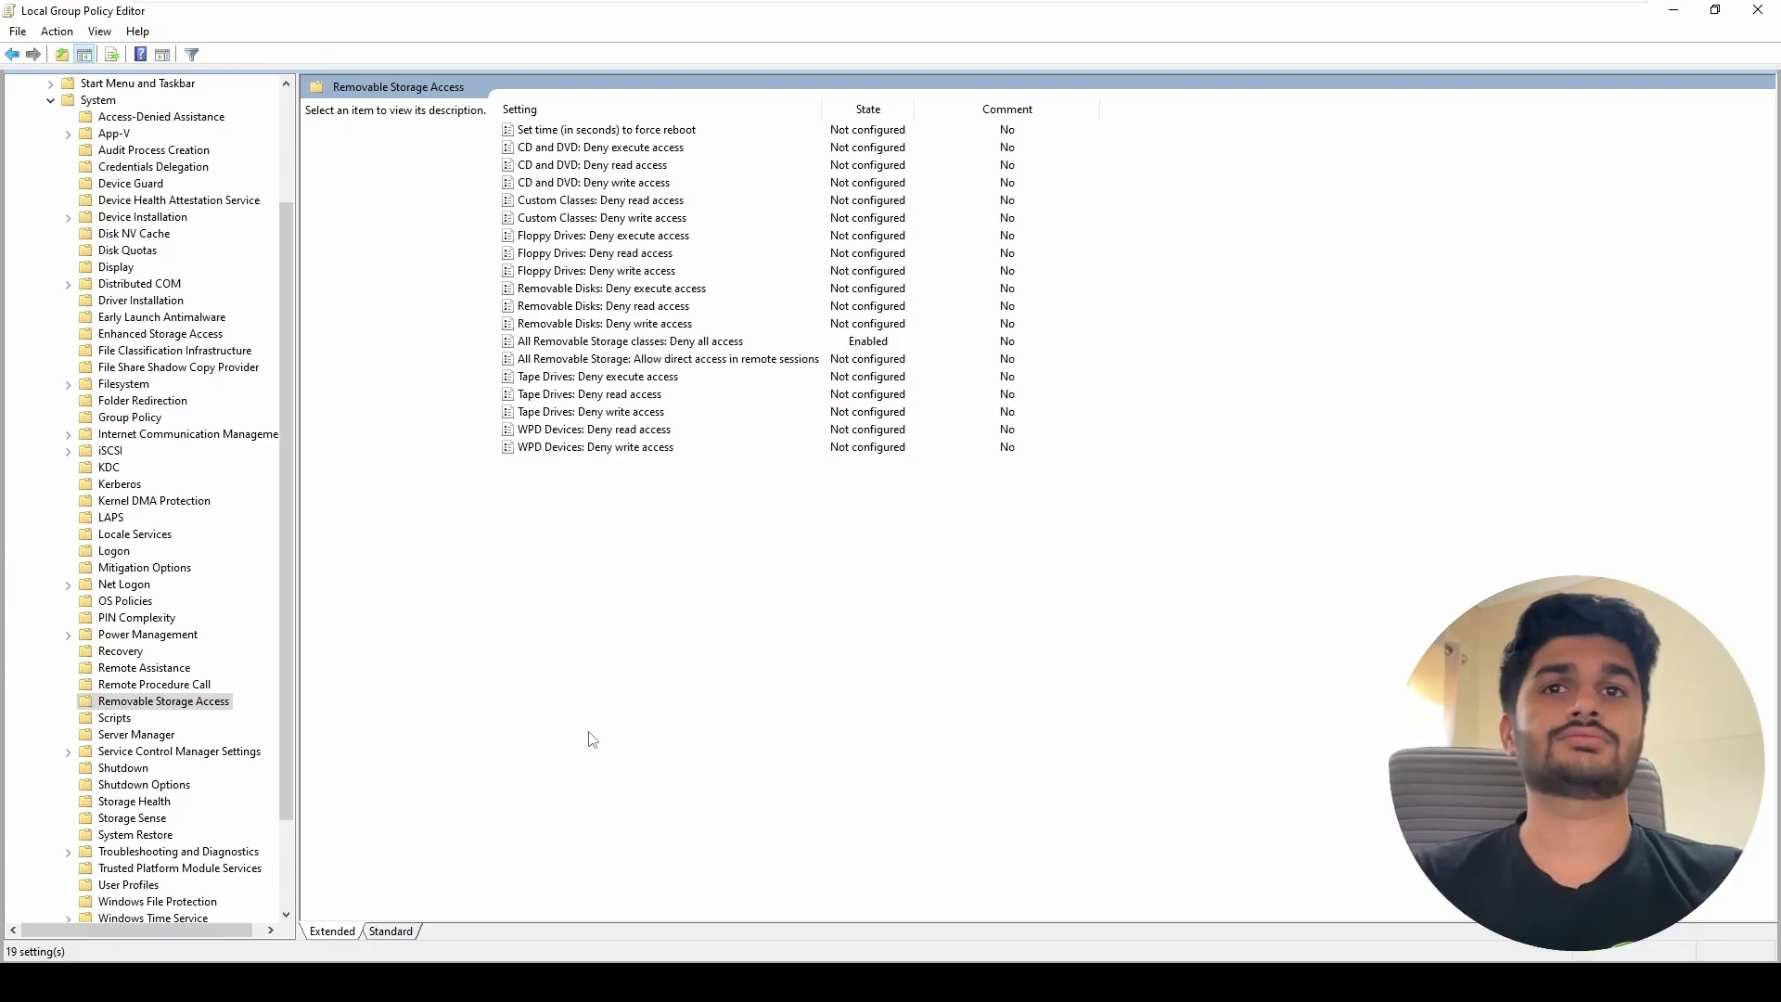
- Connect the newly detected SanDisk Cruzer Blade USB device to the virtual machine VM Secure
click(702, 386)
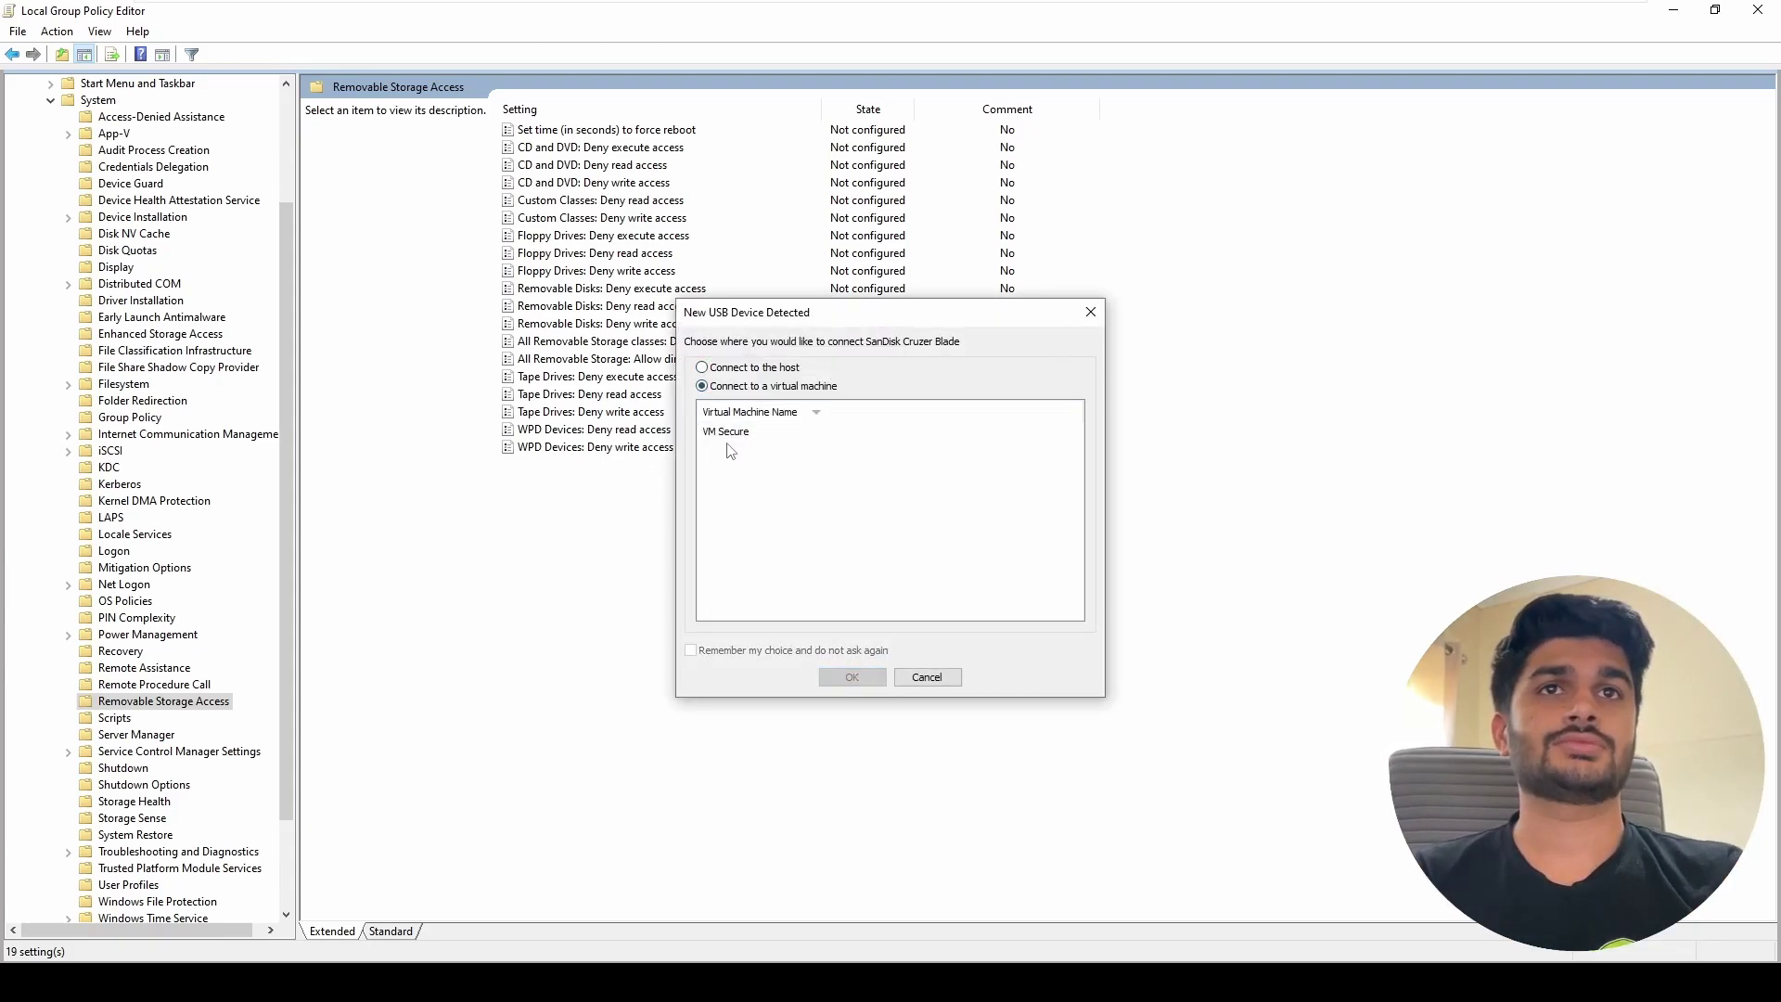
click(744, 432)
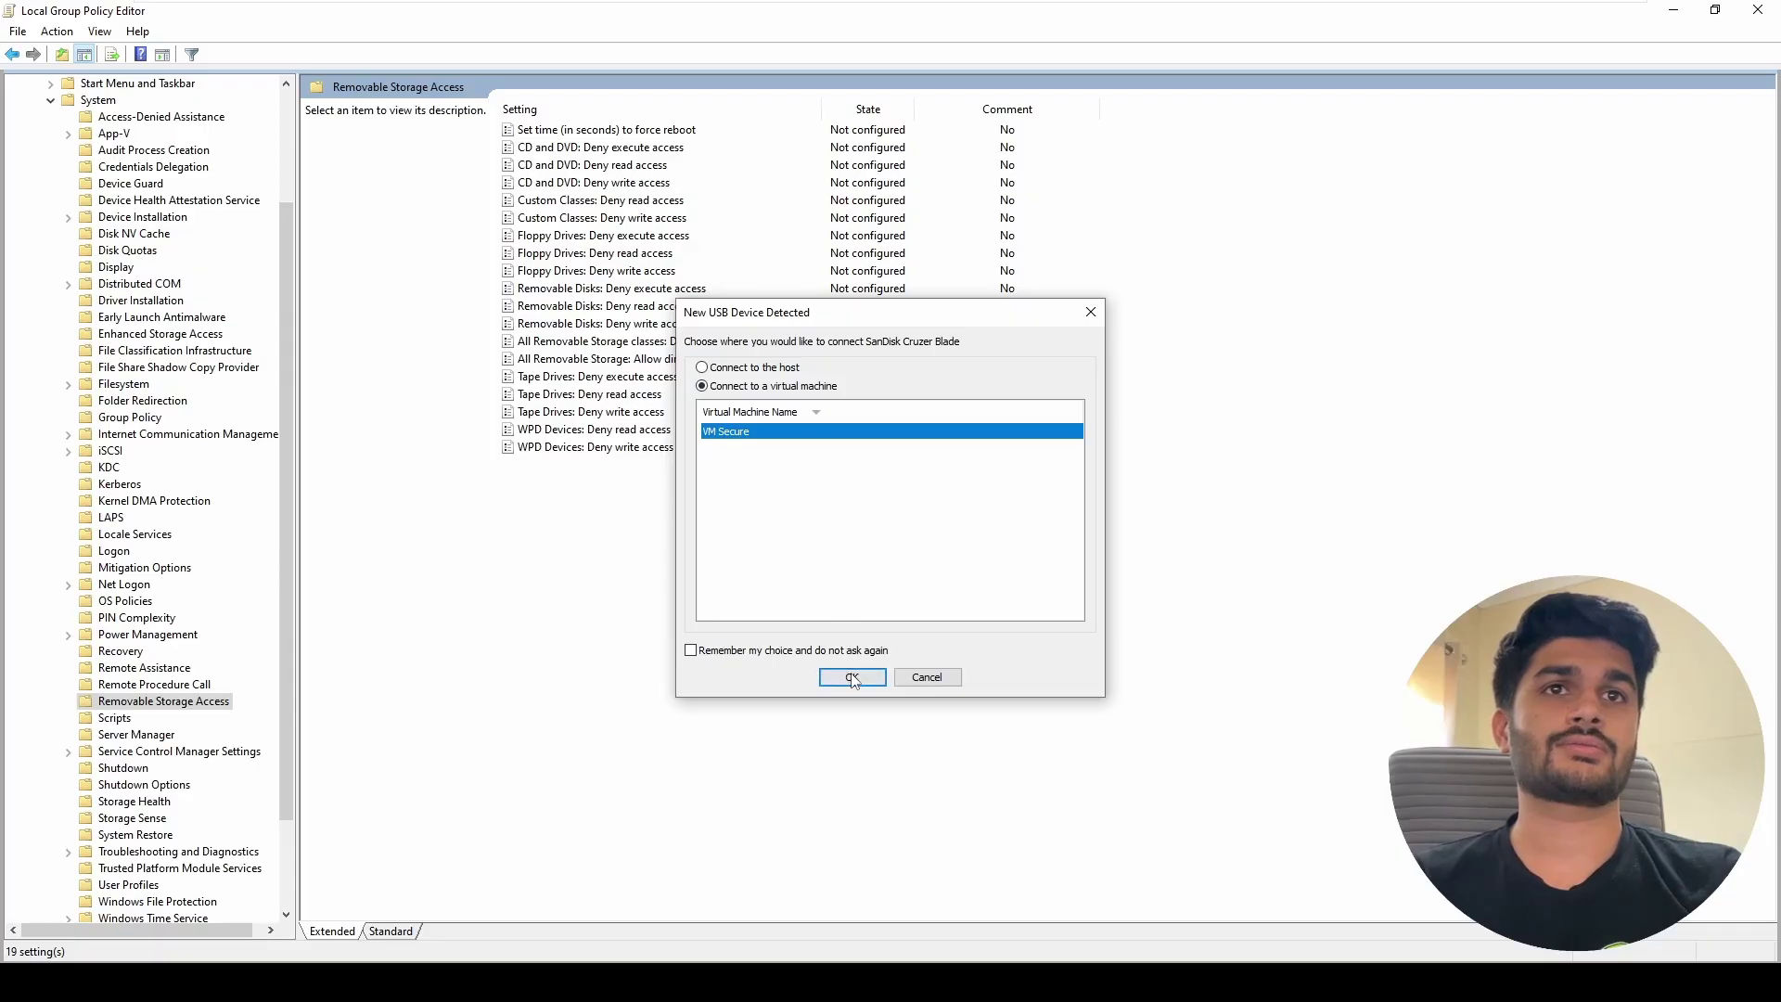
click(851, 677)
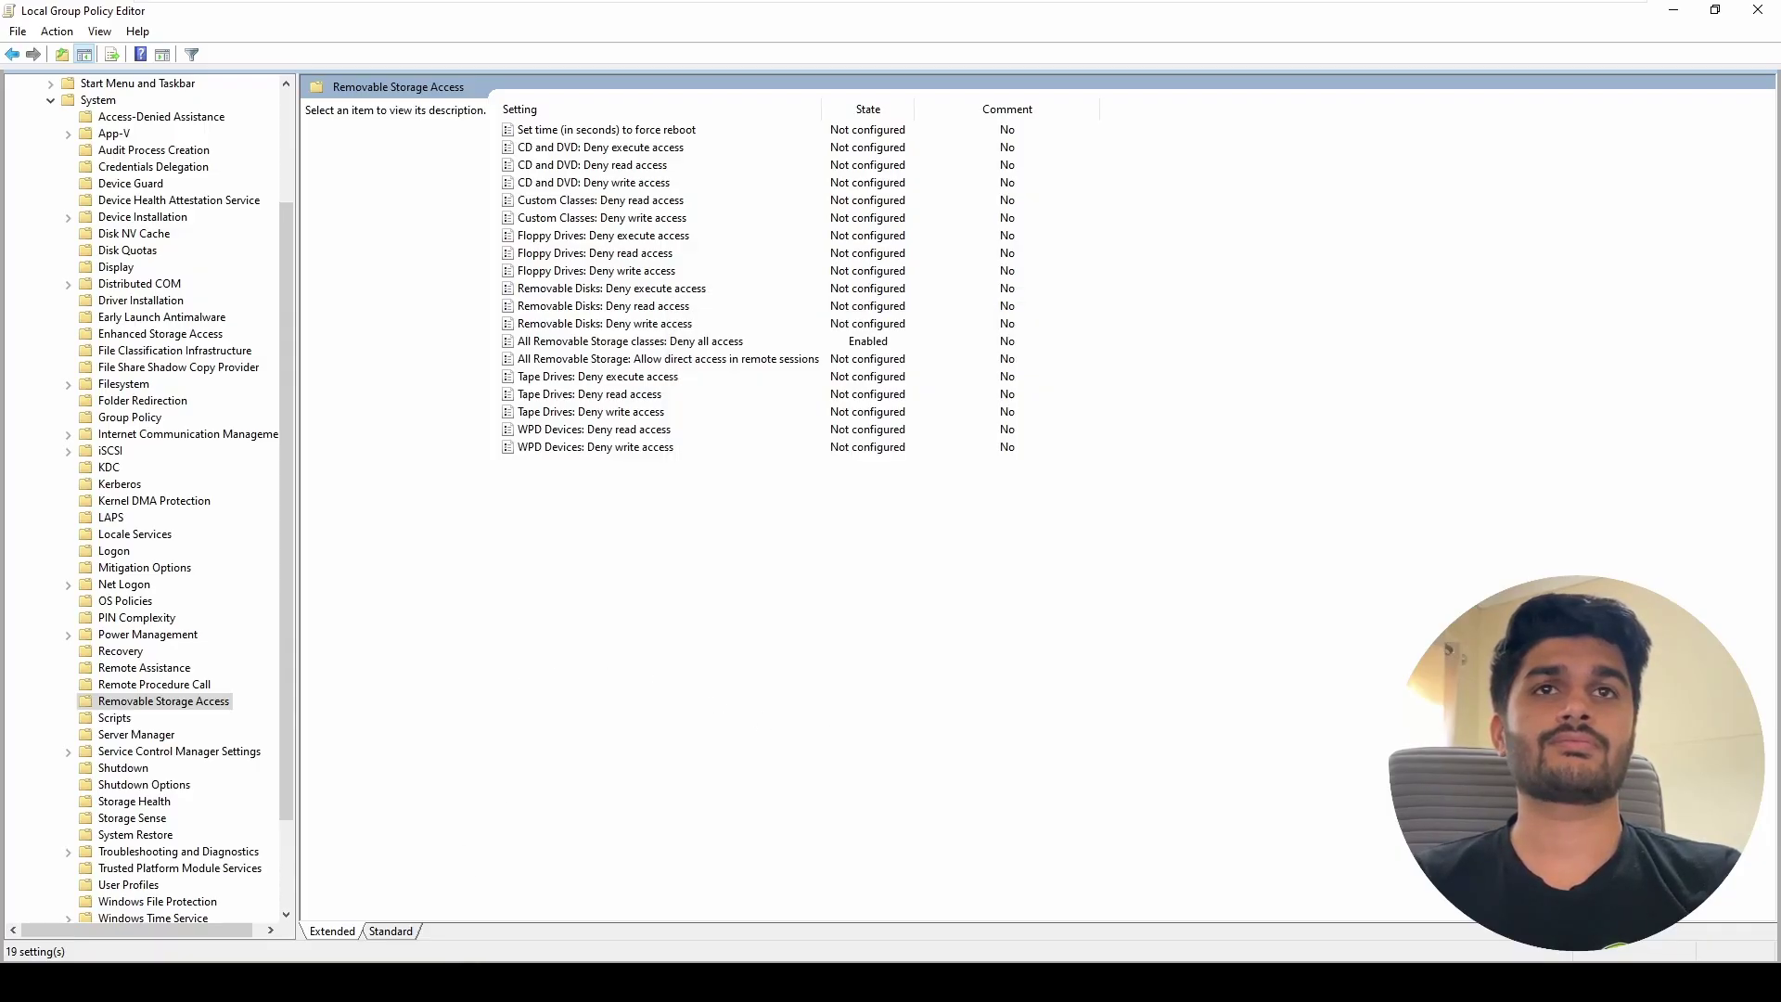
- Try to open Removable Disk (E:) in File Explorer to test the removable storage block
key(super+e)
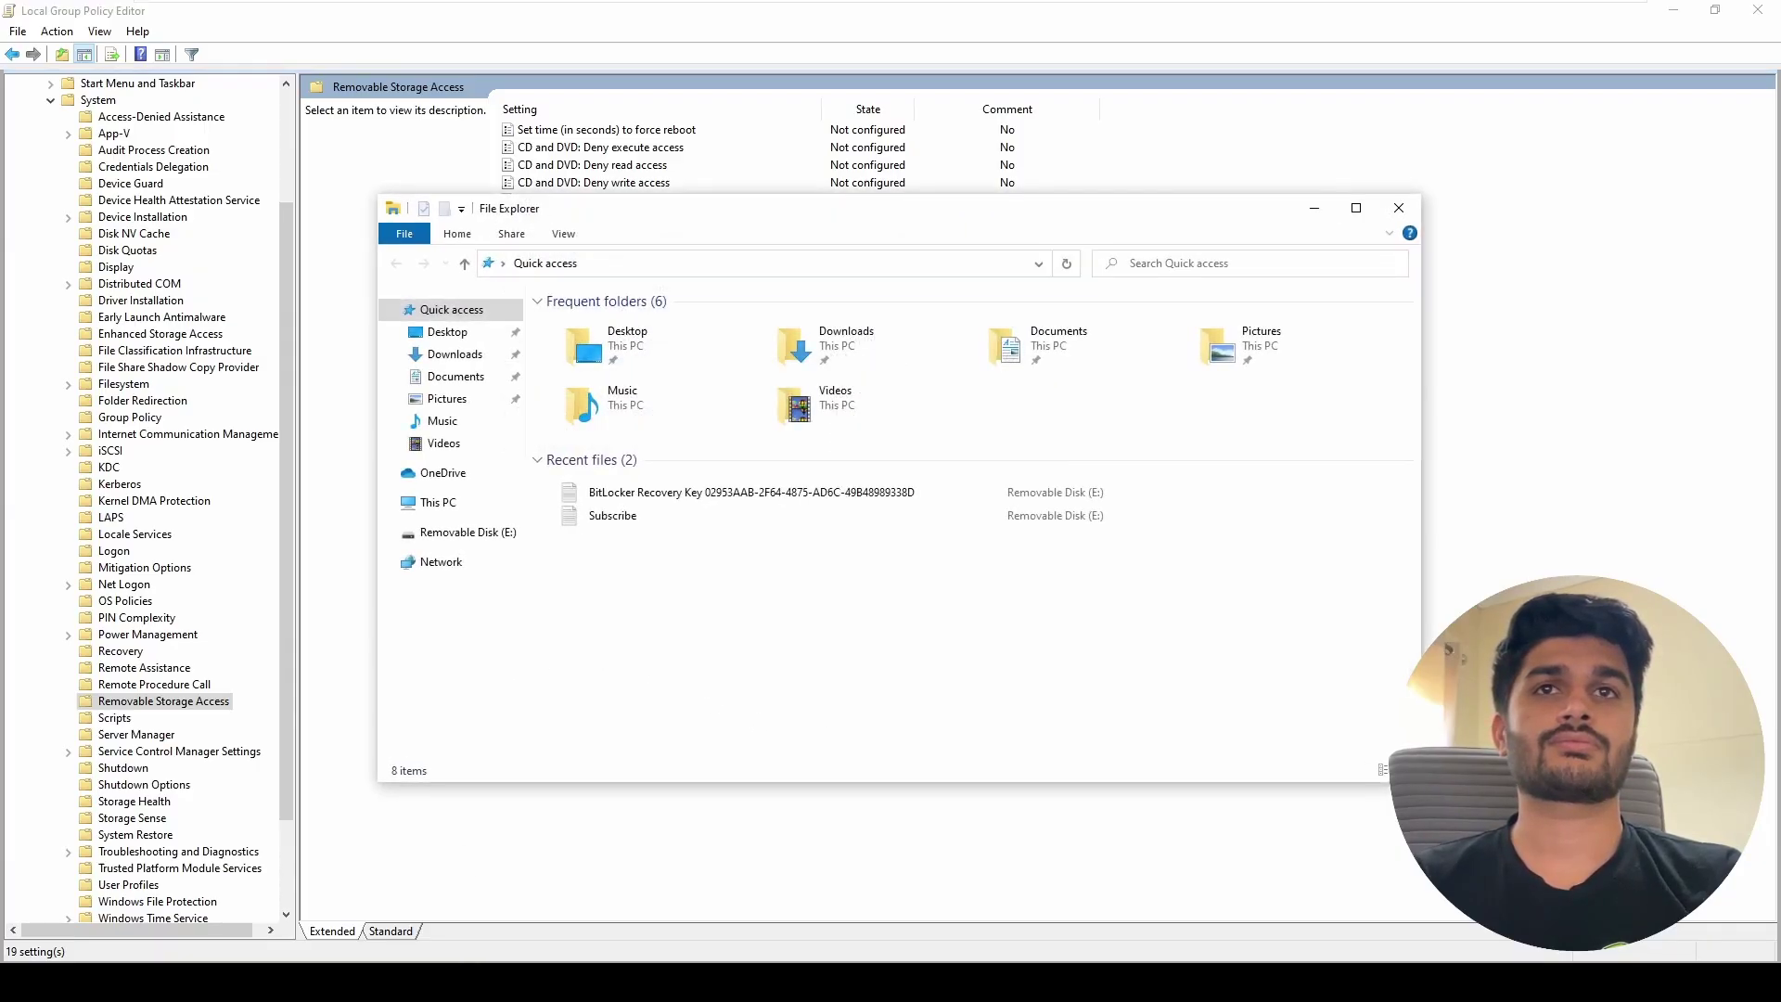
click(456, 532)
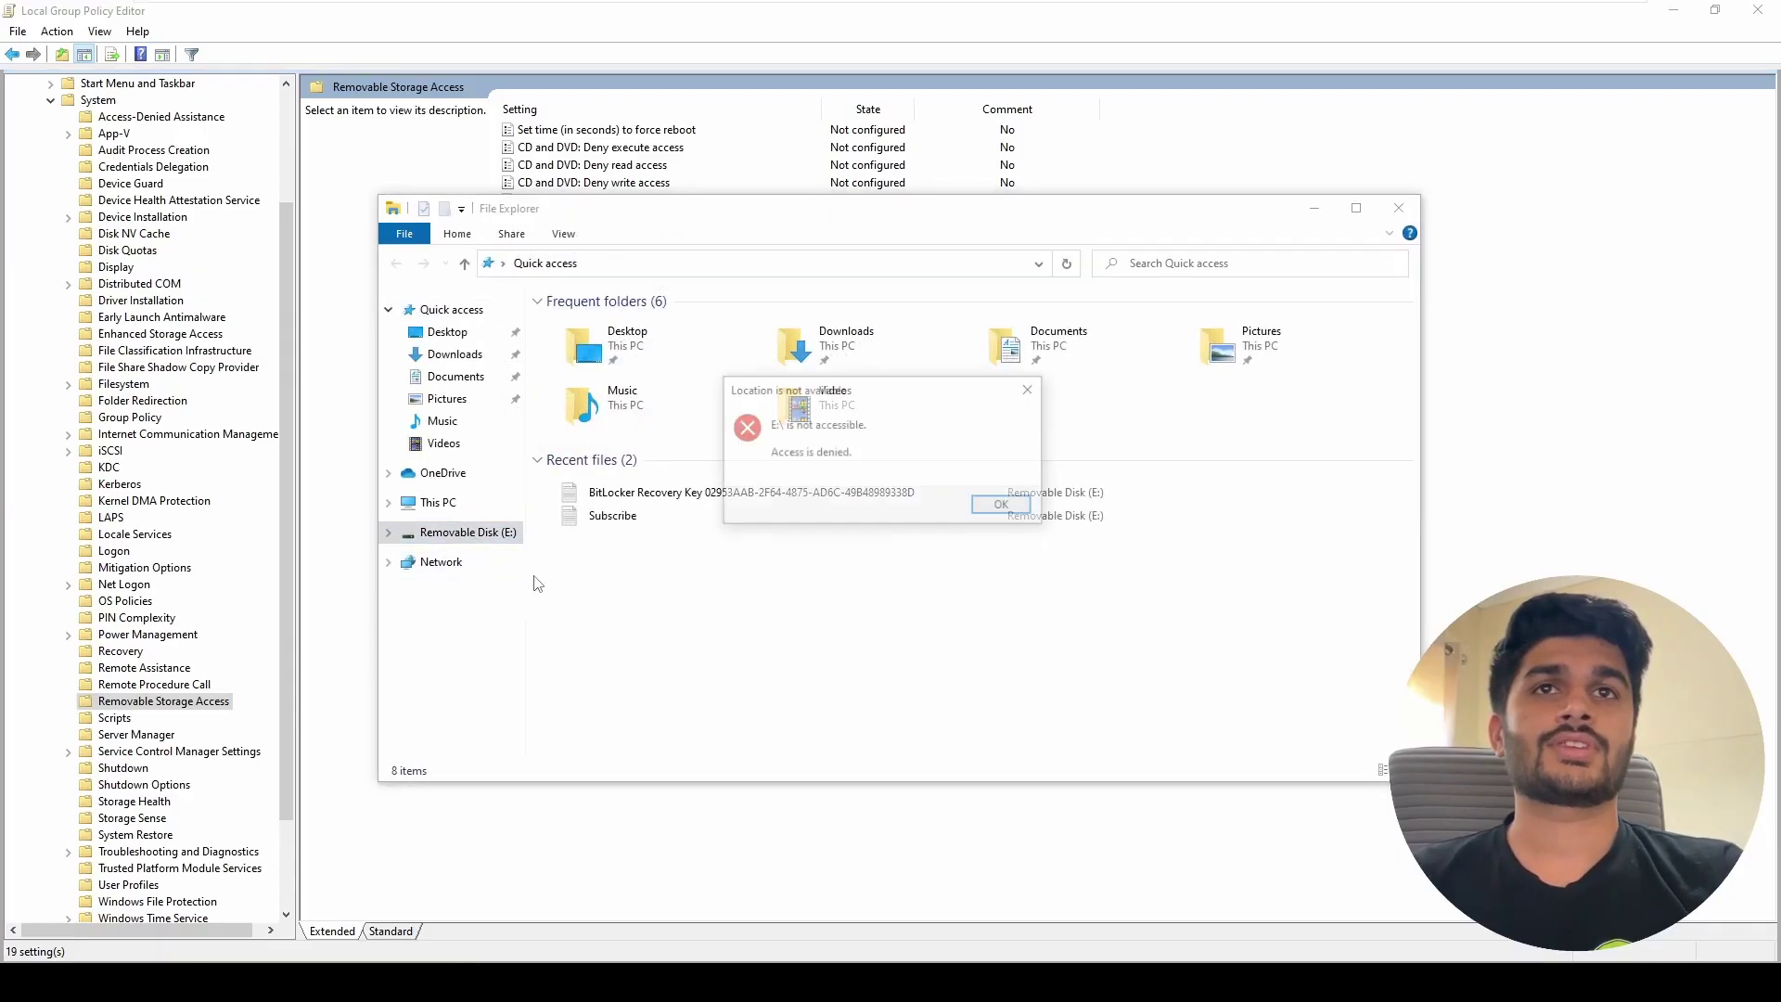
click(1002, 507)
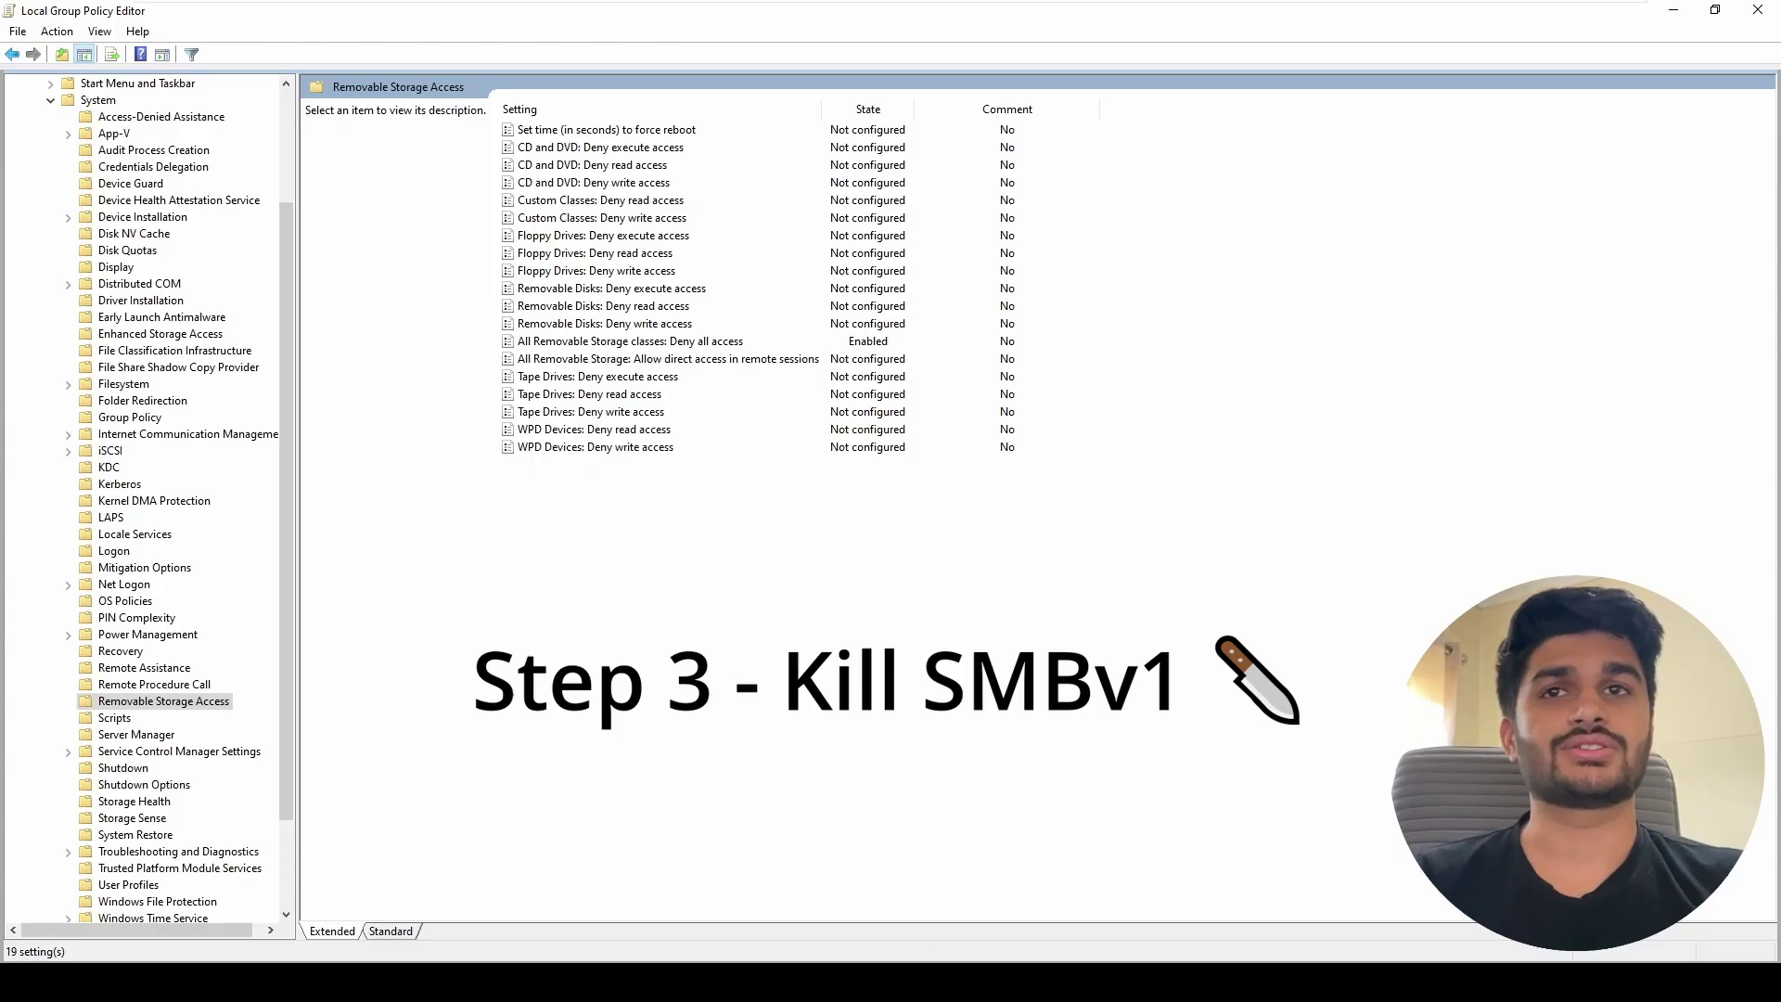
- Go to Lanman Workstation in the Network folder of the computer's Administrative Templates
scroll(158, 415, up, 3)
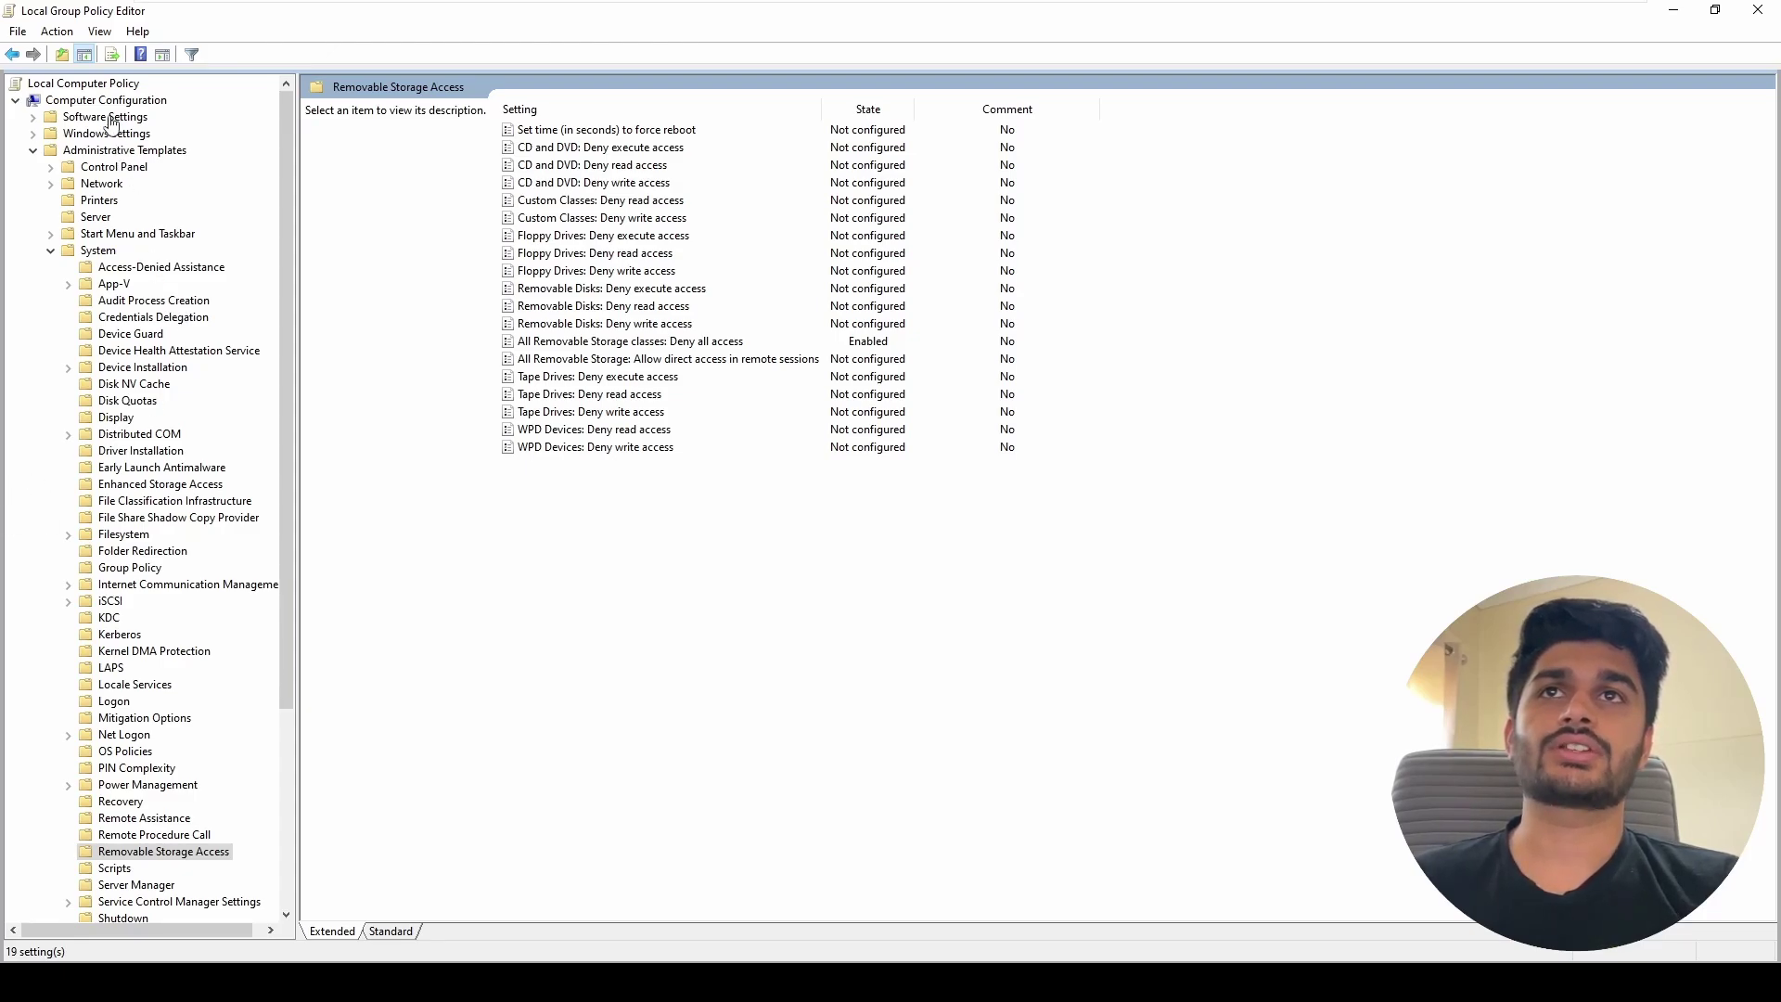
click(109, 152)
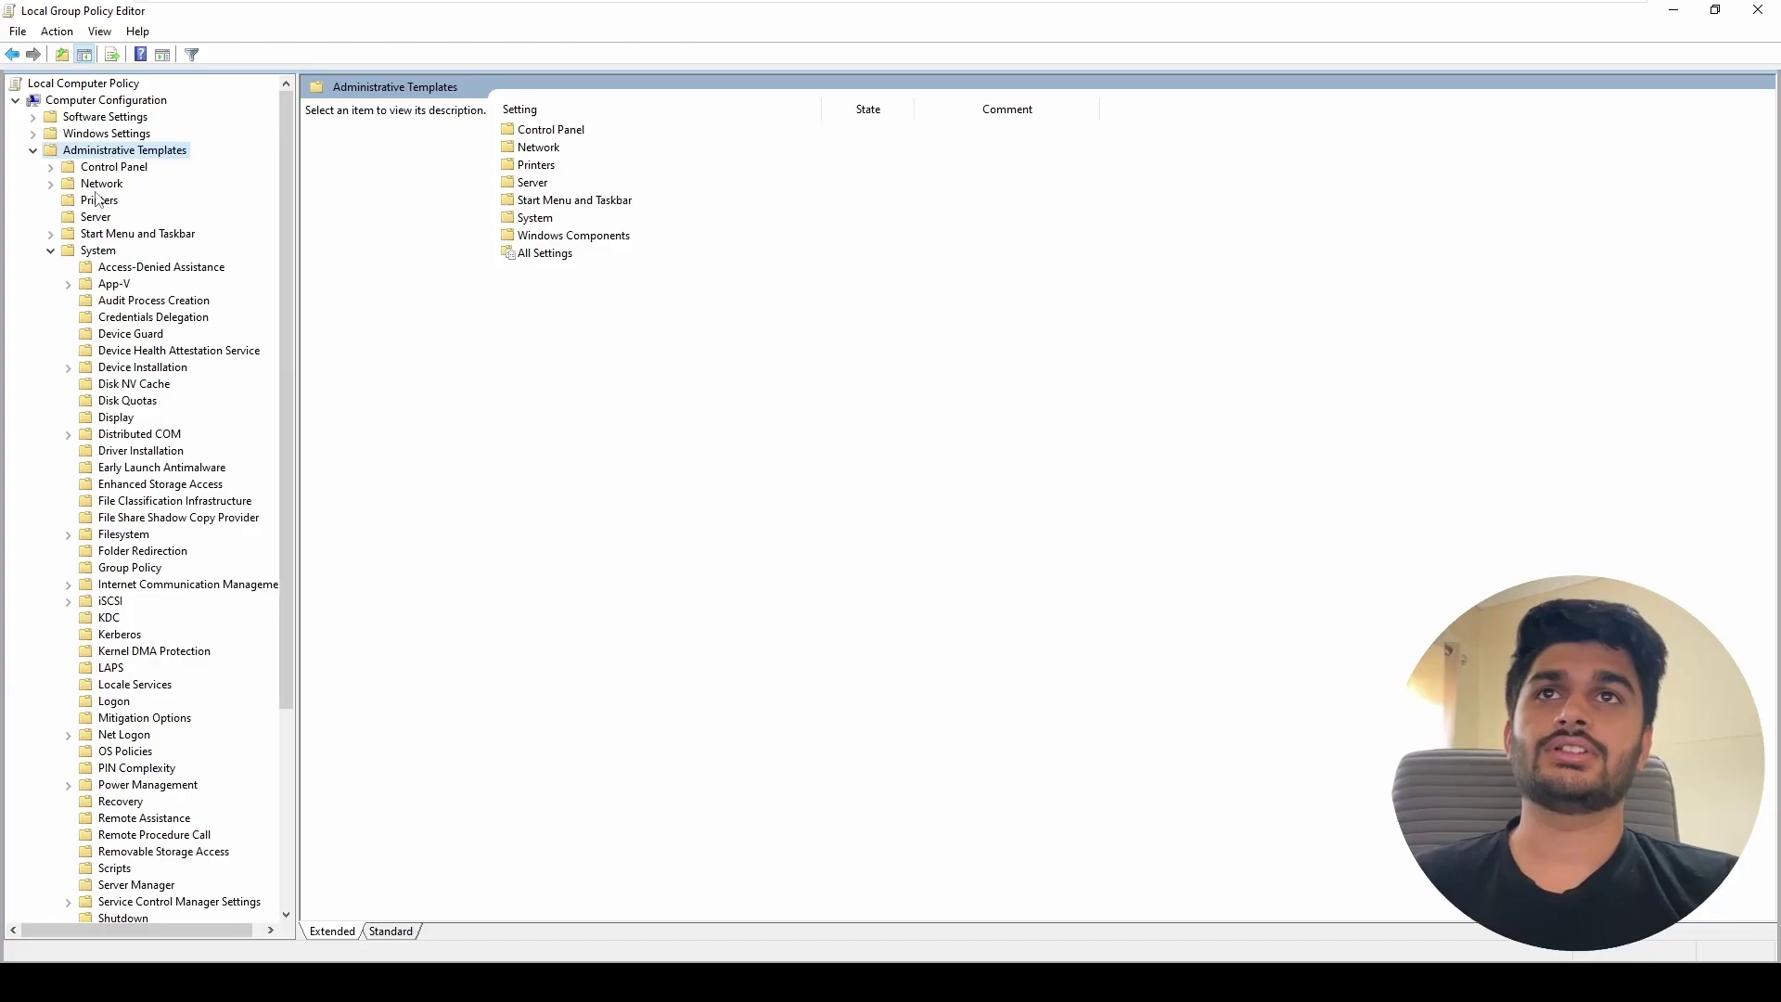
click(96, 185)
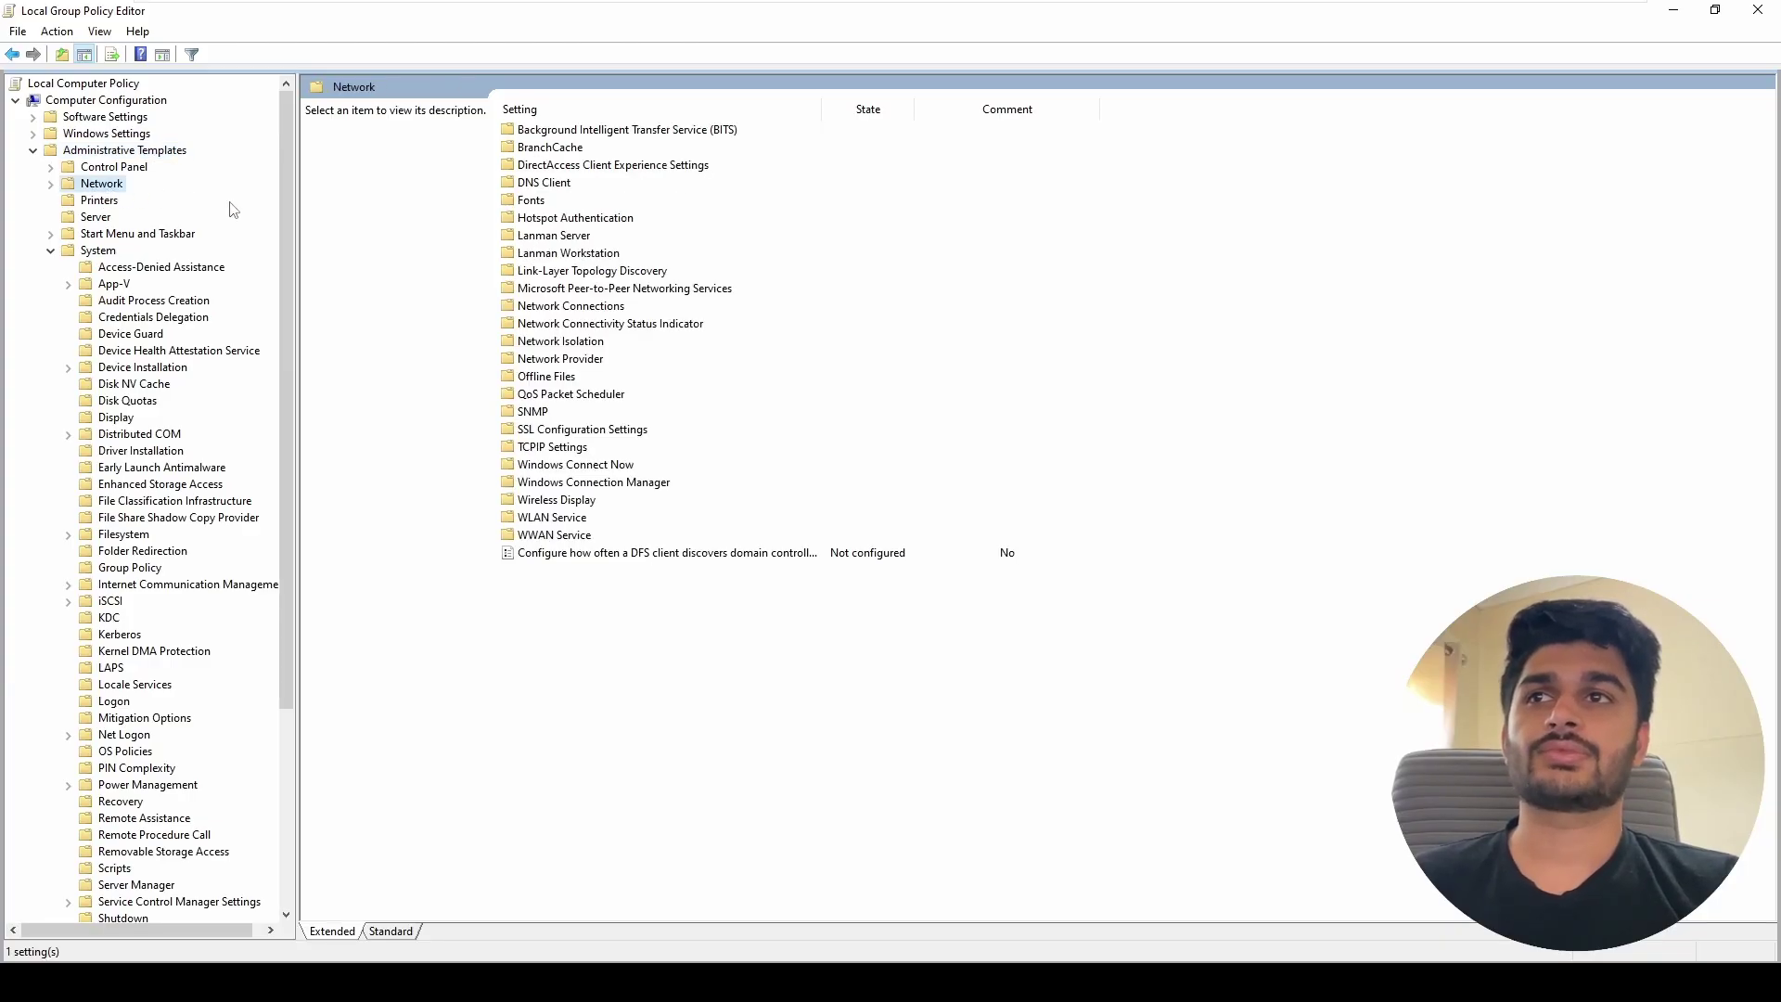
double_click(562, 252)
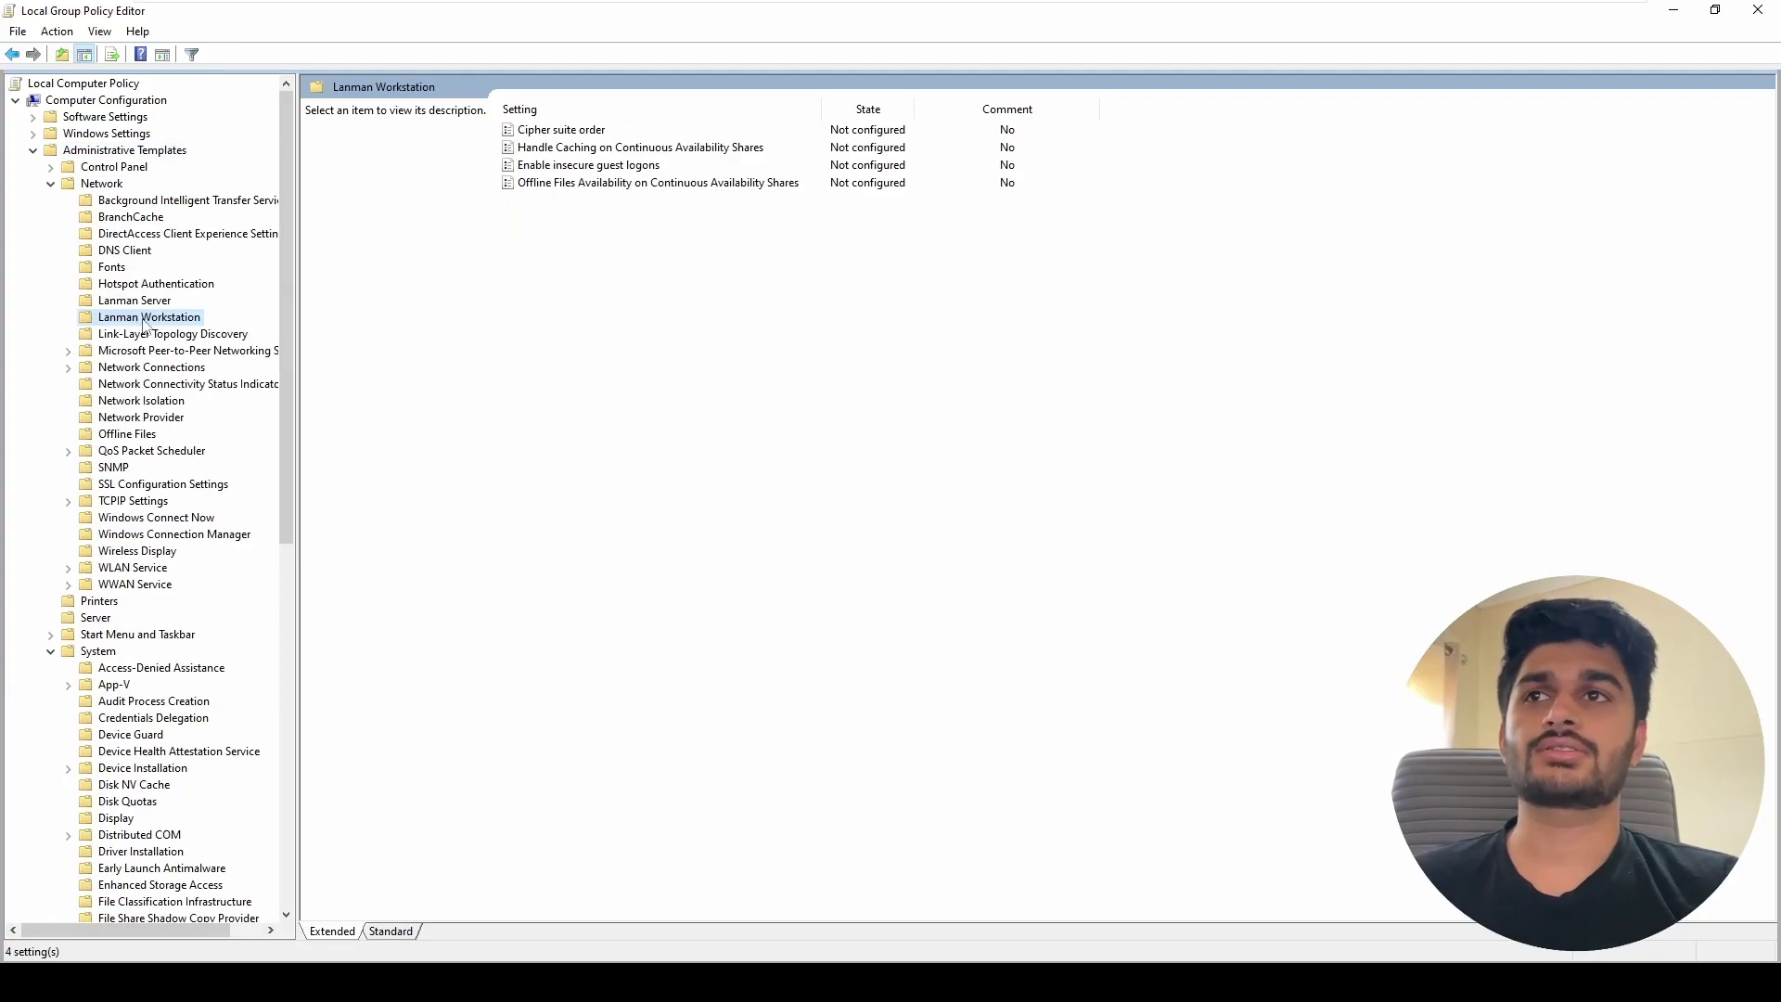
- Set the policy "Enable insecure guest logons" to Enabled and apply it
double_click(567, 167)
click(197, 264)
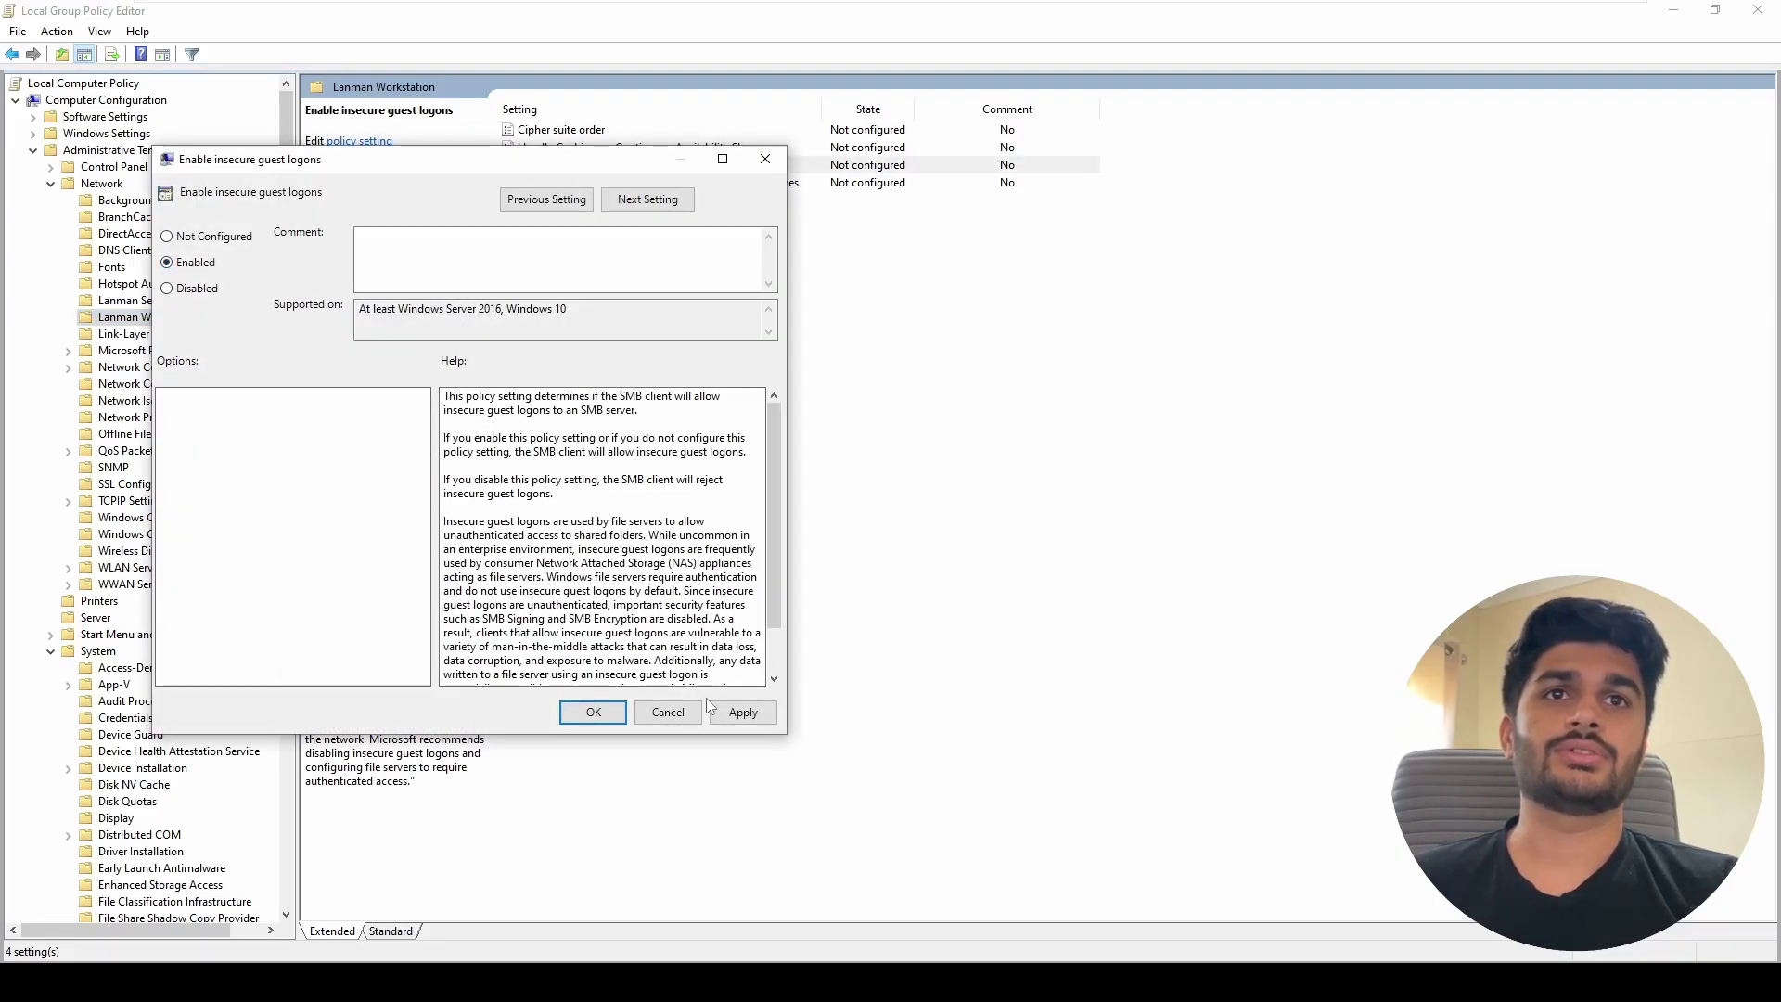
click(742, 712)
click(594, 712)
- Run gpupdate /force to refresh group policy with the Lanman Workstation change
key(super)
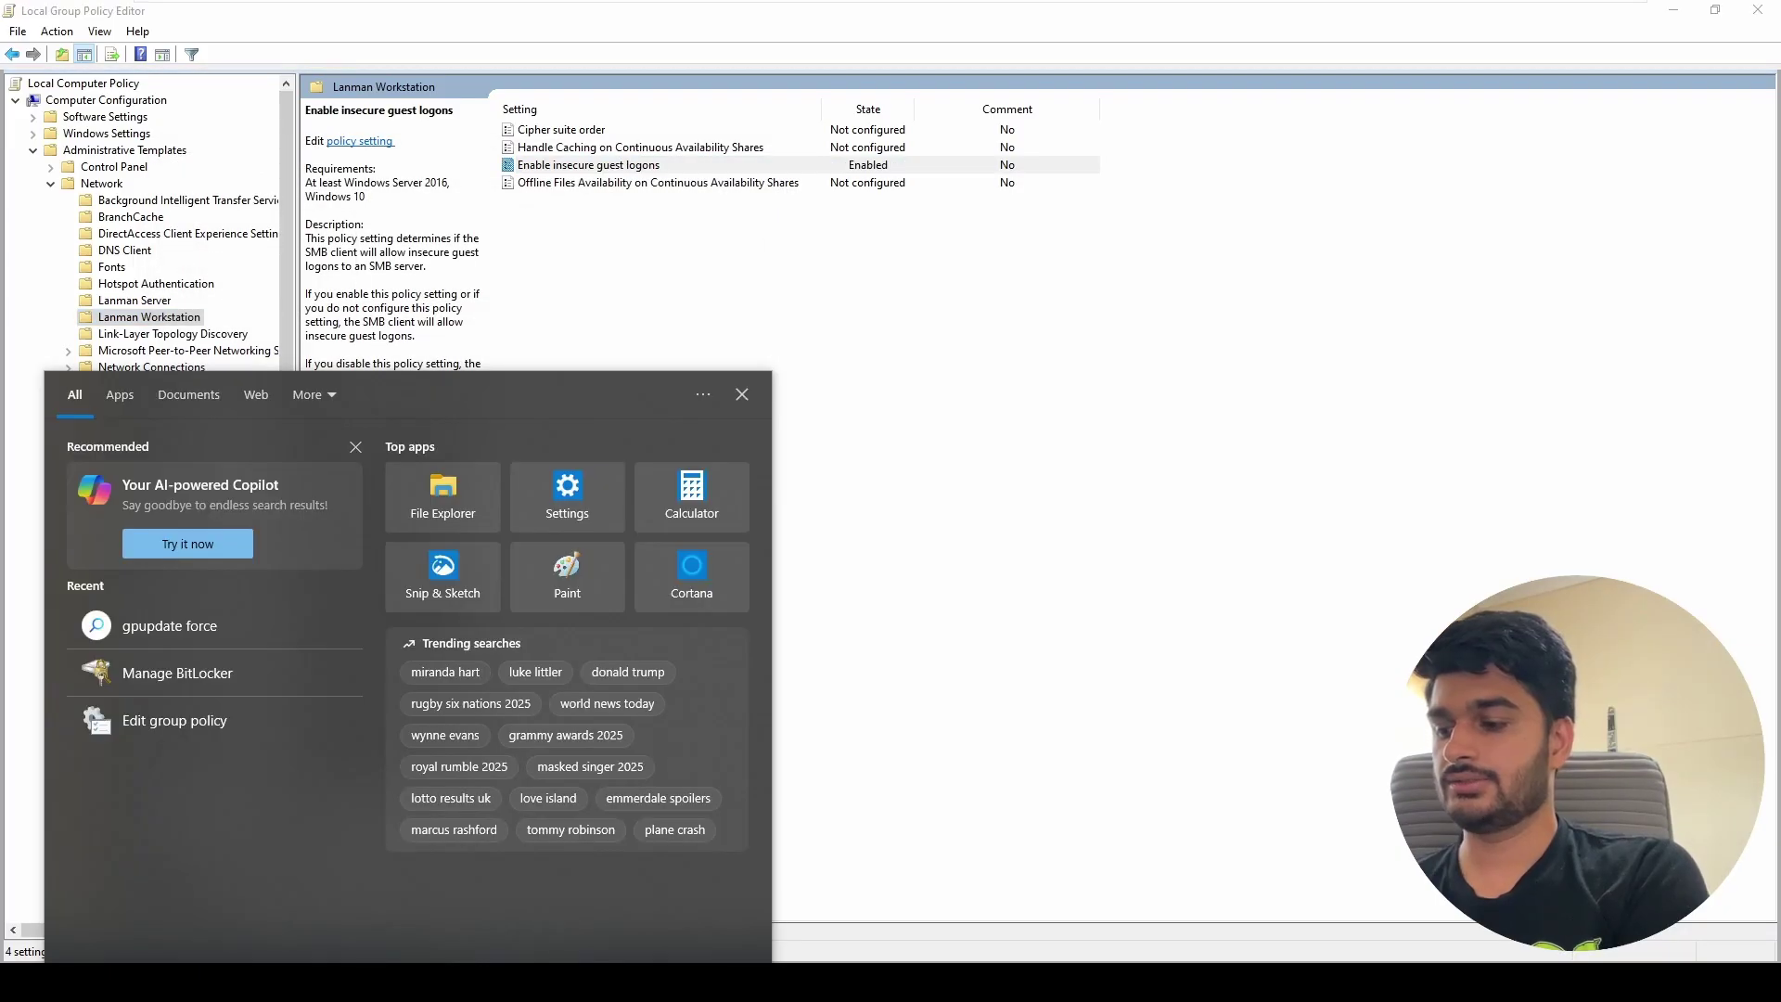
text(gpu)
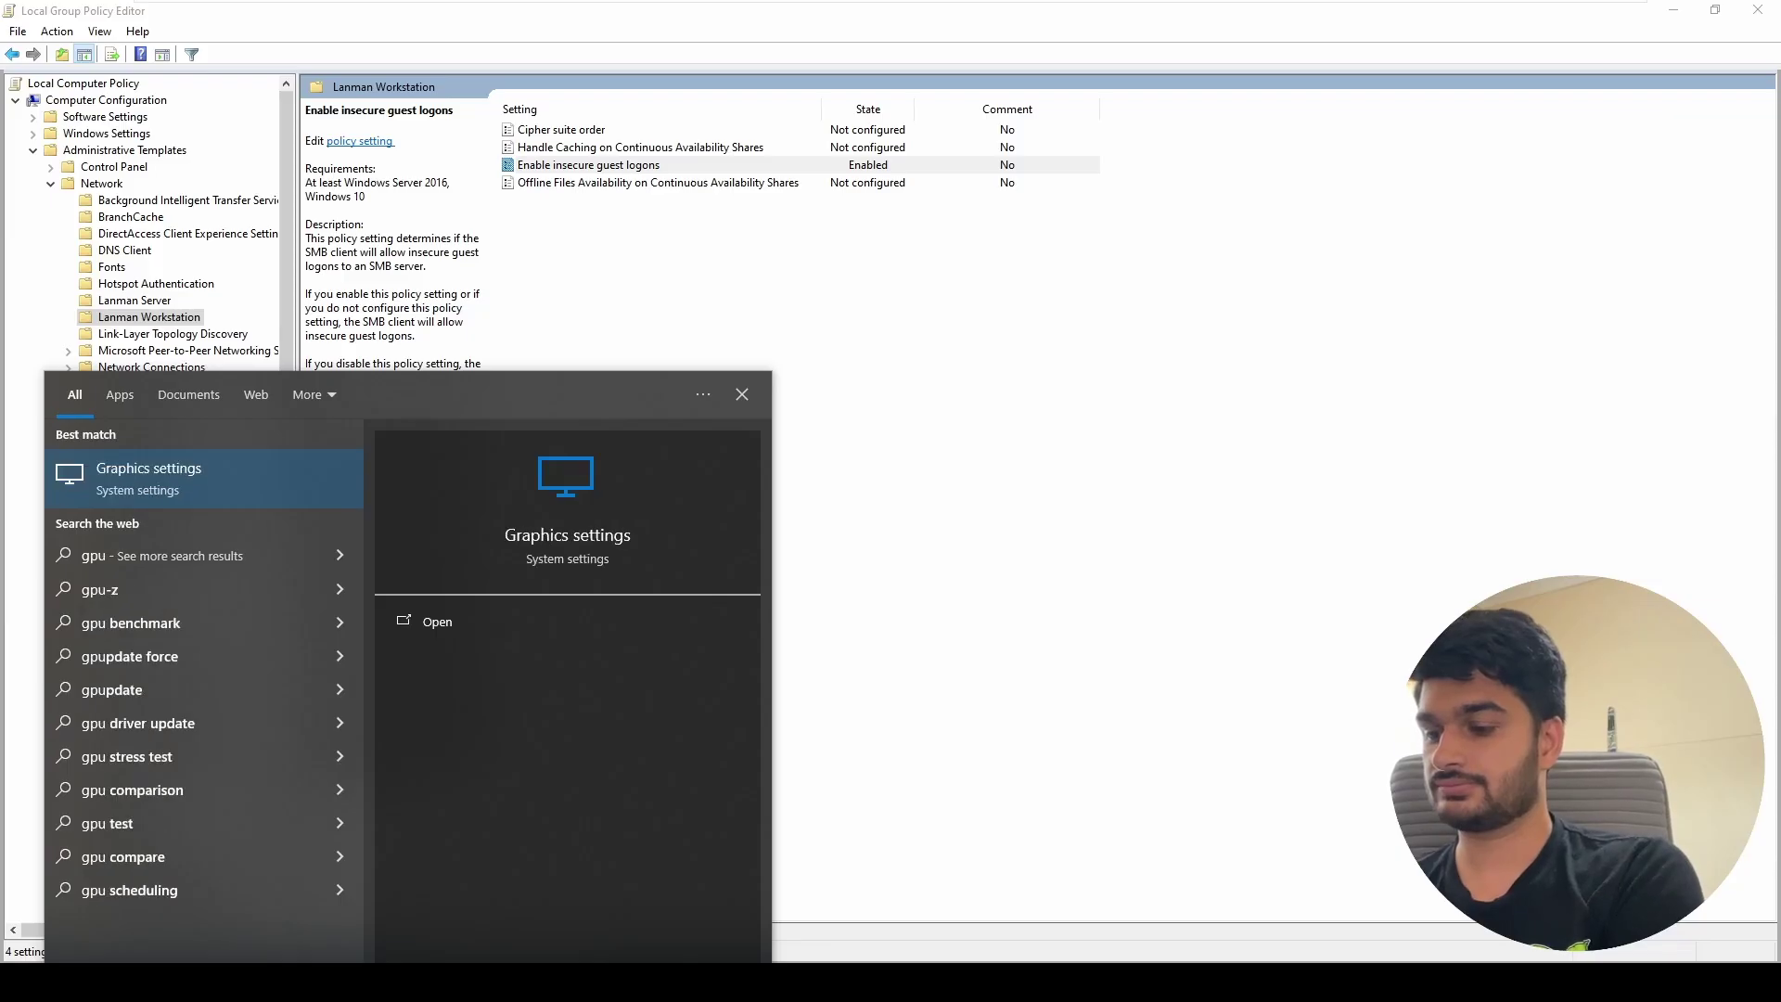
text(pdate /fo)
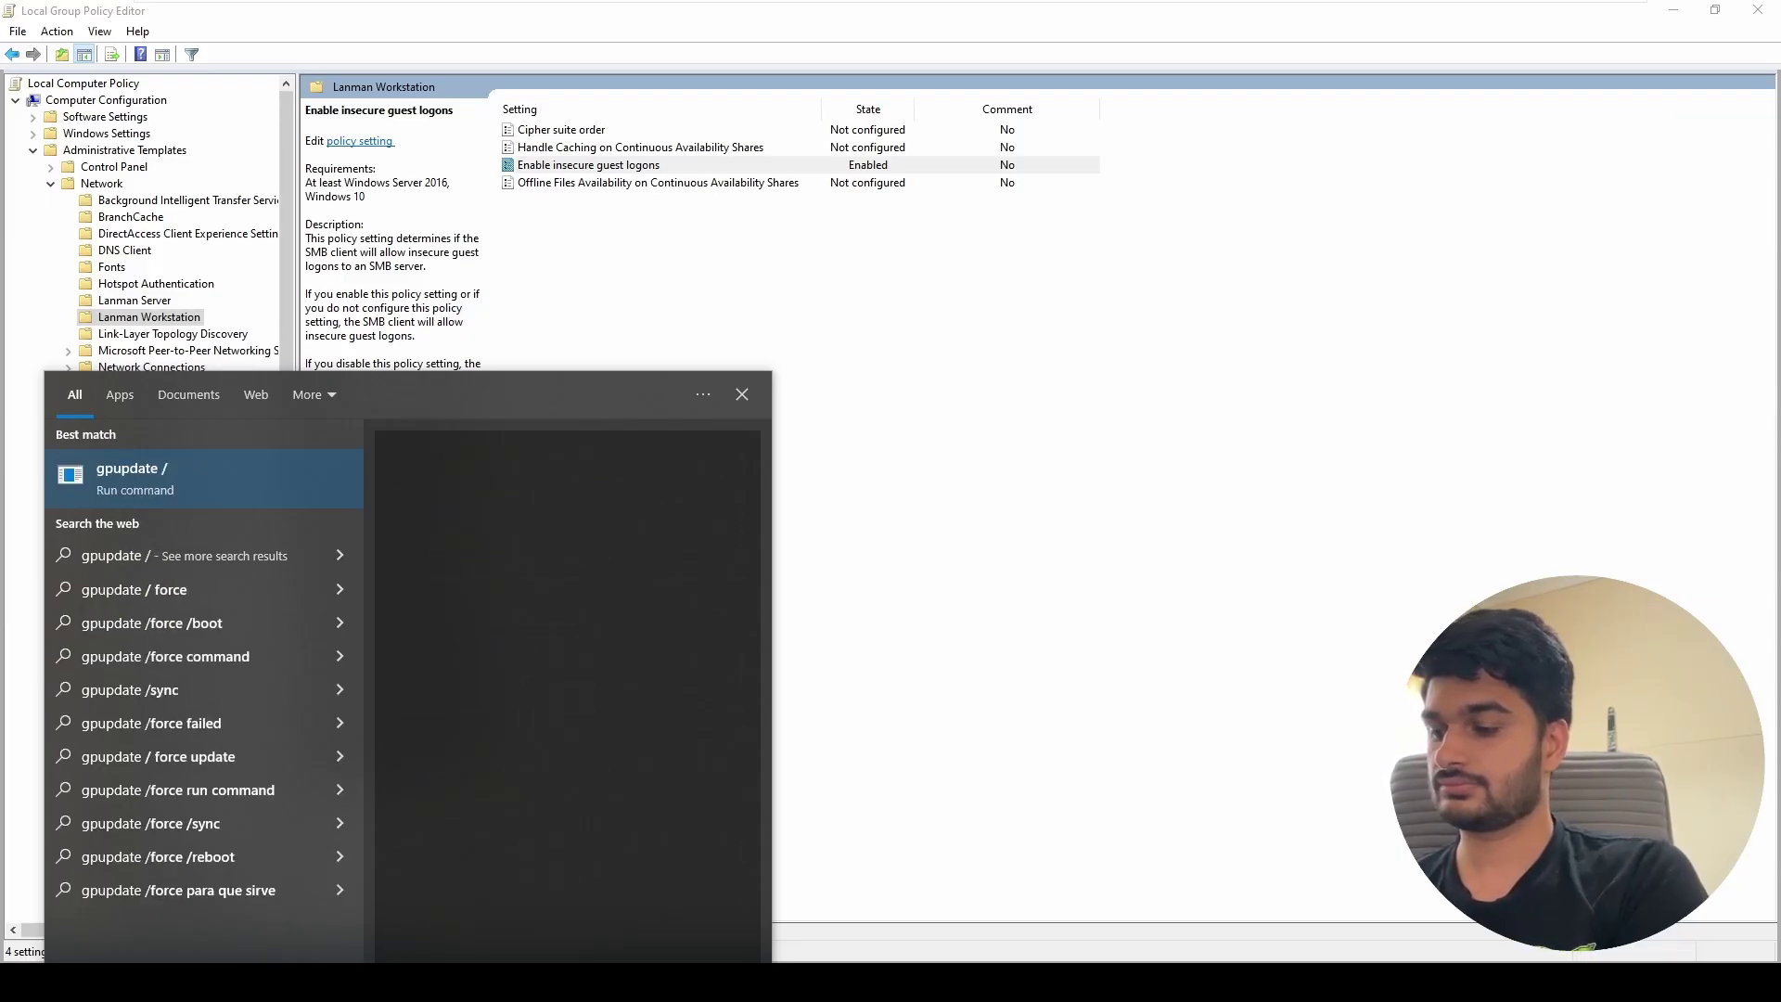
text(rce)
key(Return)
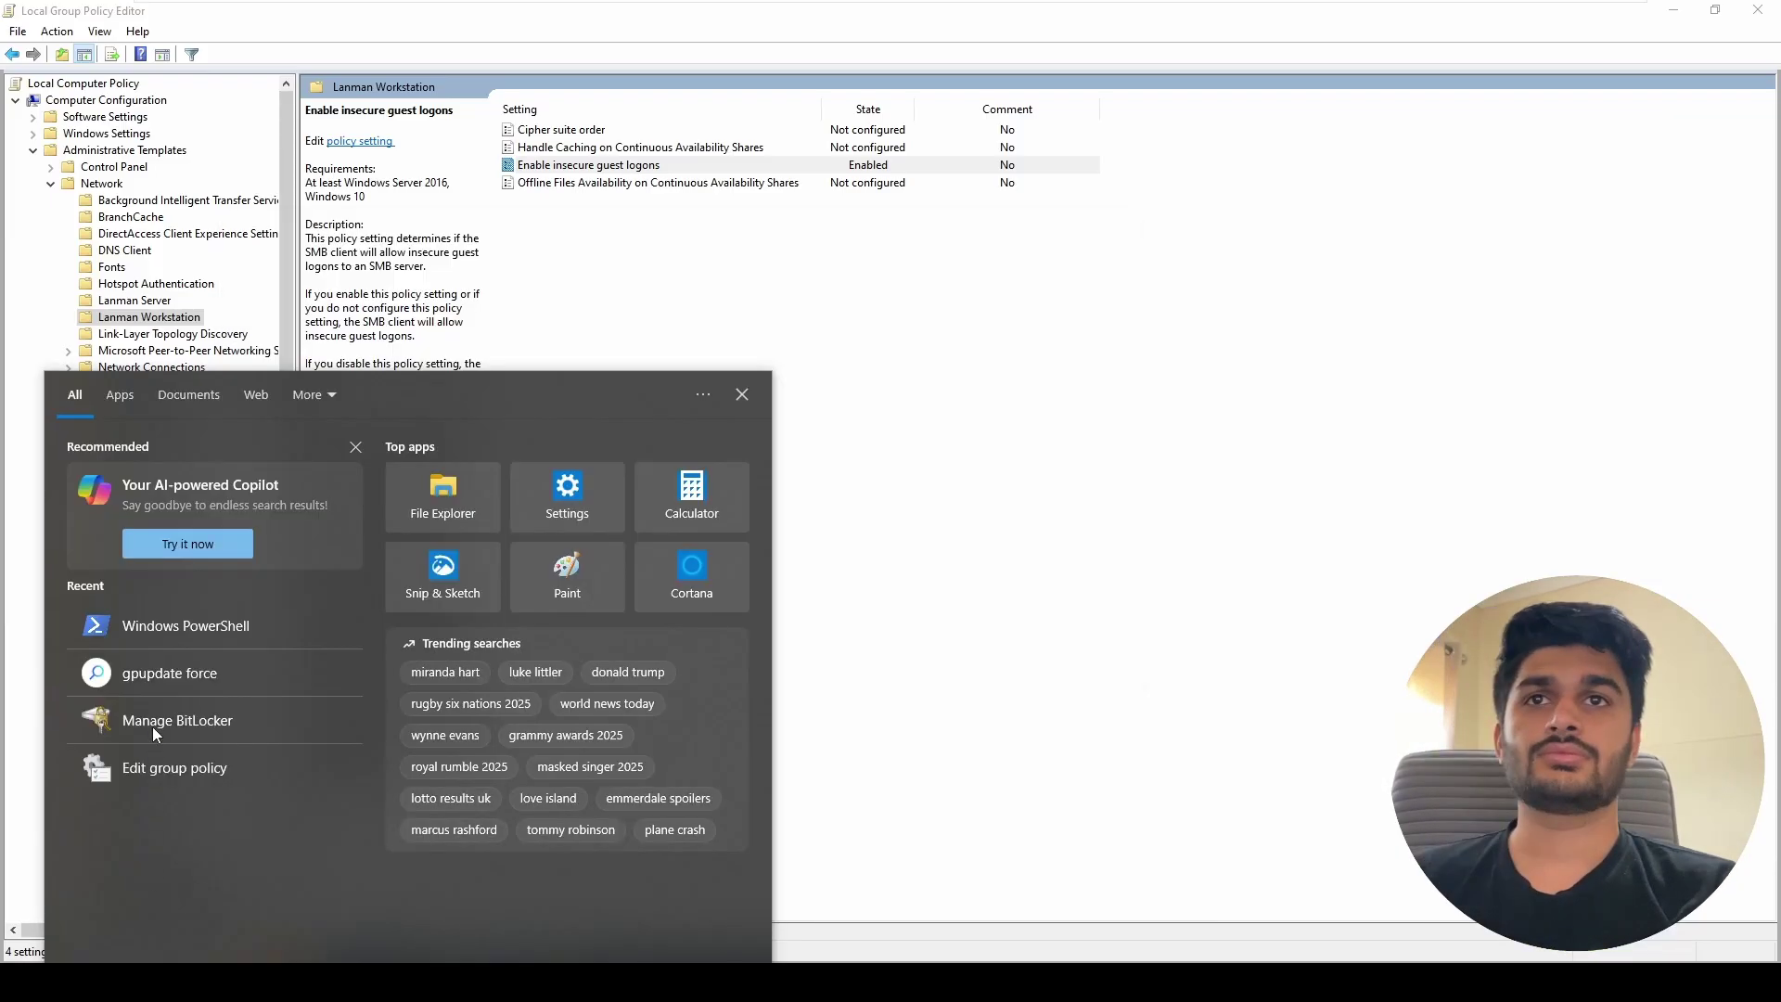
- In PowerShell as administrator, run the pasted commands setting SMB1 to 0 and disabling the SMB1Protocol optional feature, and accept the restart
right_click(178, 614)
click(230, 654)
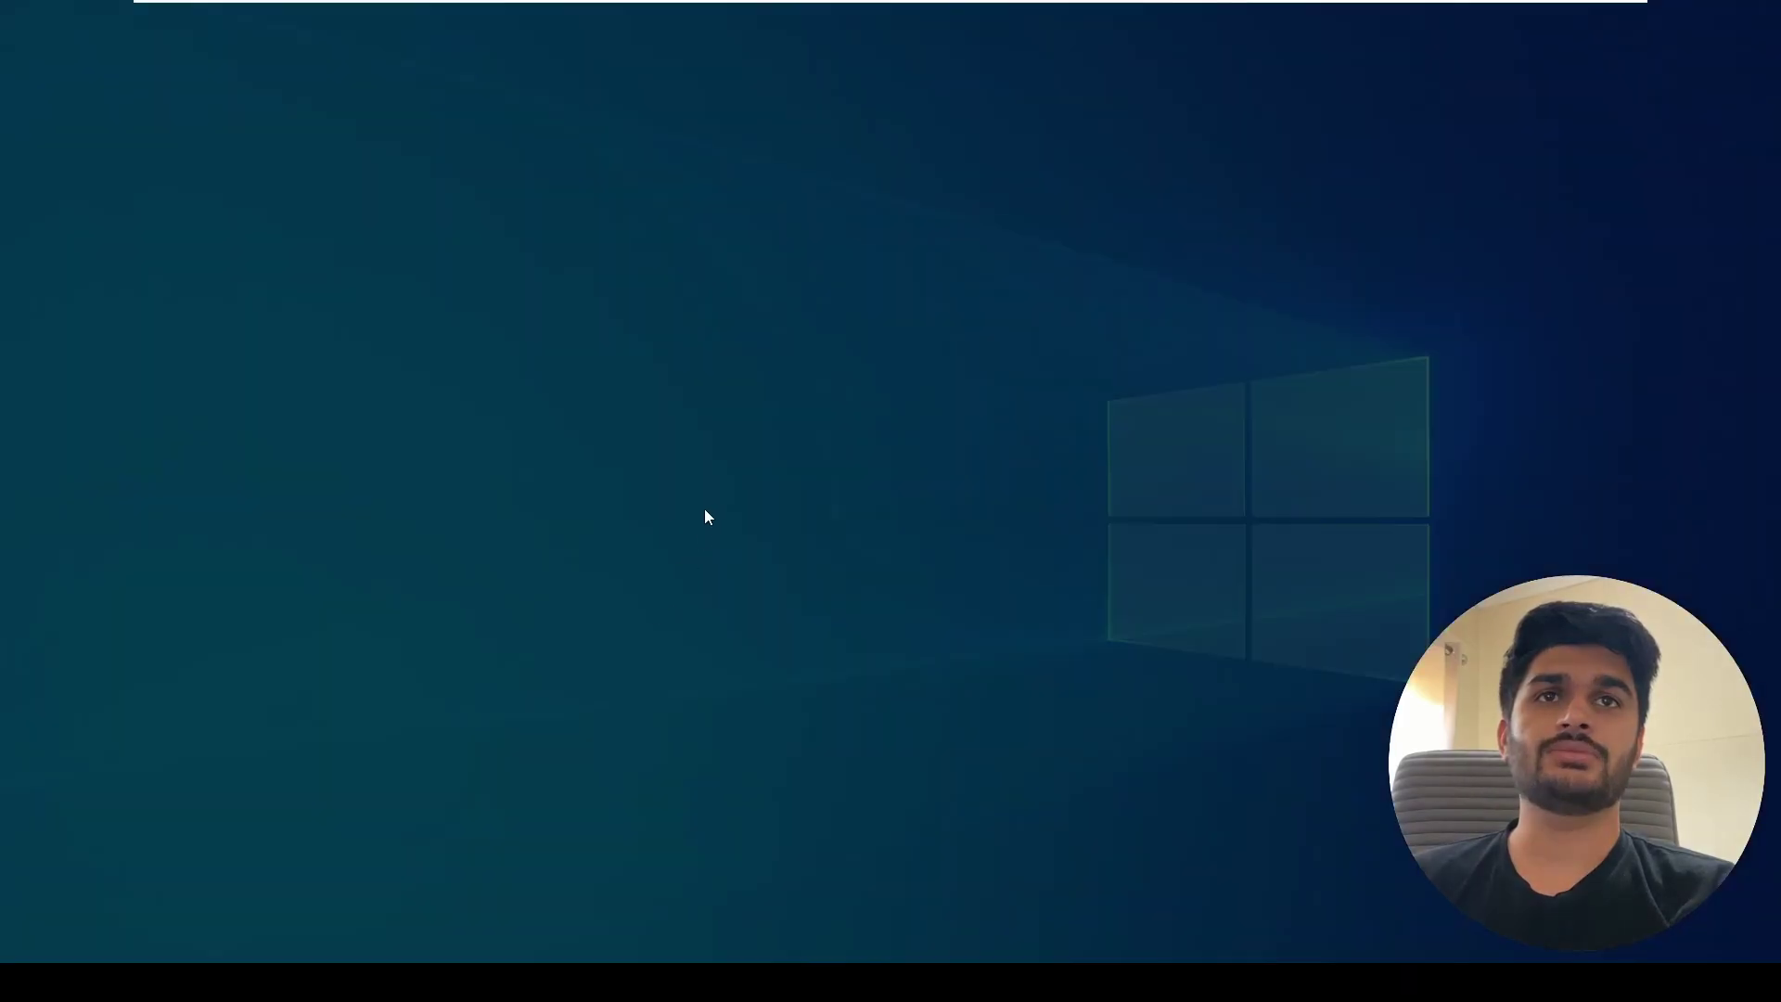
click(775, 614)
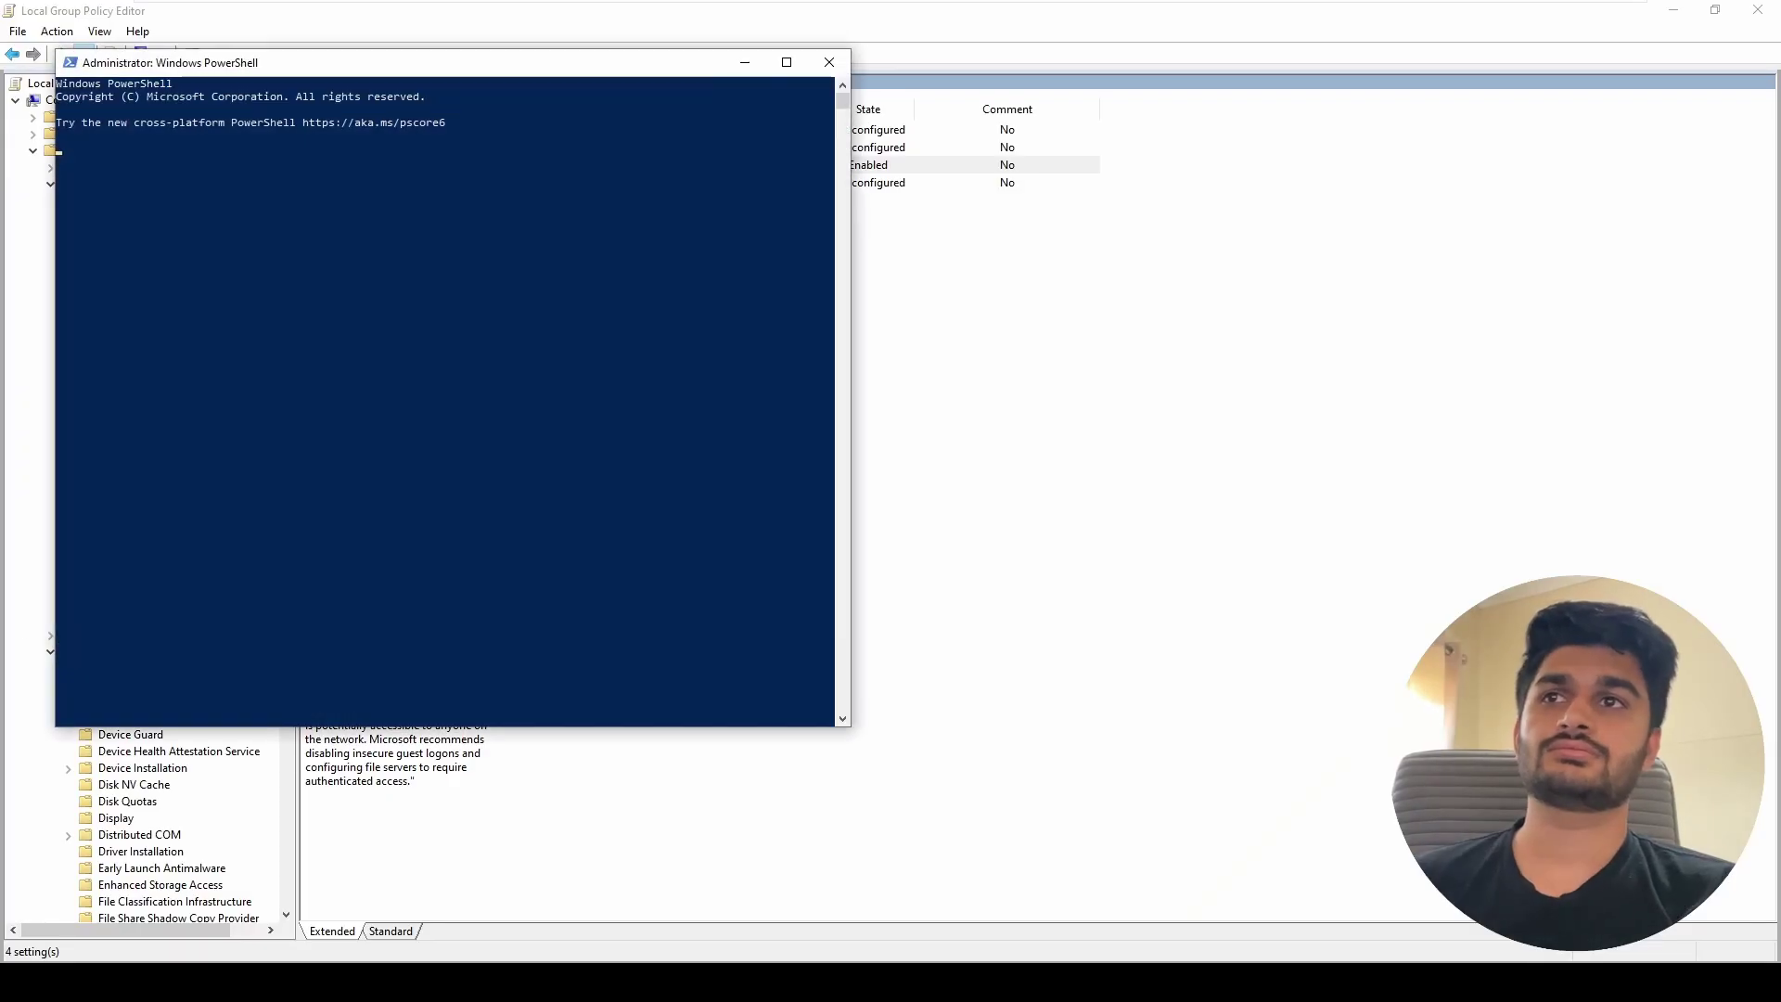
right_click(461, 271)
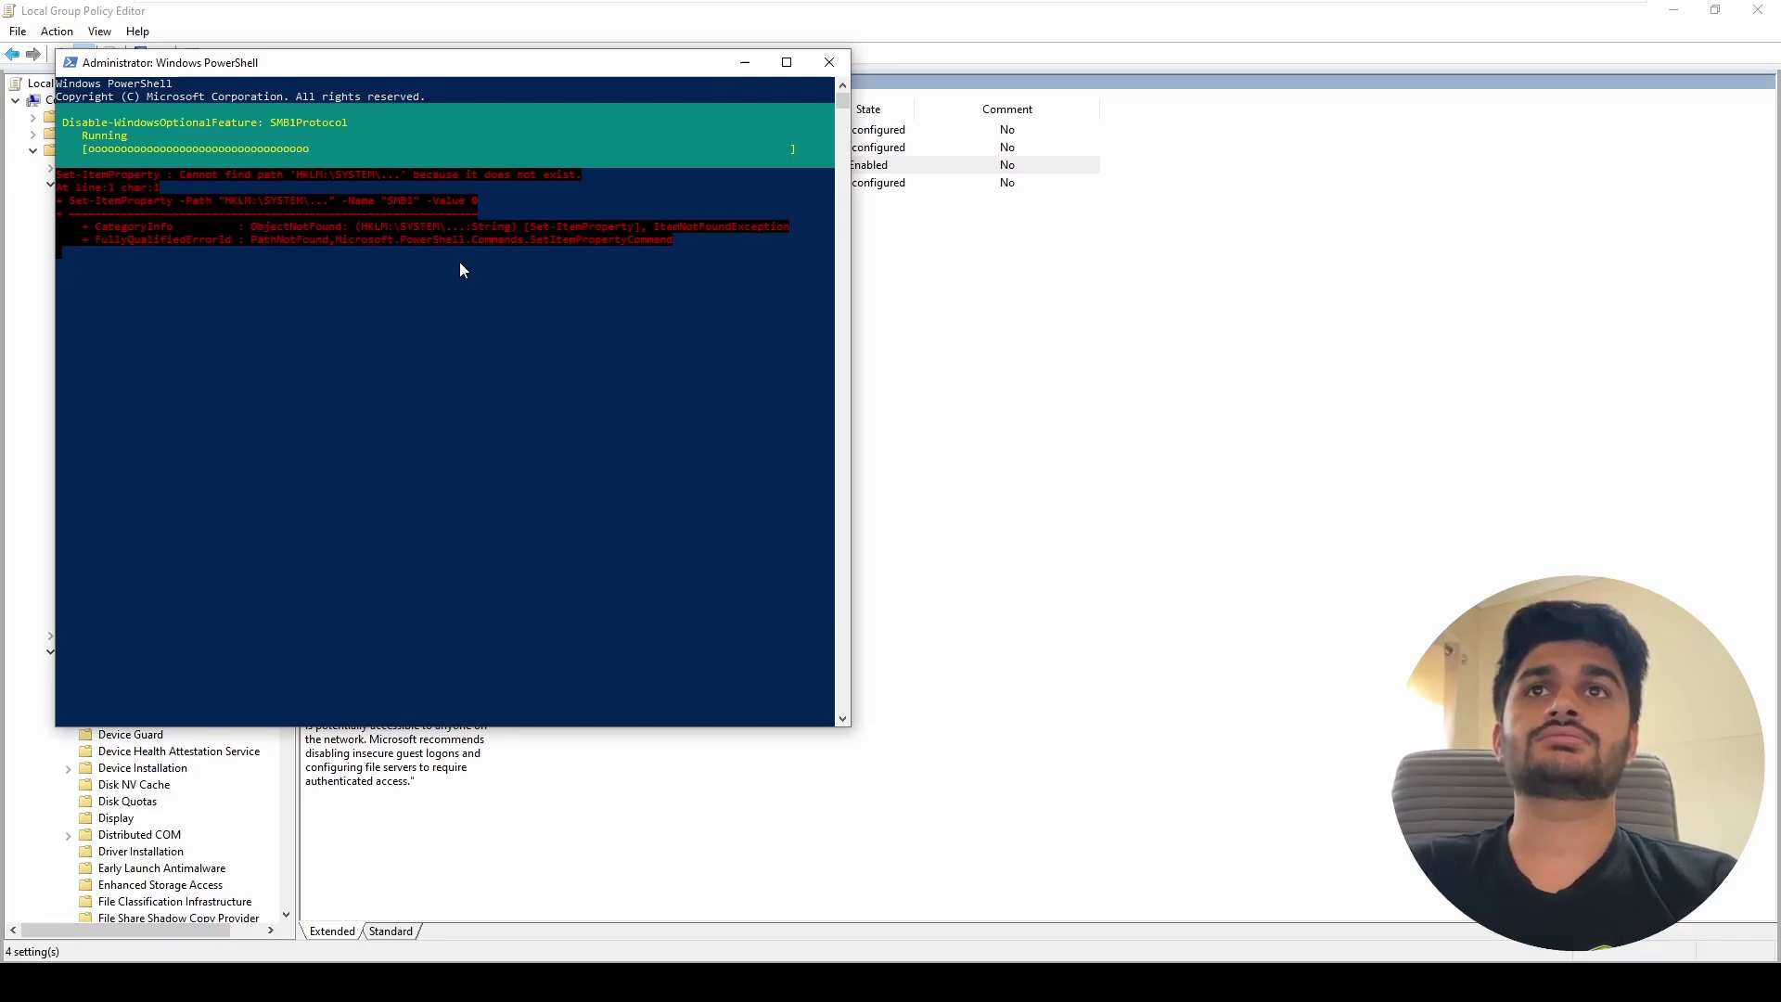
click(389, 305)
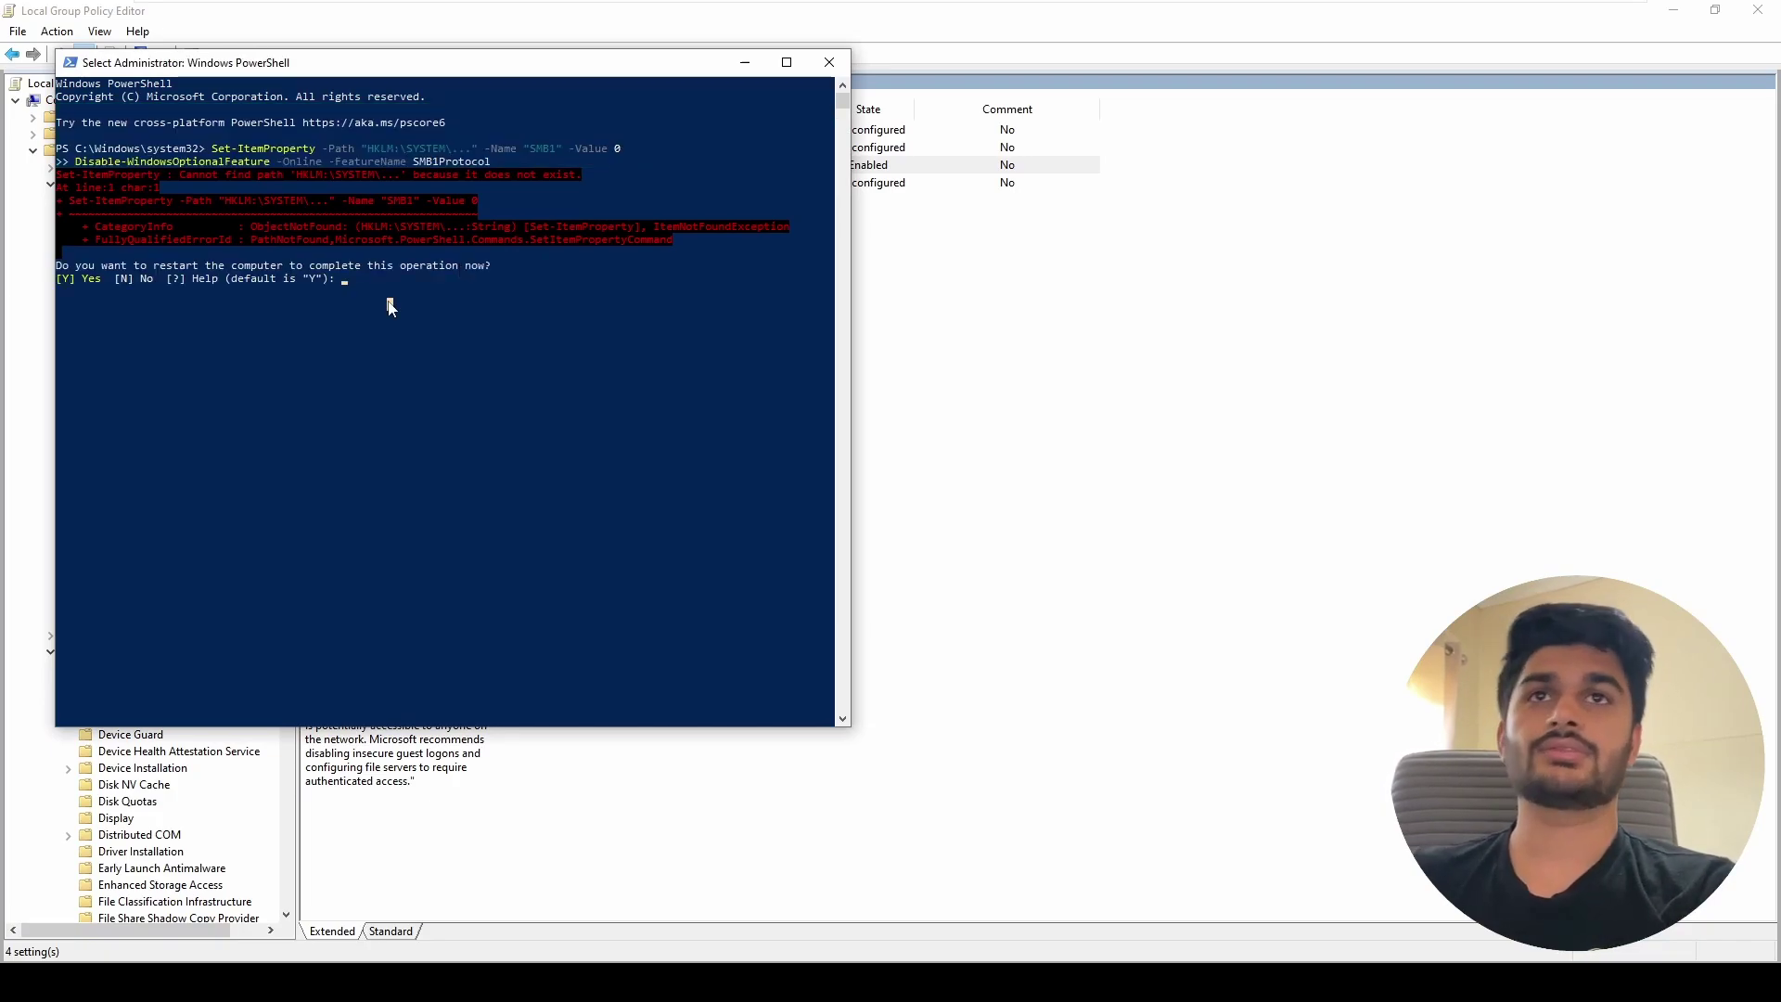
key(Return)
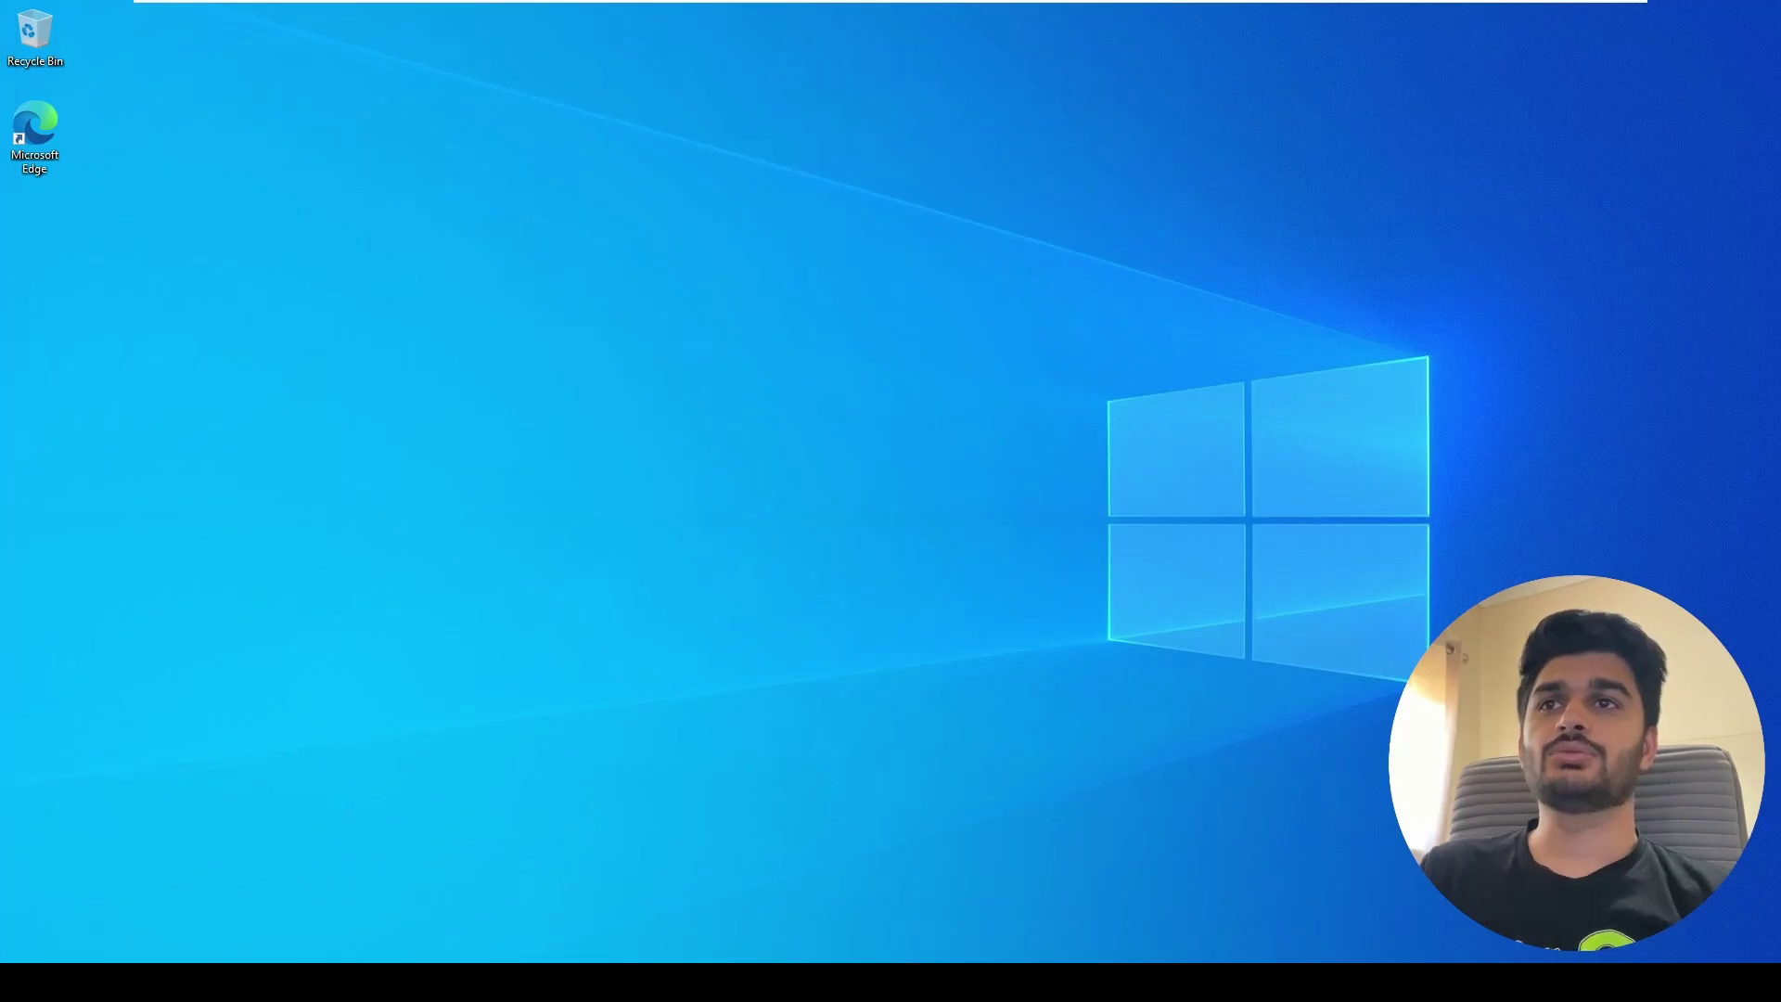
- In PowerShell as administrator, create a firewall rule "Block RDP" that blocks inbound TCP traffic on local port 3389
key(super)
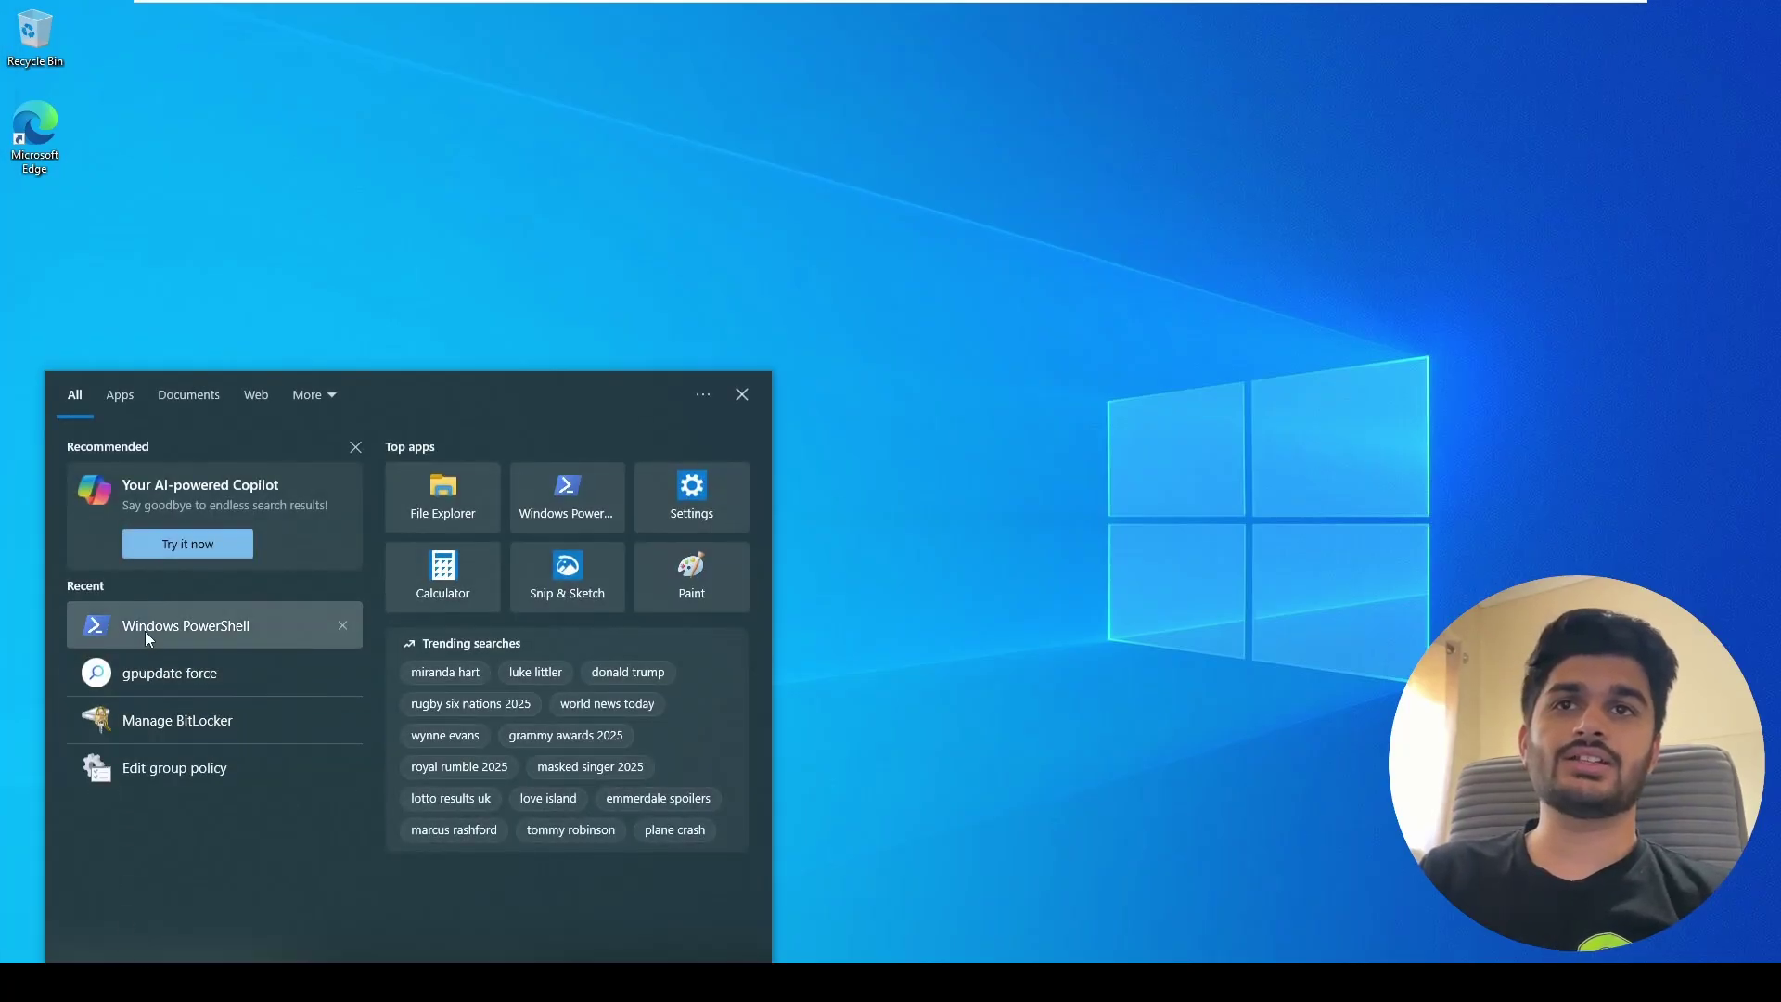
right_click(145, 630)
click(199, 660)
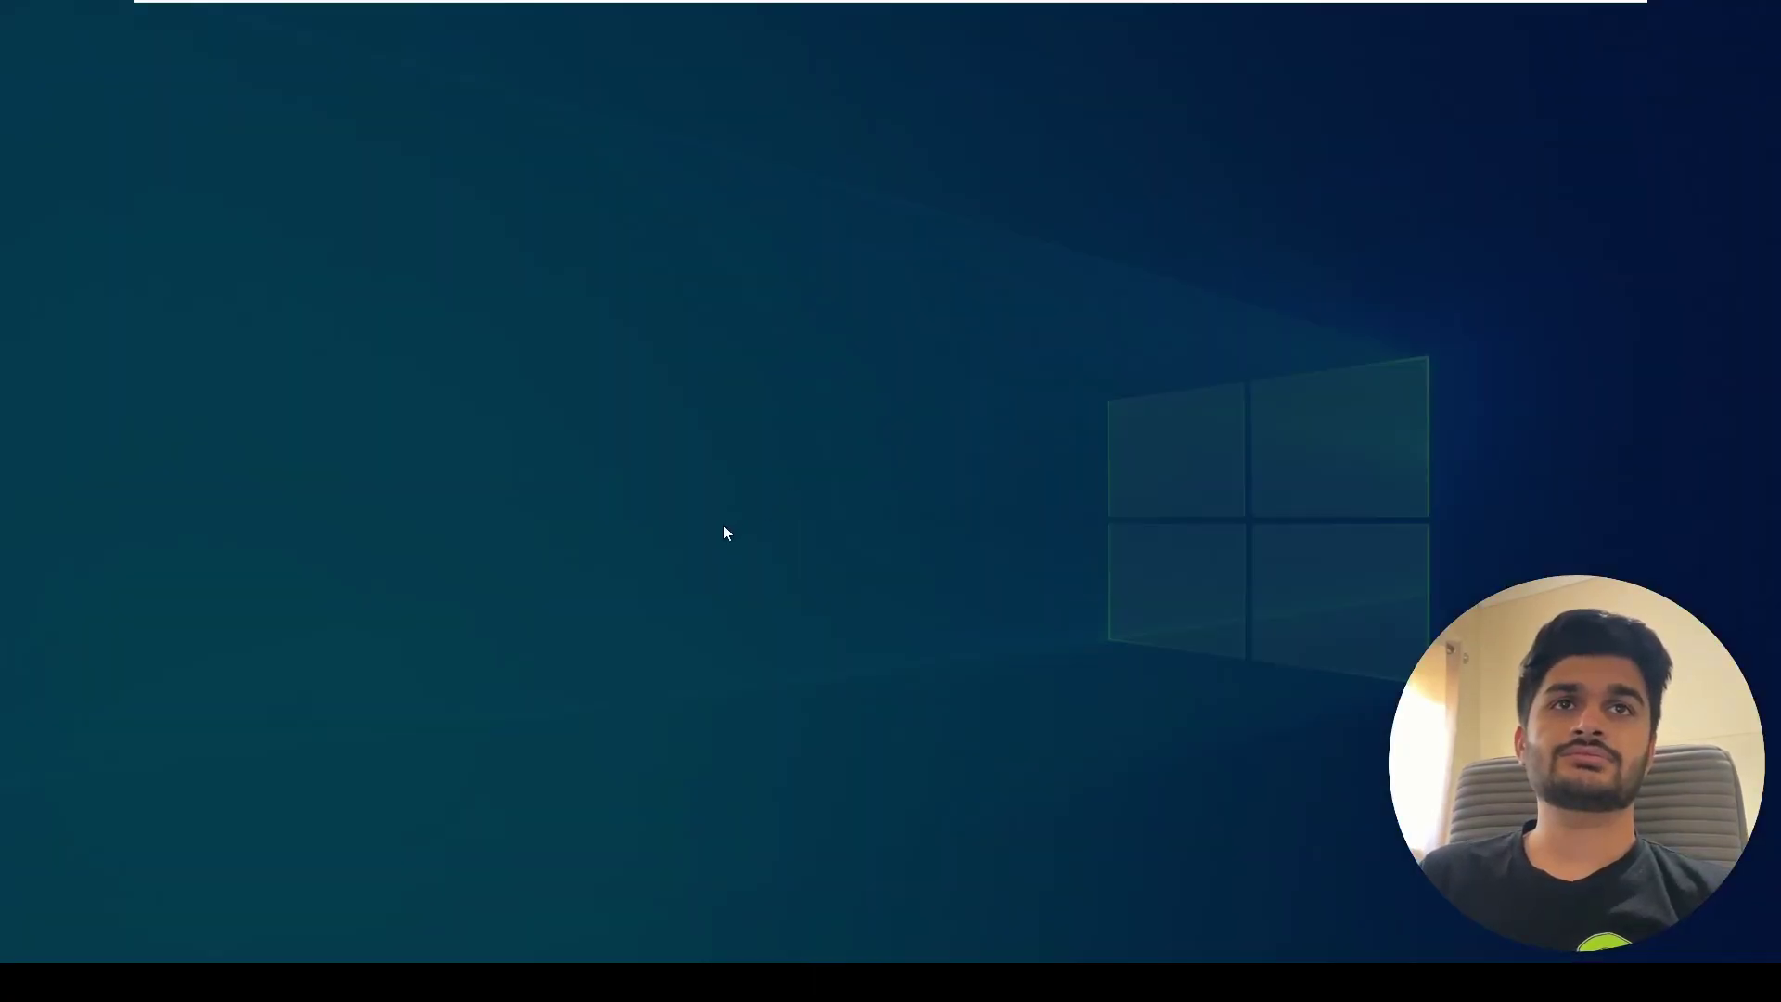
click(753, 612)
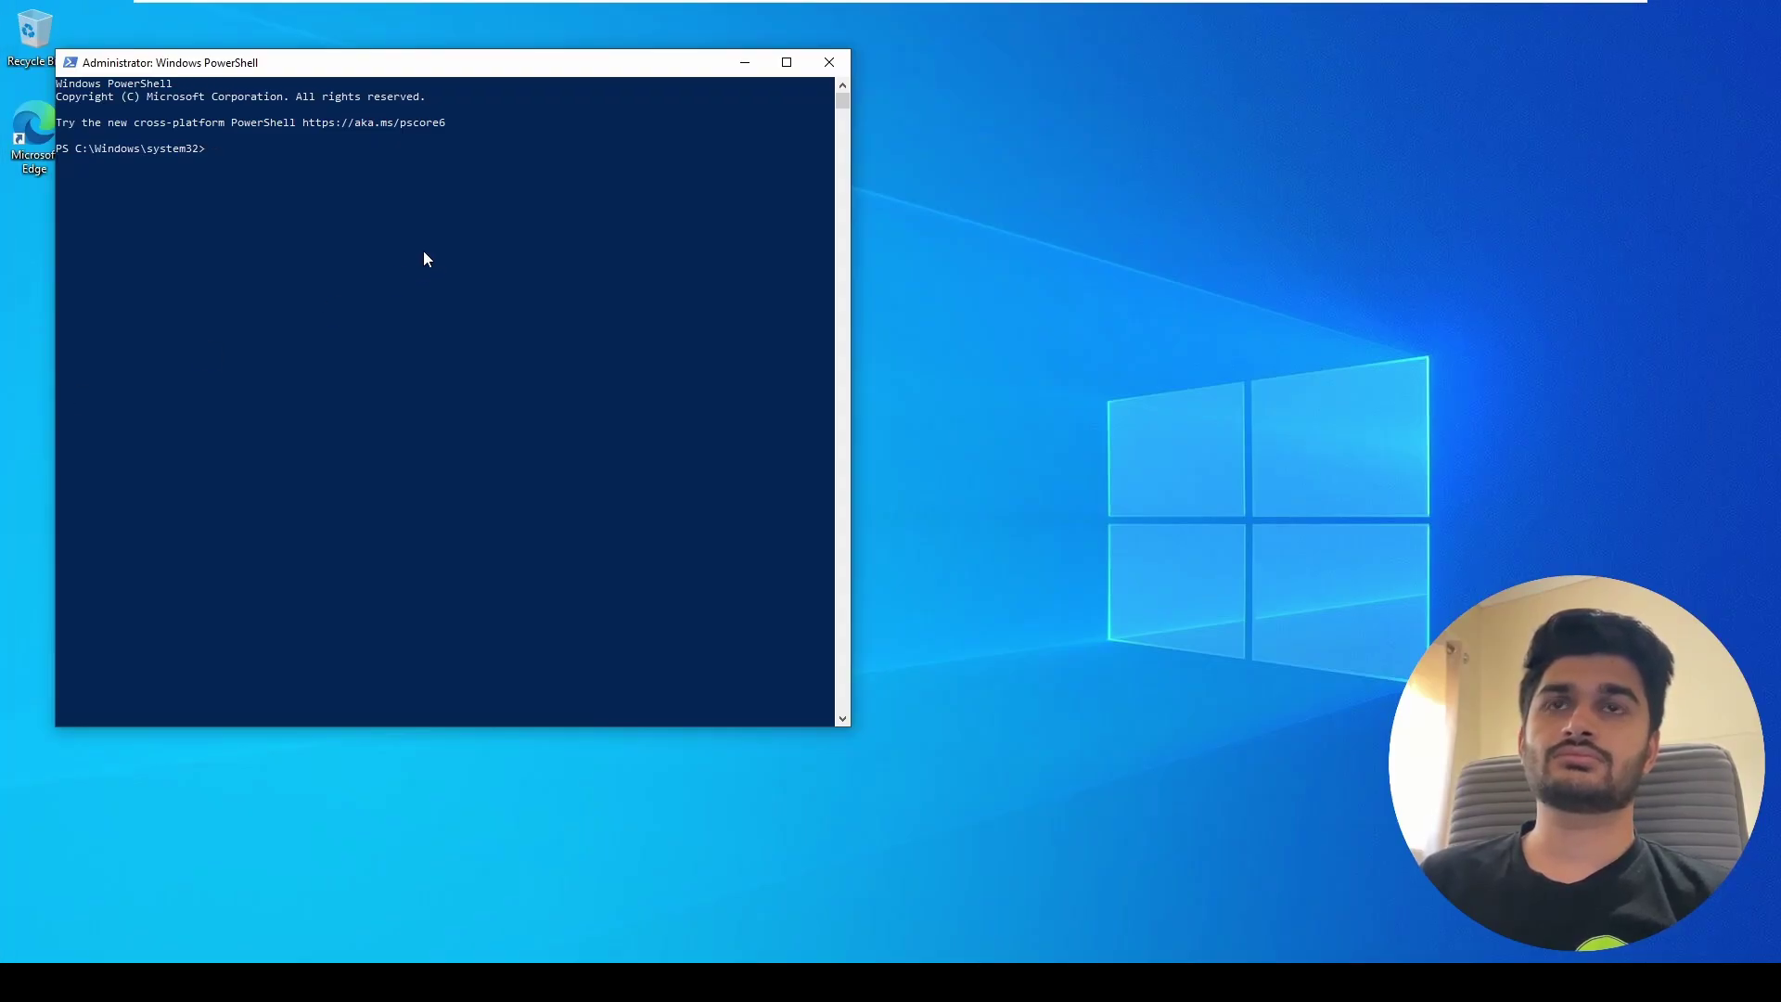
text(New-NetFirewallRule -DisplayName "Block RDP" -Direction Inbound -LocalPort 3389 -Protocol TCP -Action Block)
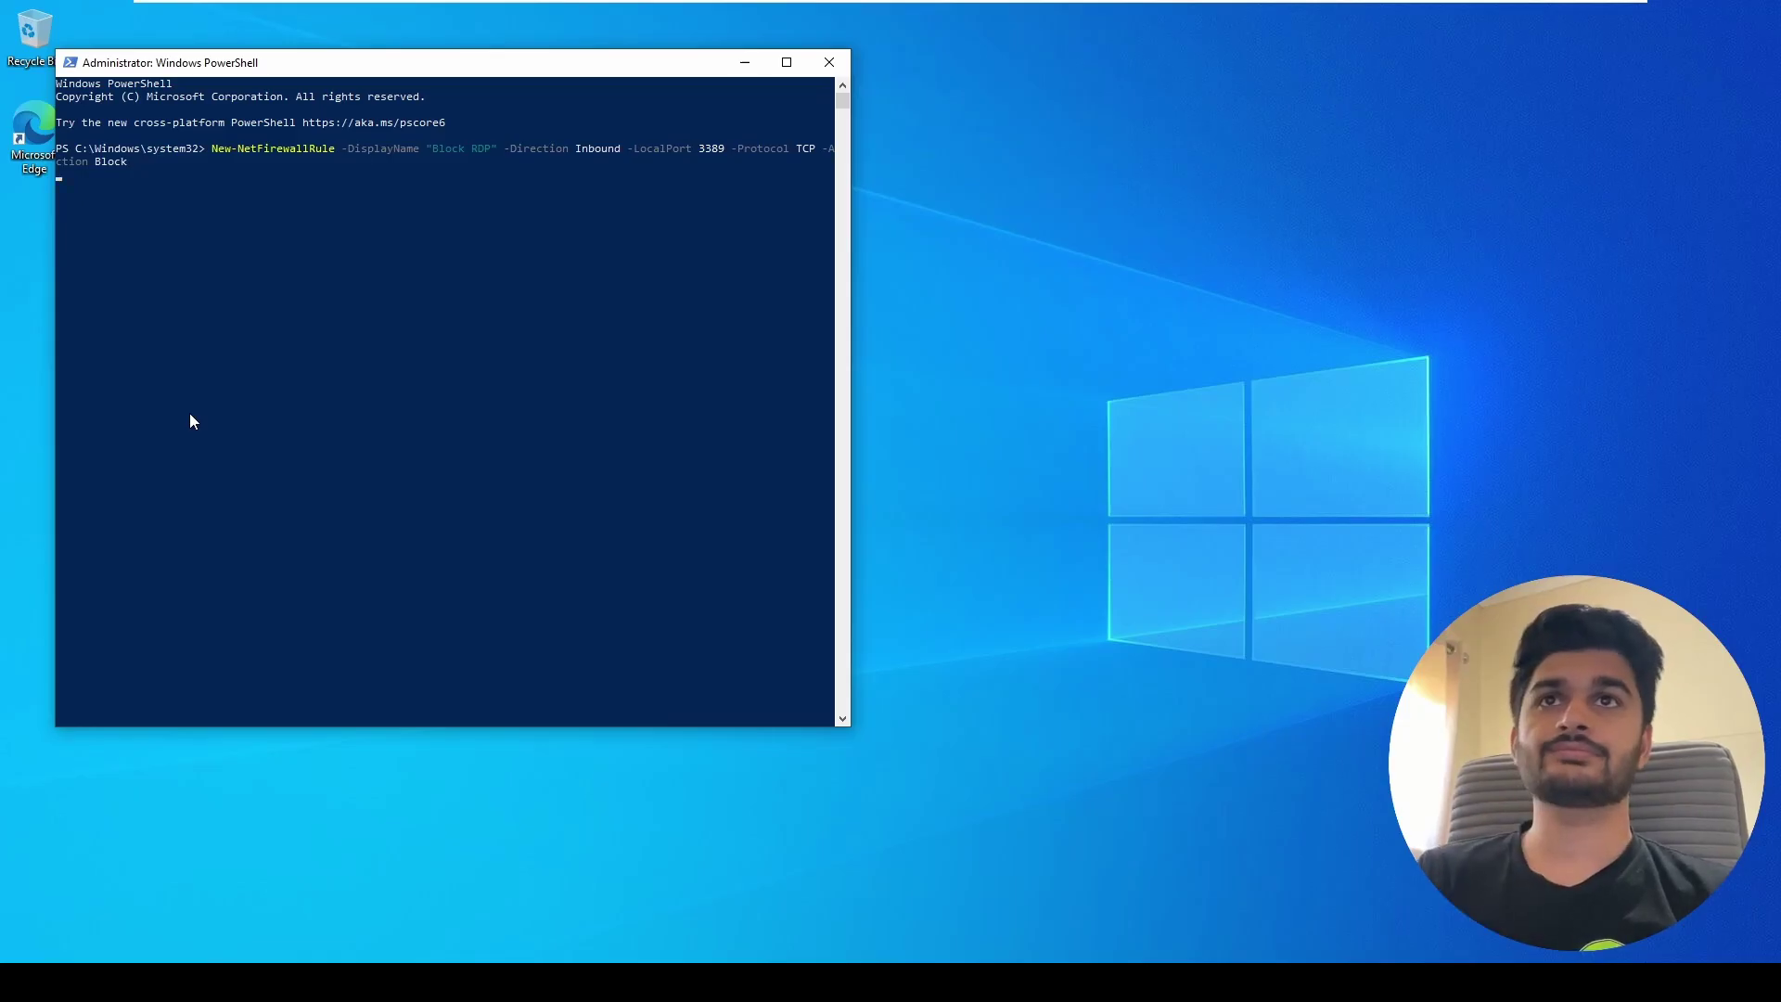
key(Return)
click(319, 461)
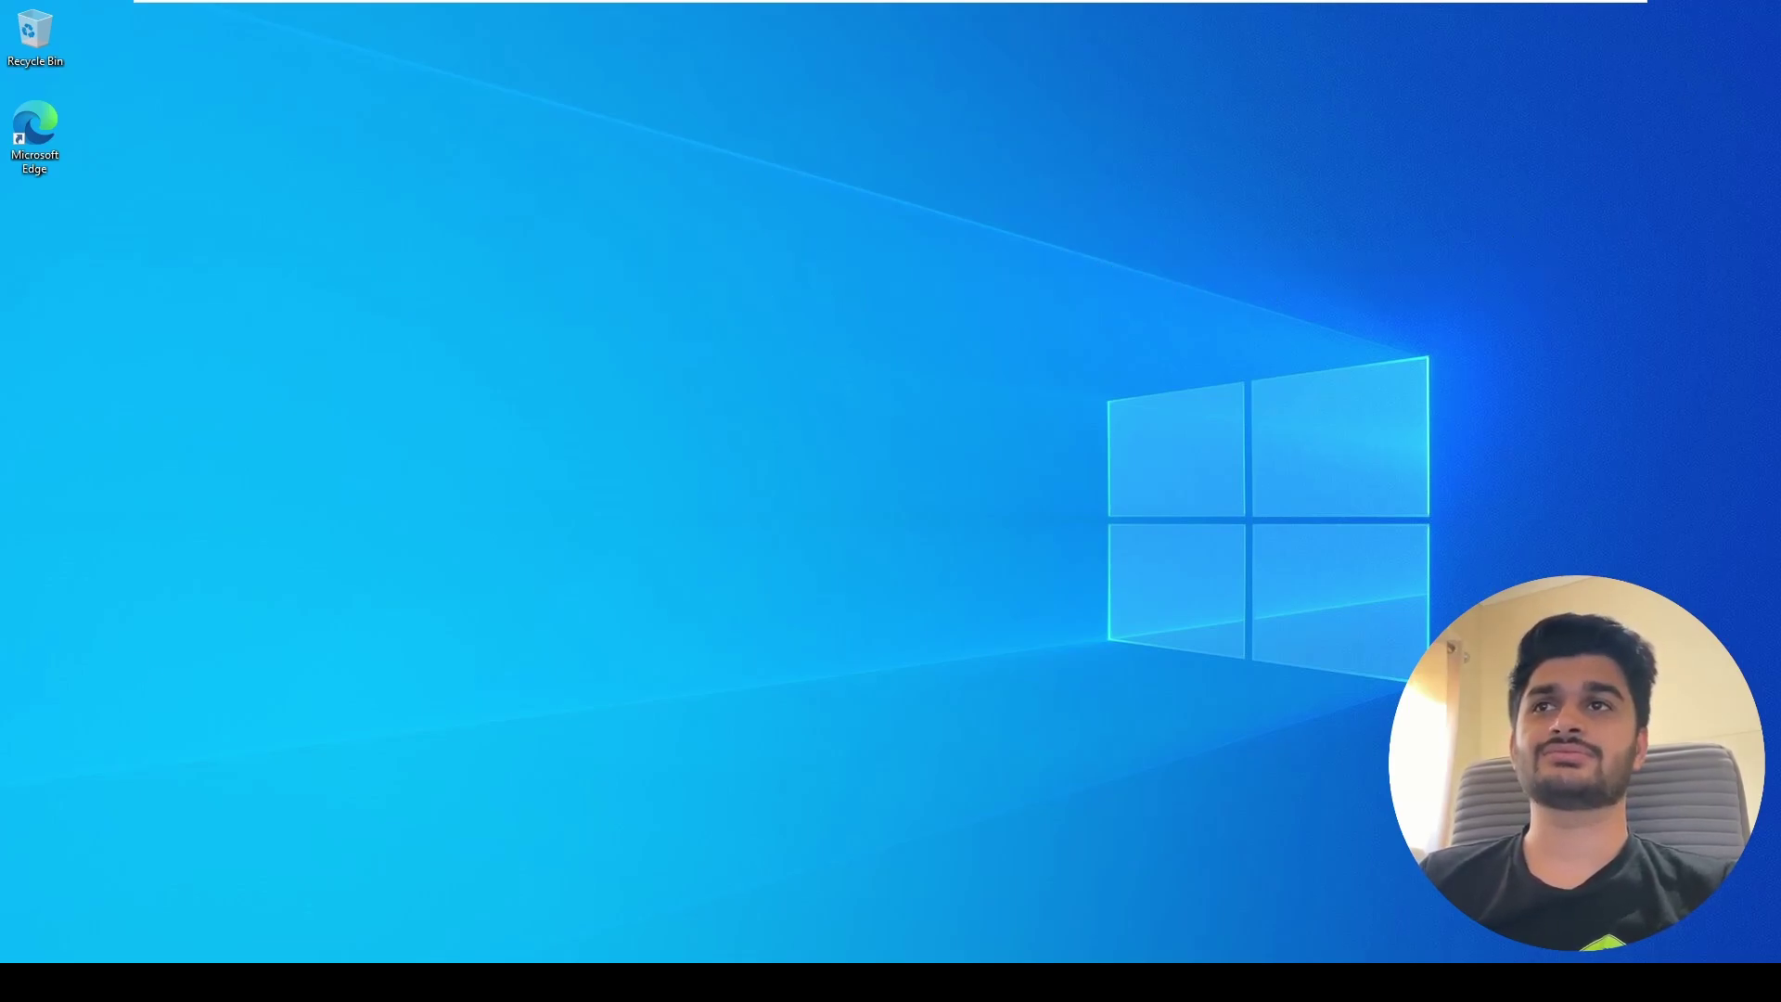
- Reopen the Local Group Policy Editor maximized and go to Password Policy under the computer's Windows Settings, Security Settings, Account Policies
click(168, 981)
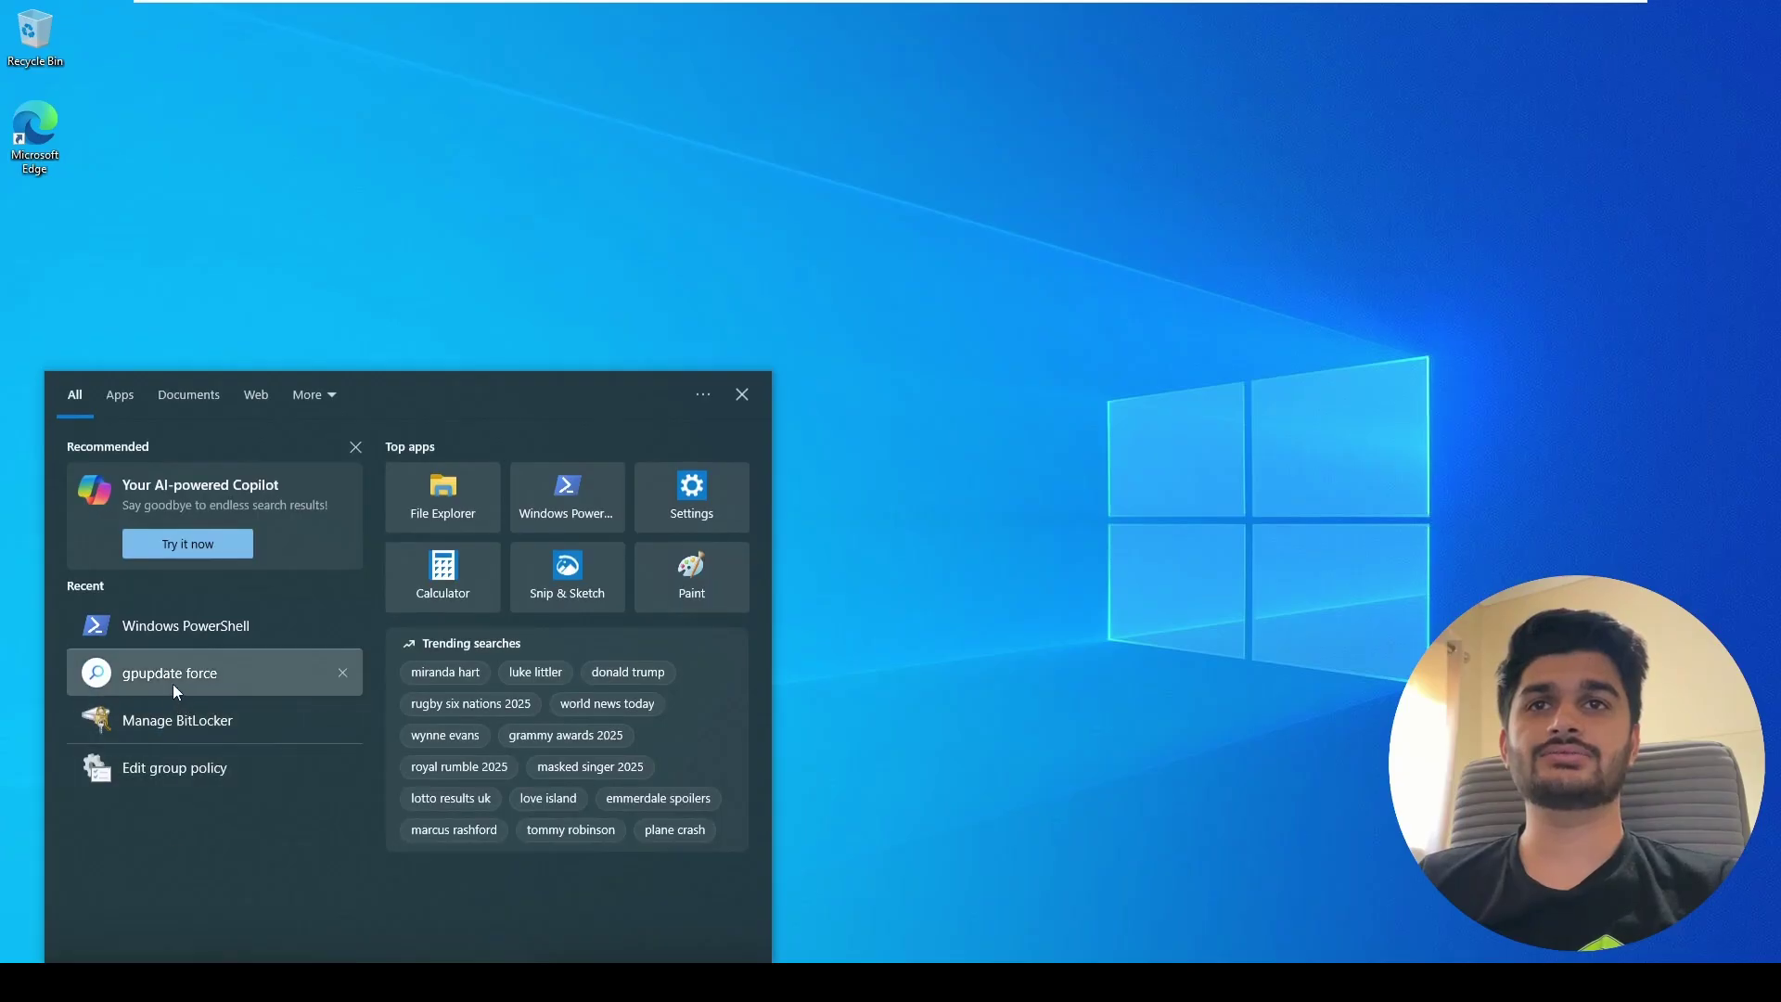
click(178, 775)
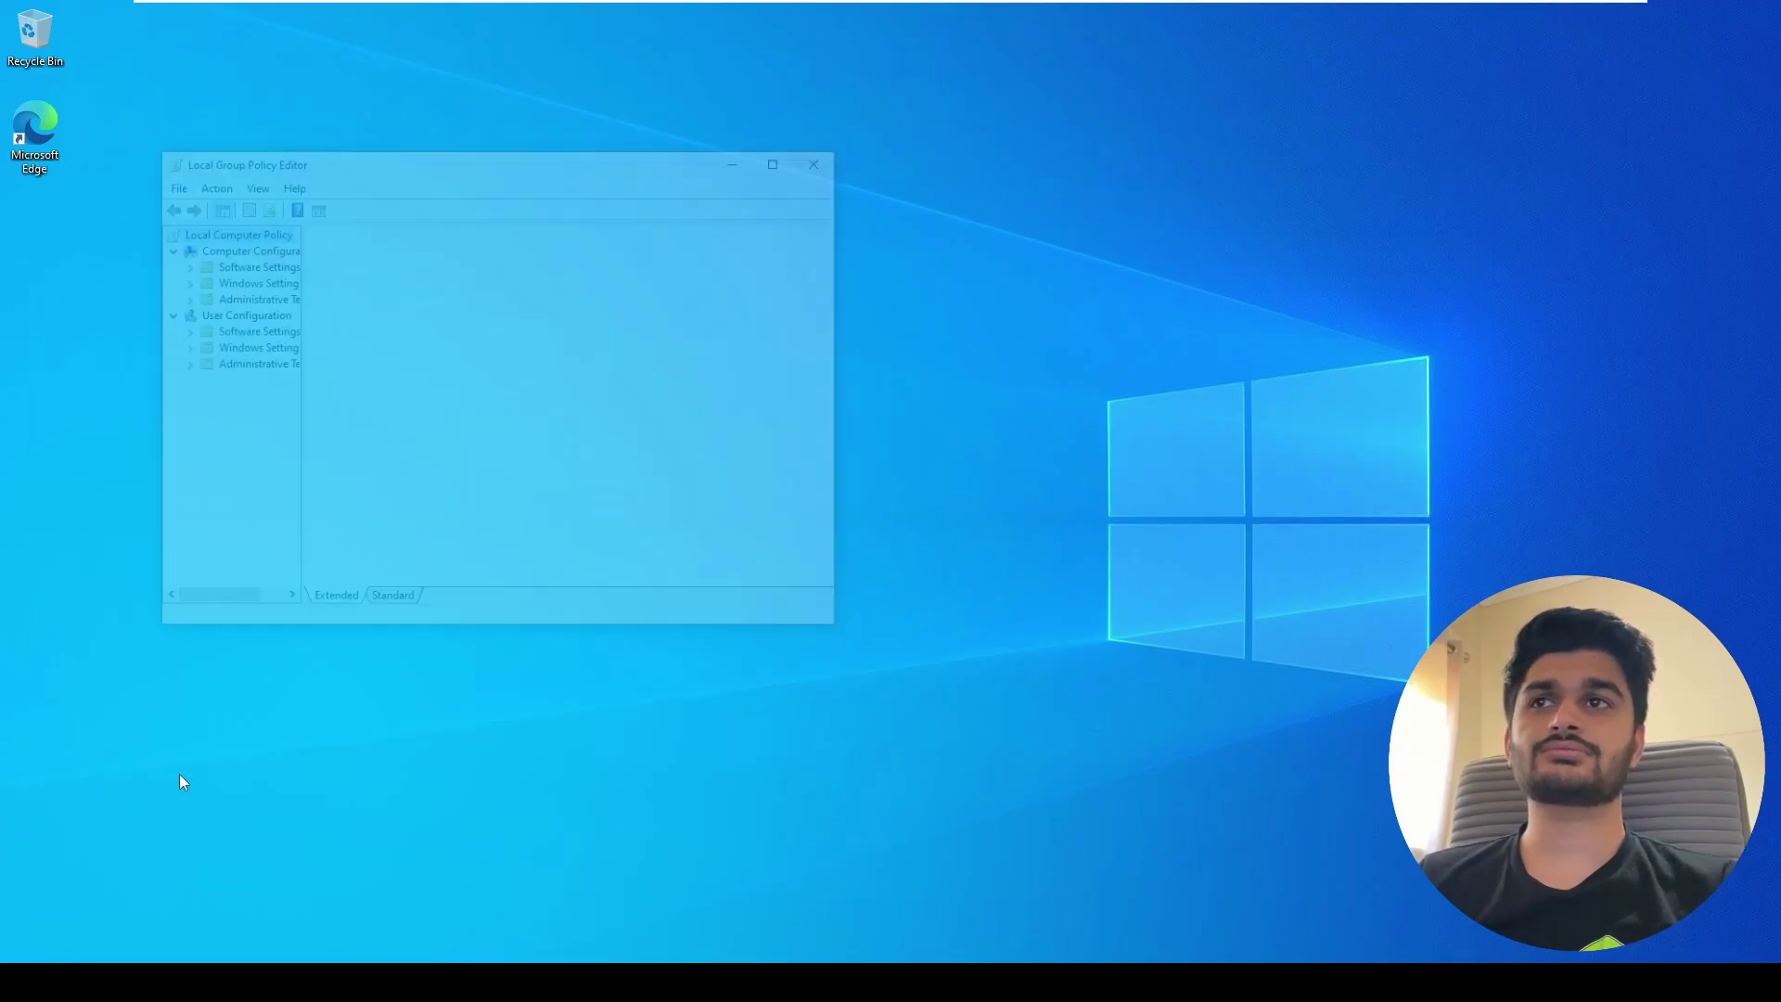
click(784, 157)
drag(146, 241, 260, 270)
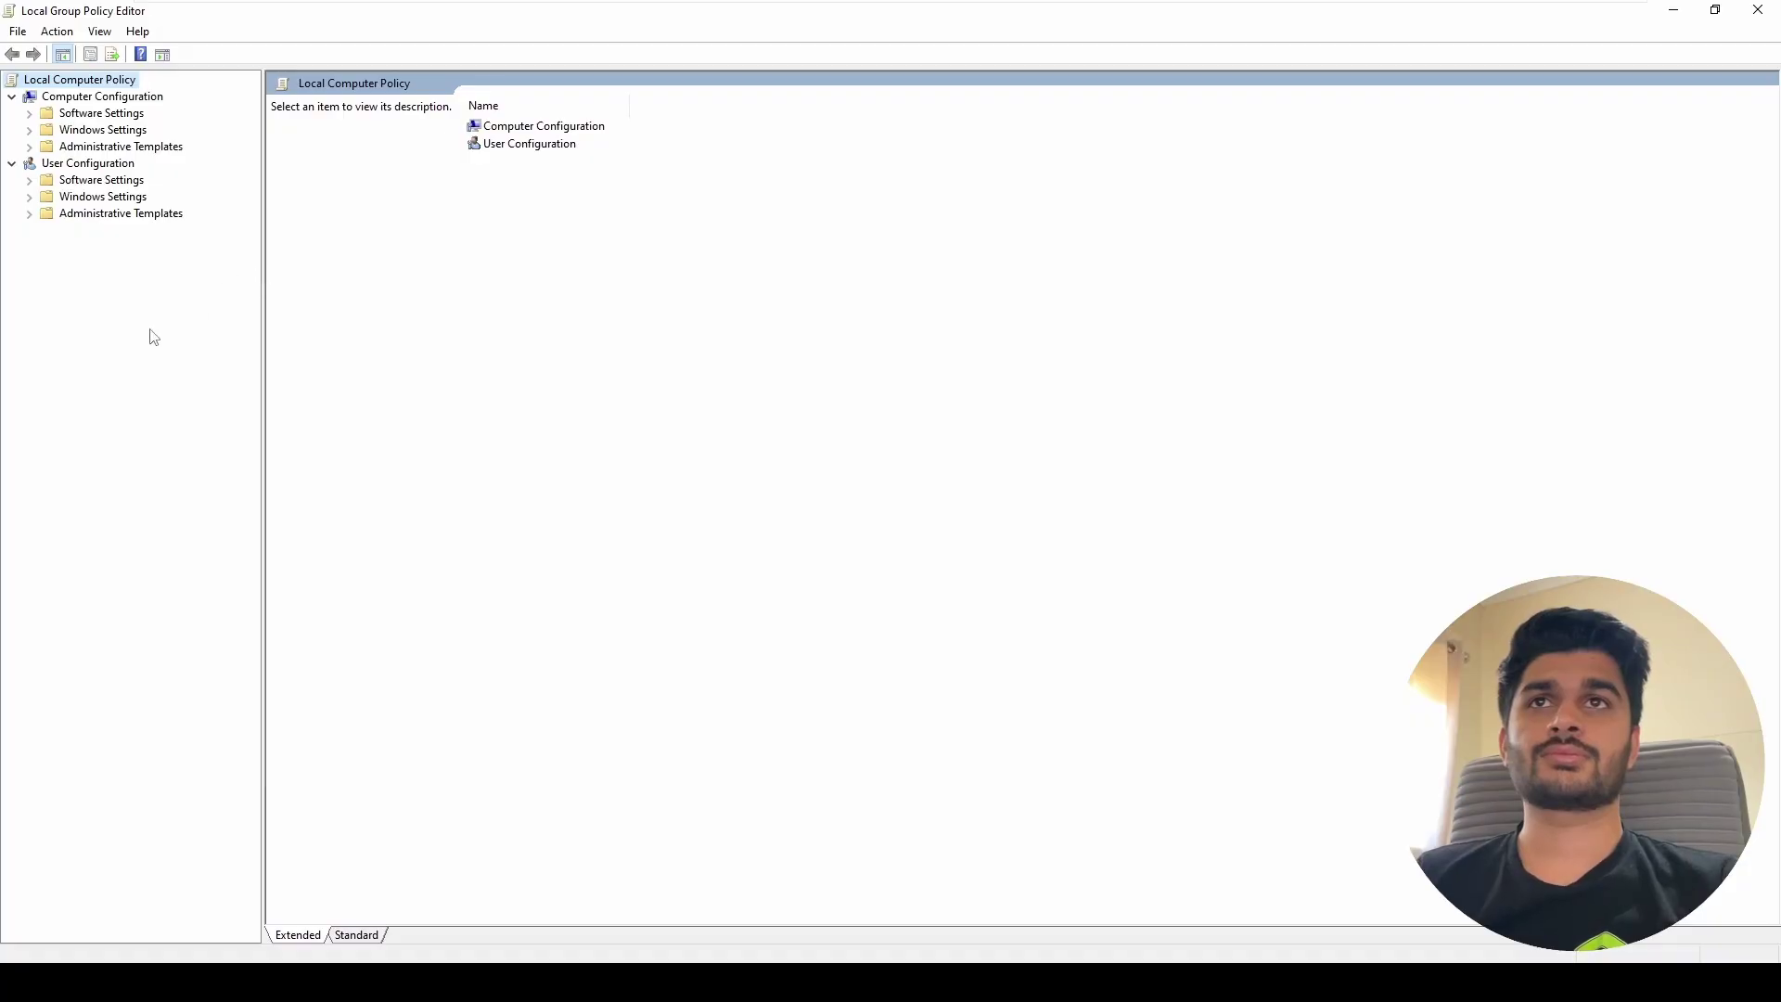
click(84, 131)
double_click(85, 132)
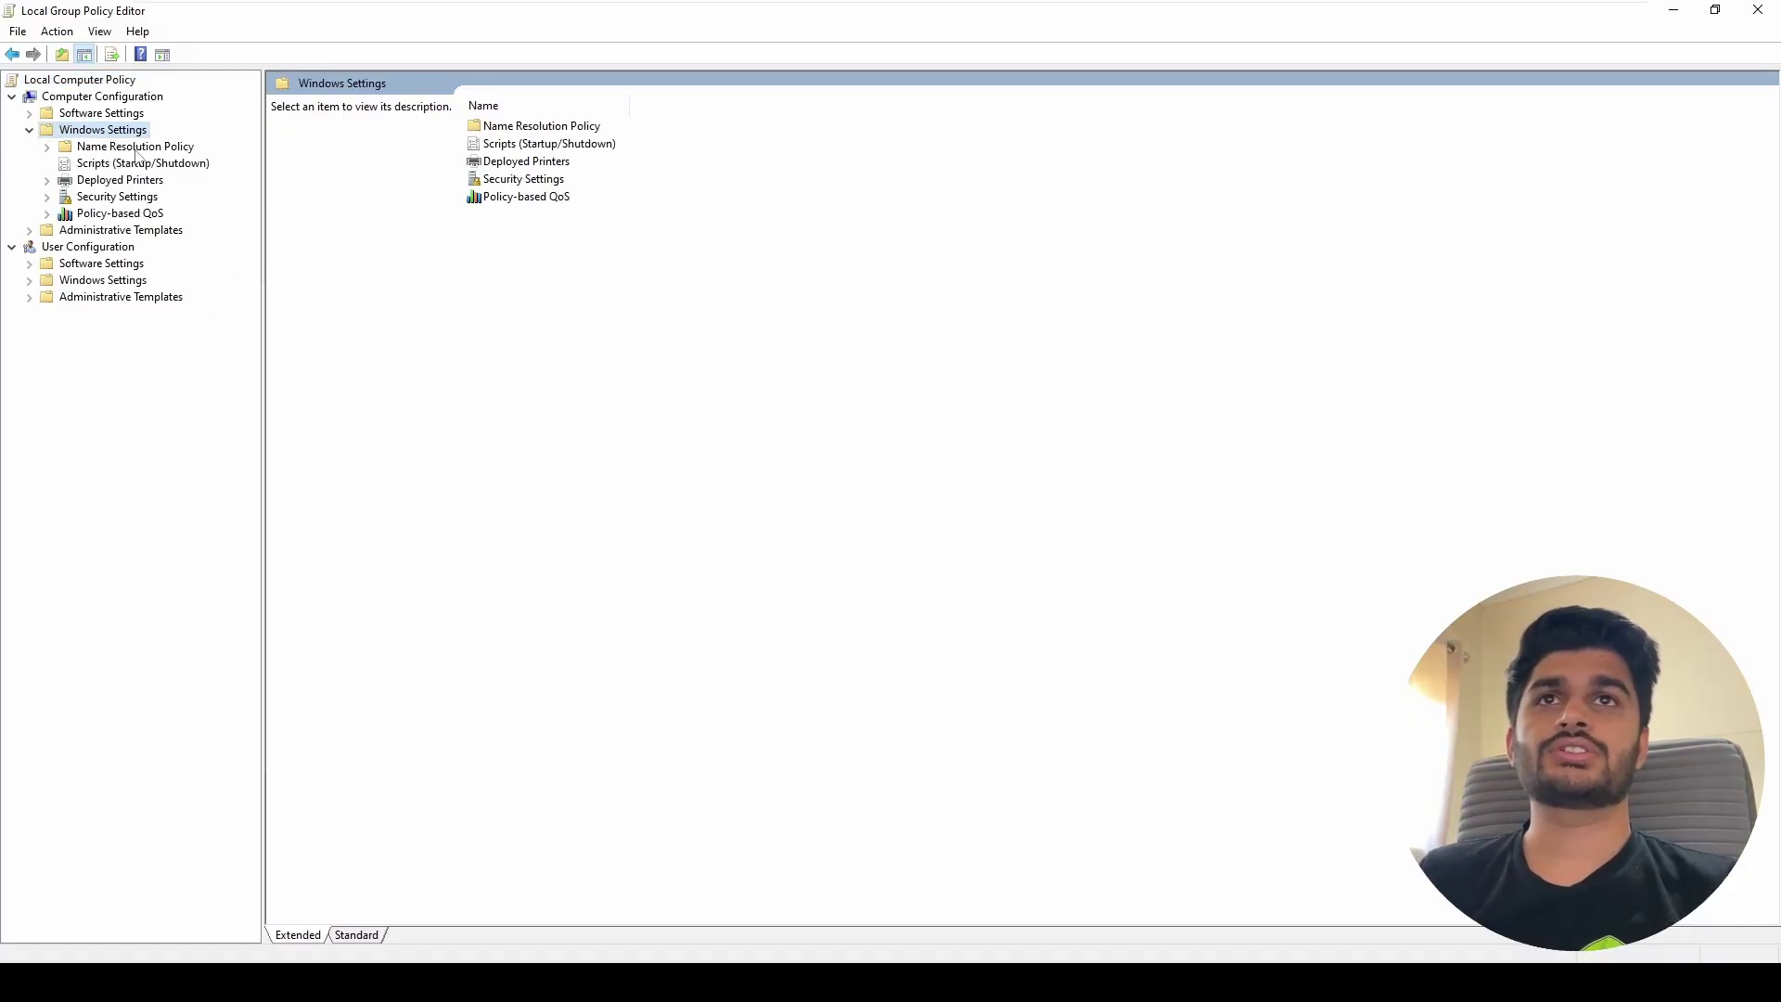
double_click(522, 182)
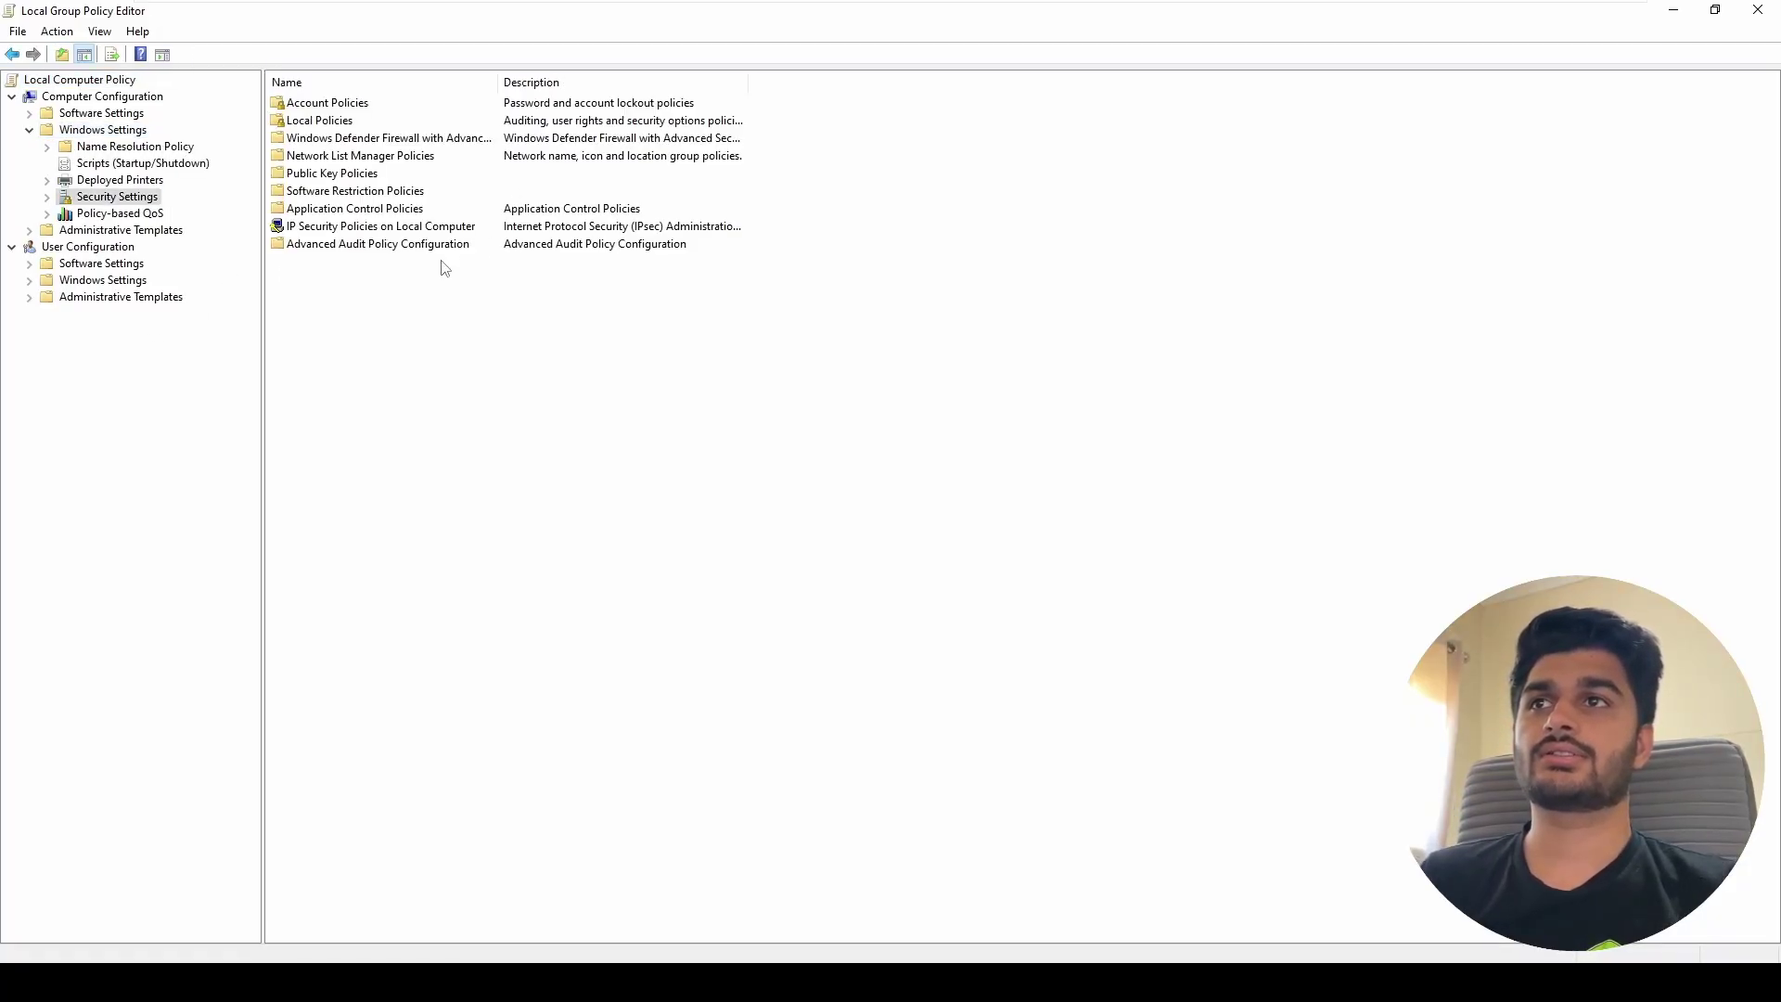
click(345, 106)
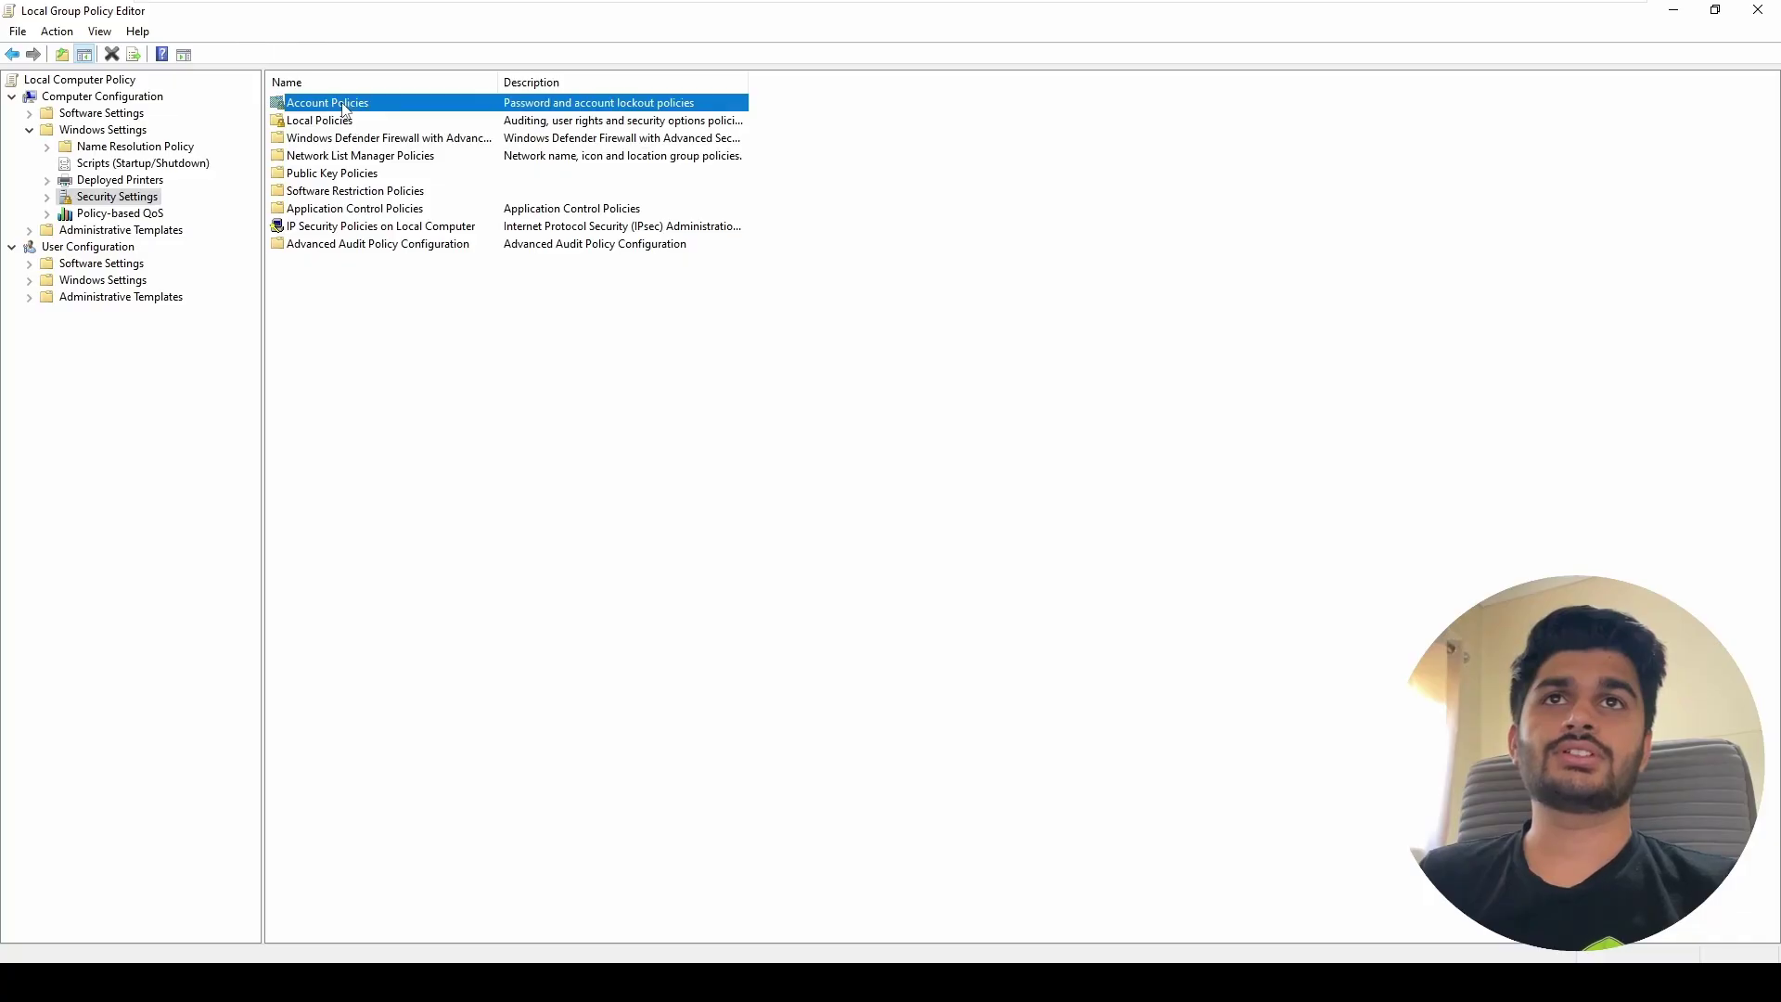
double_click(345, 106)
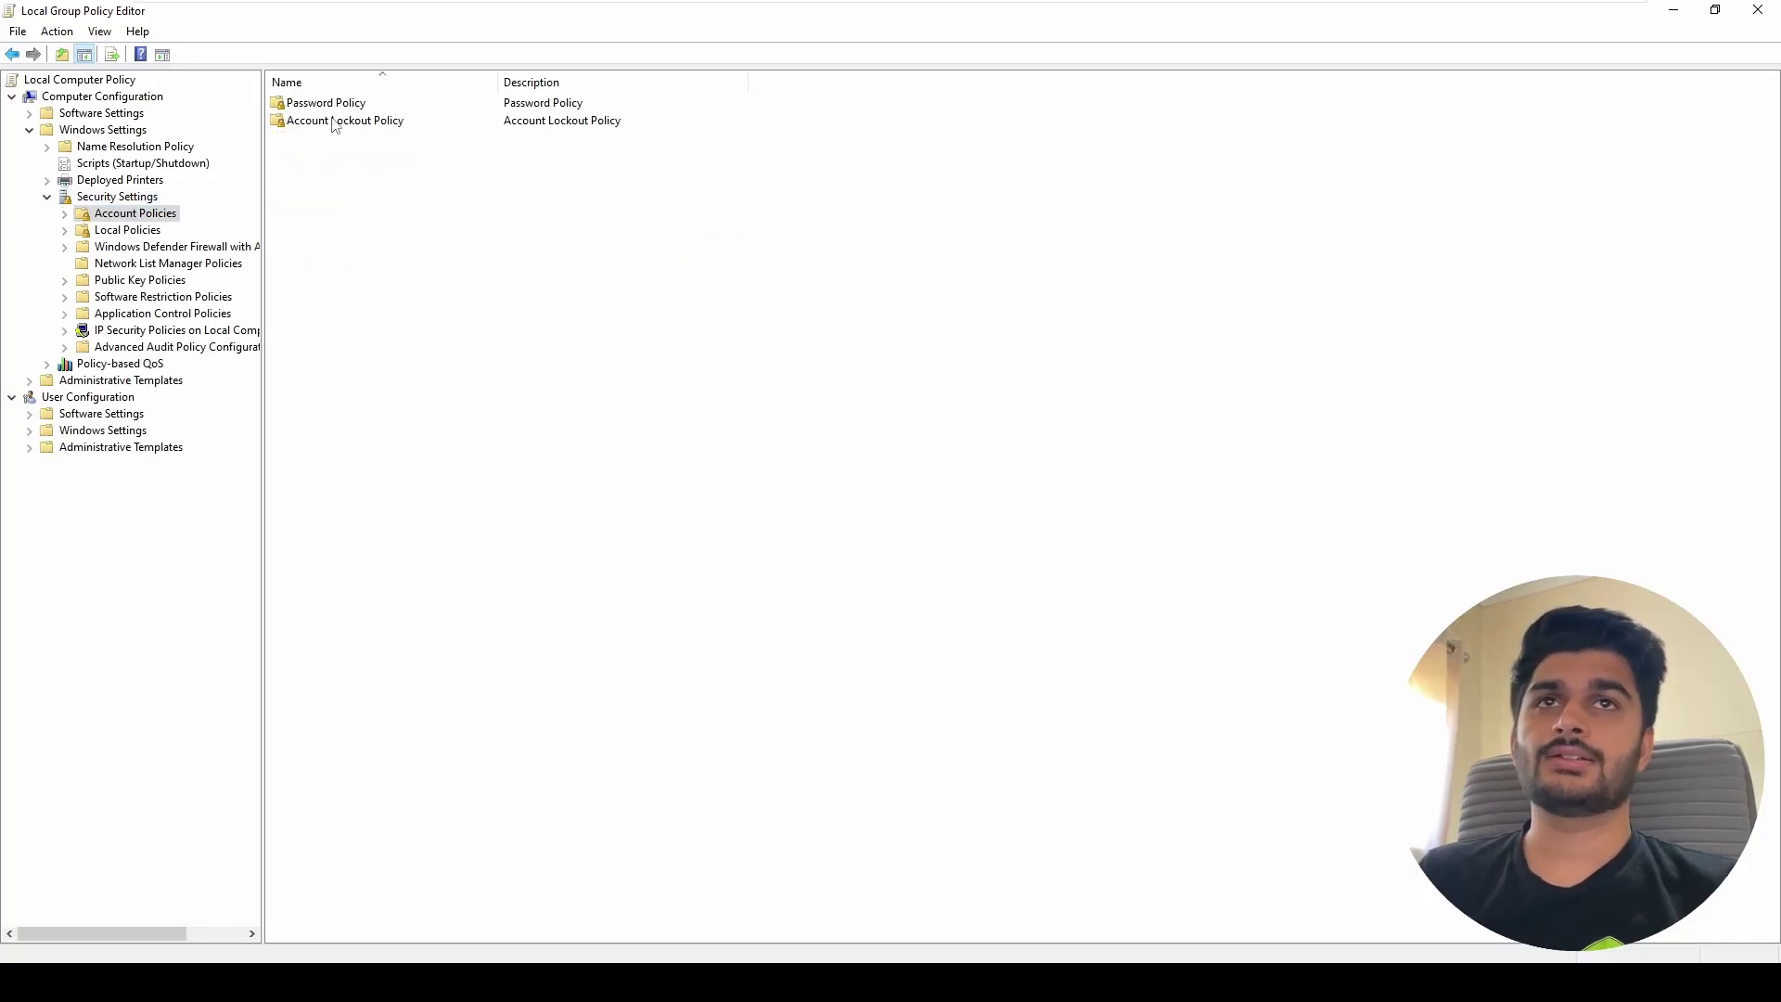
double_click(320, 105)
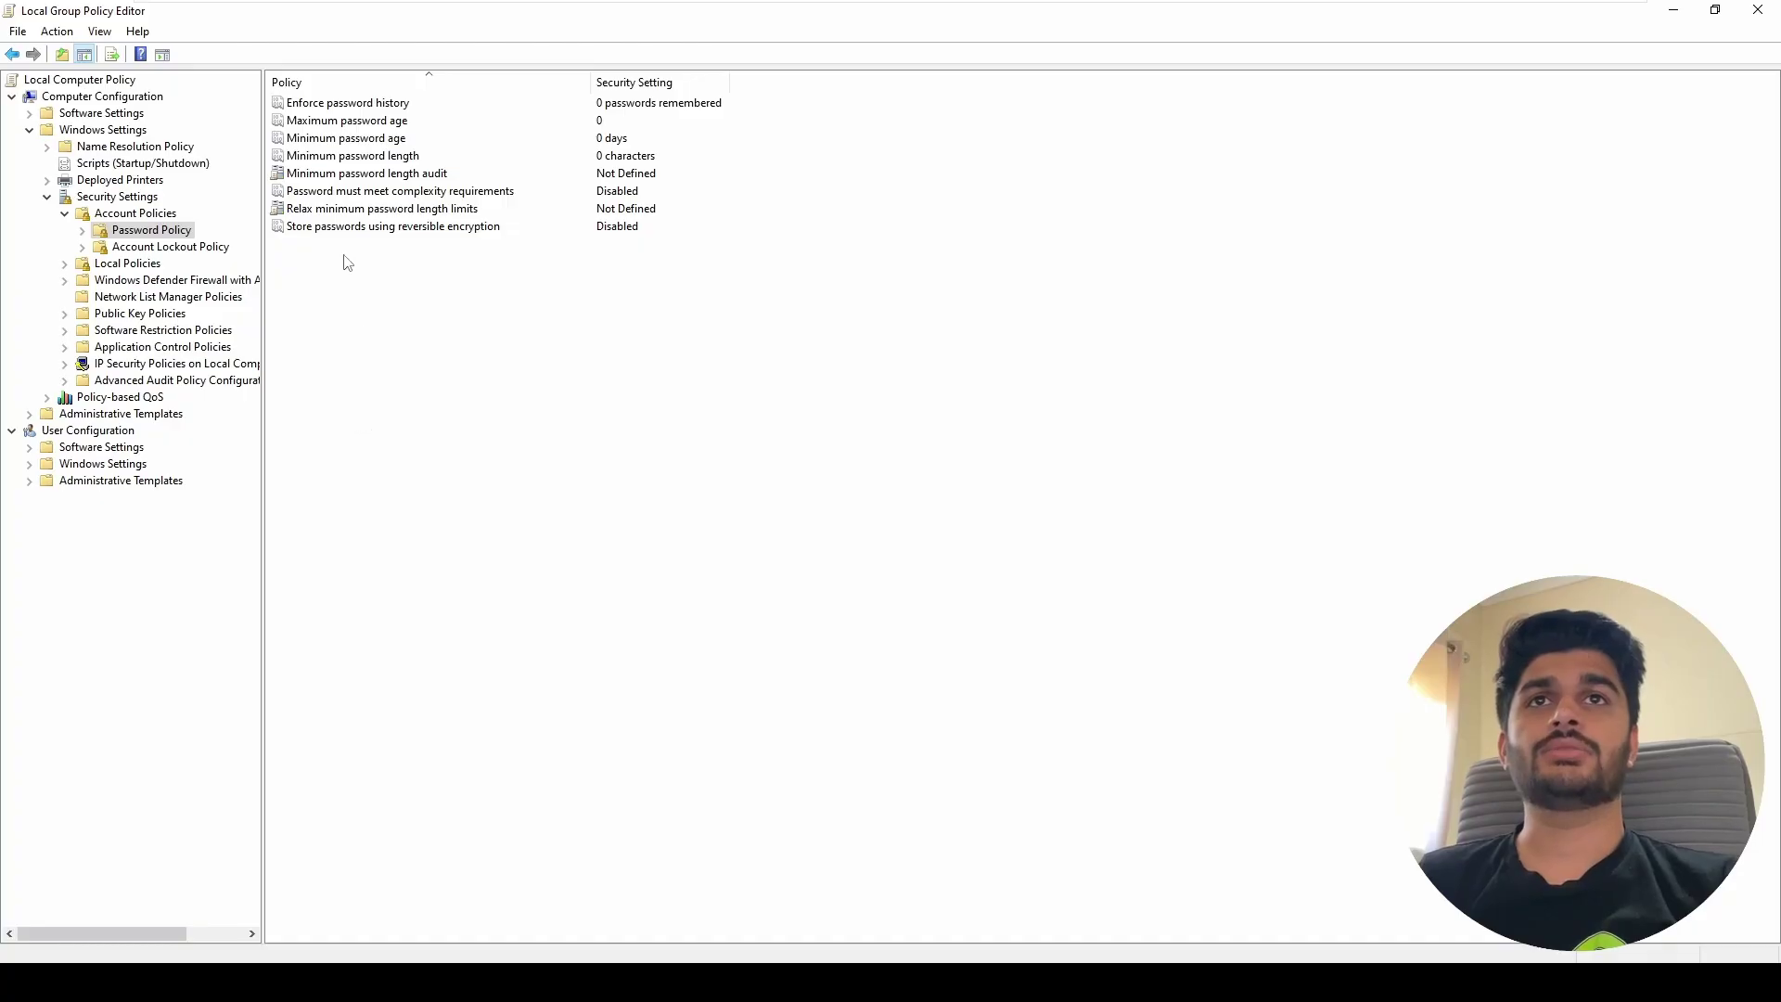
- Enable the policy "Password must meet complexity requirements" and apply the change
click(349, 193)
double_click(349, 194)
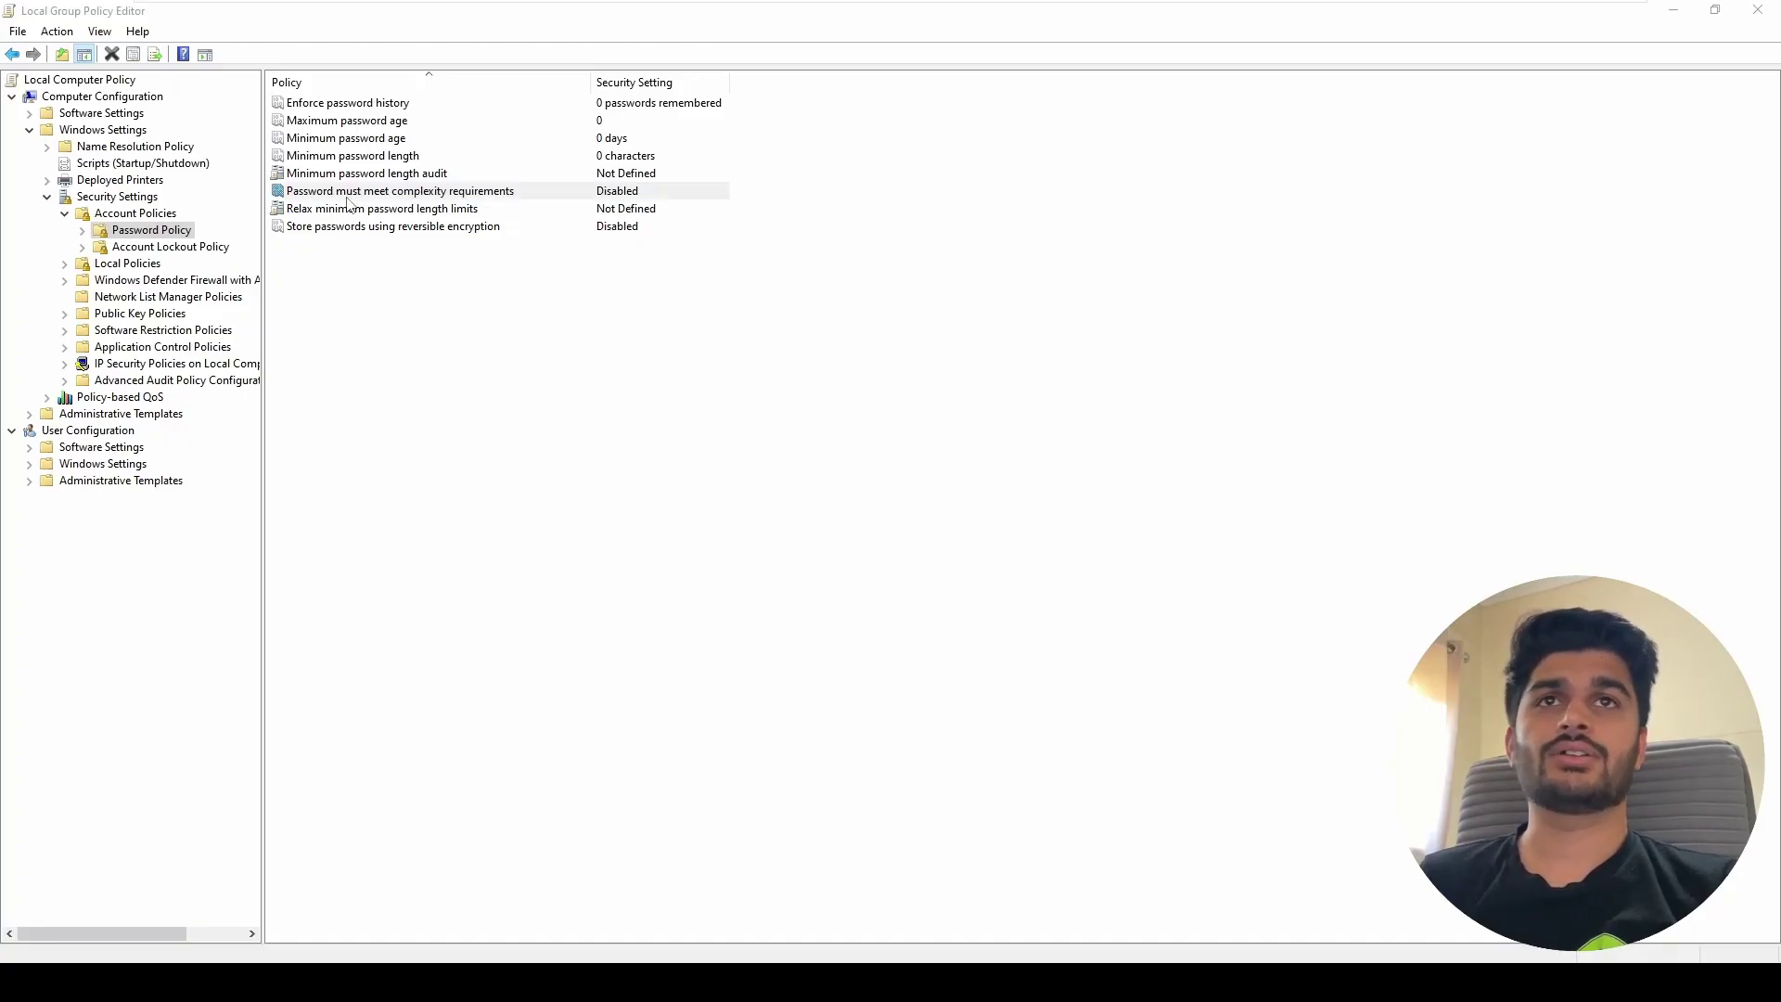
click(775, 382)
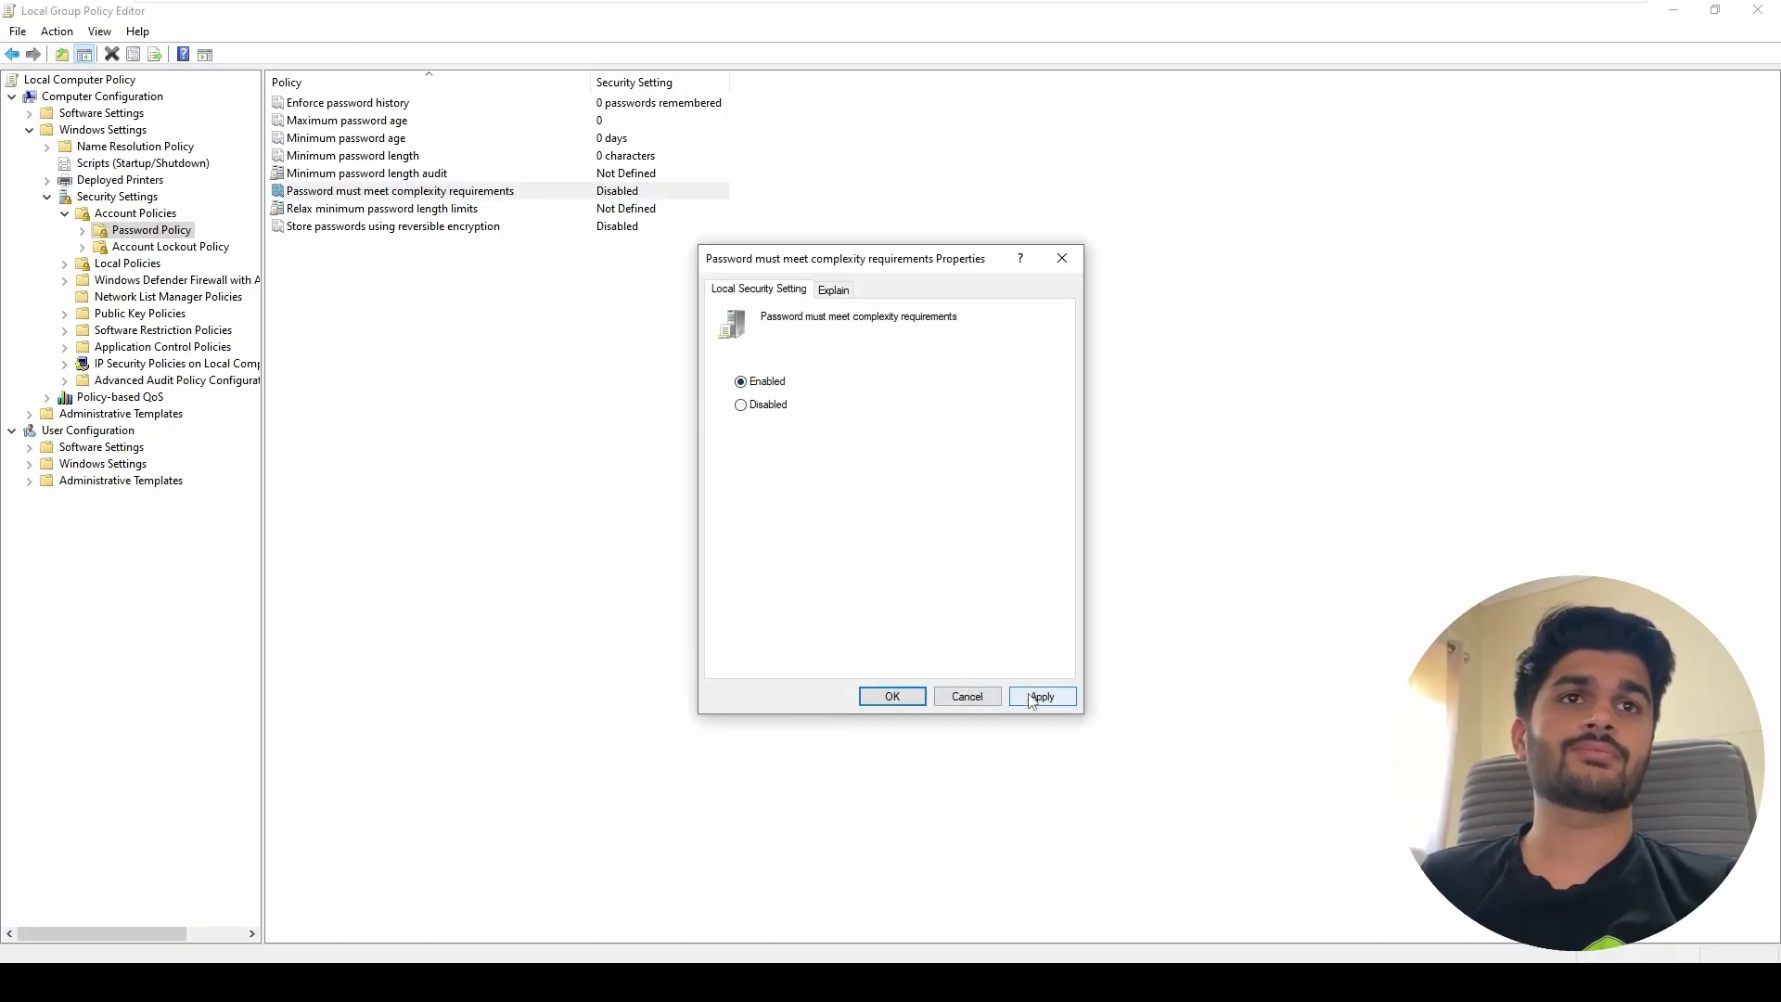
click(1036, 697)
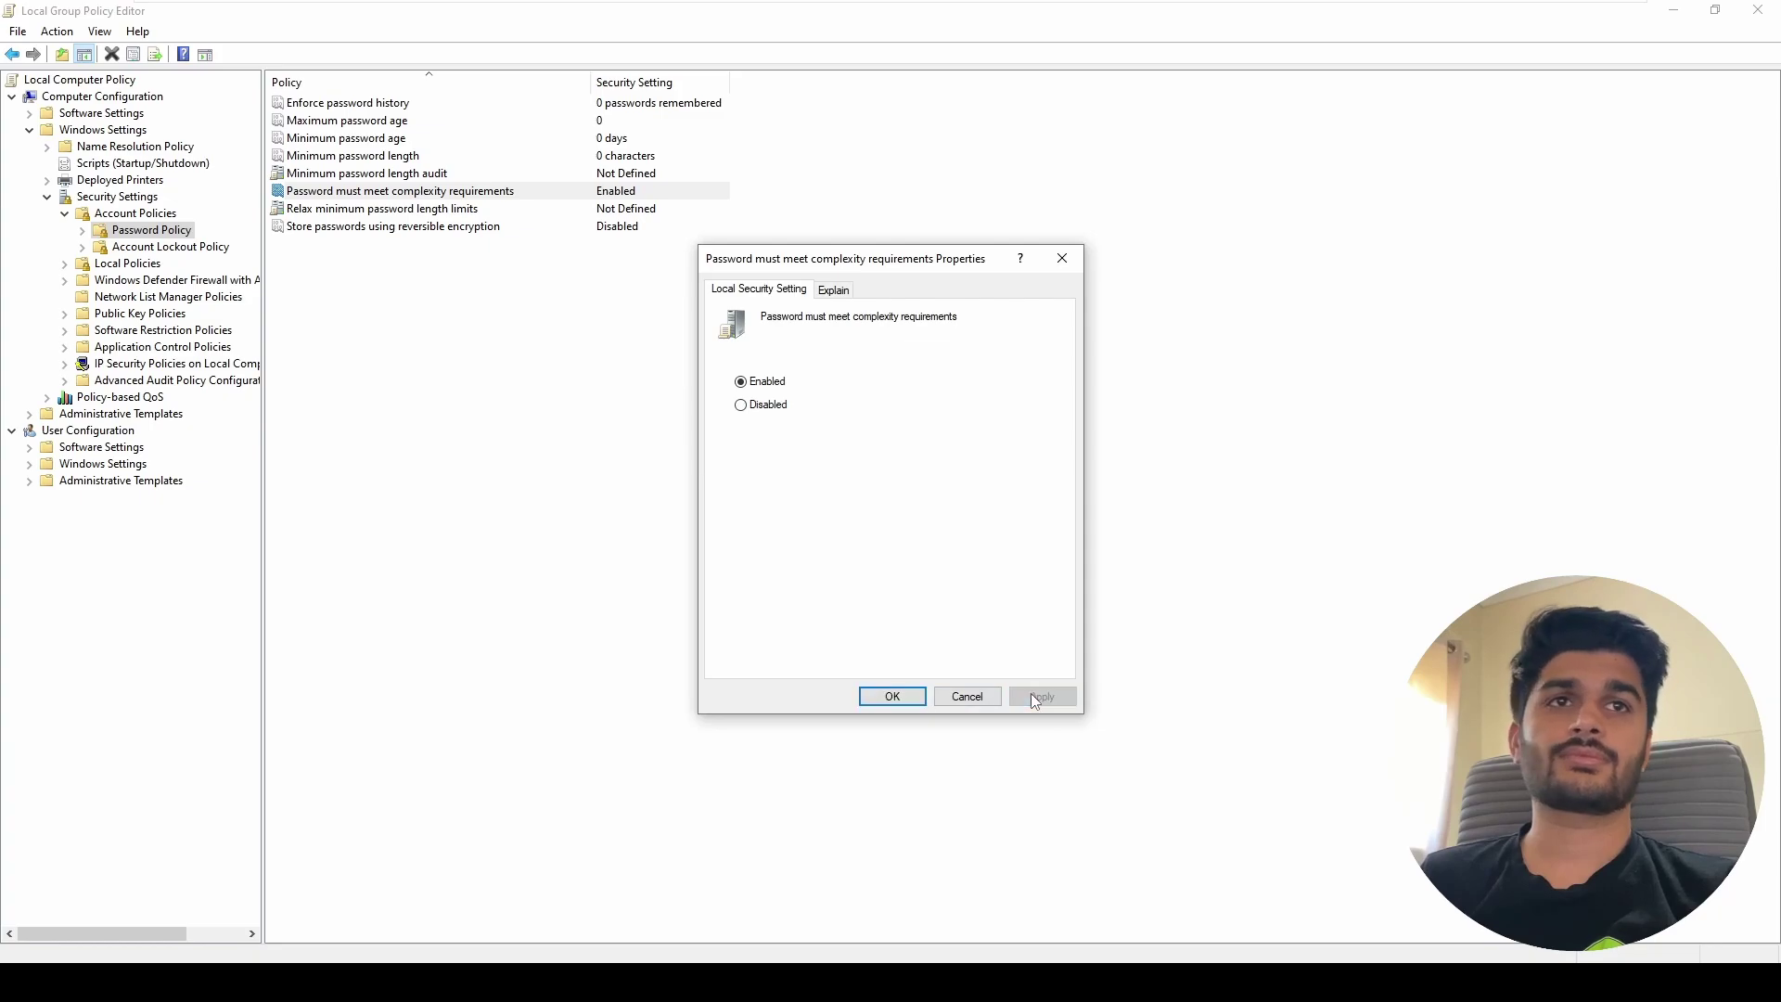
click(876, 696)
- Set the minimum password length policy to 12 characters and apply it
double_click(386, 158)
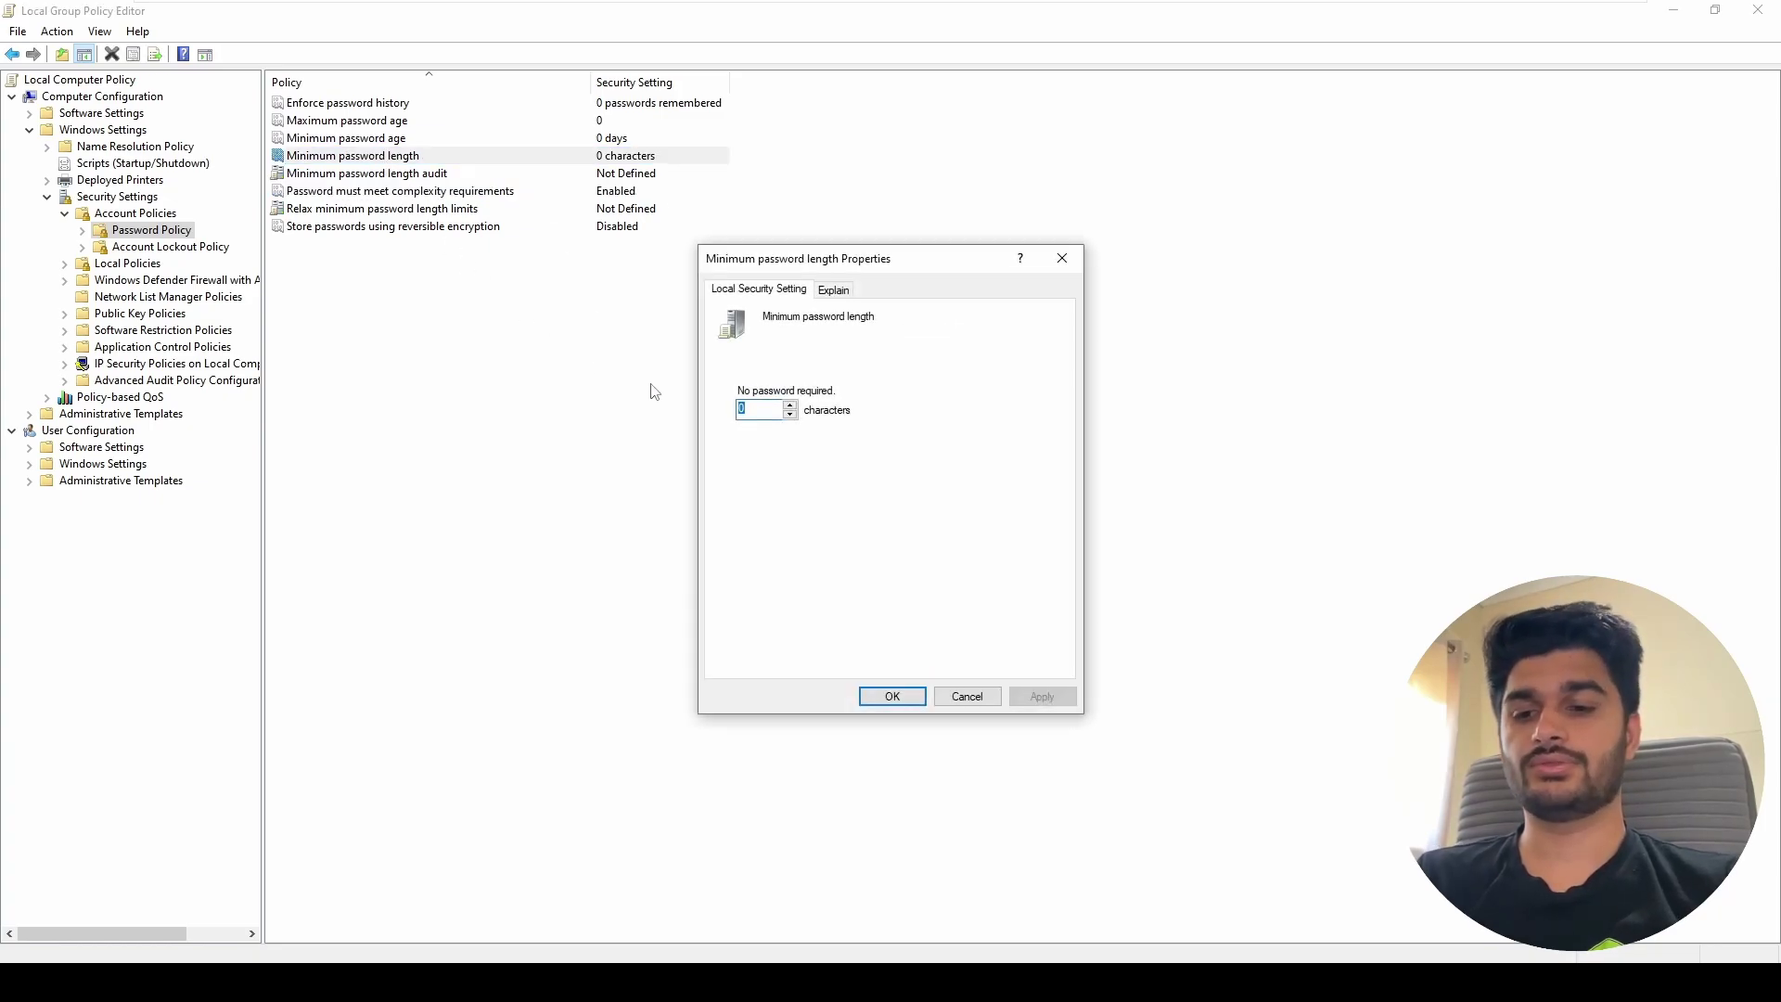
text(12)
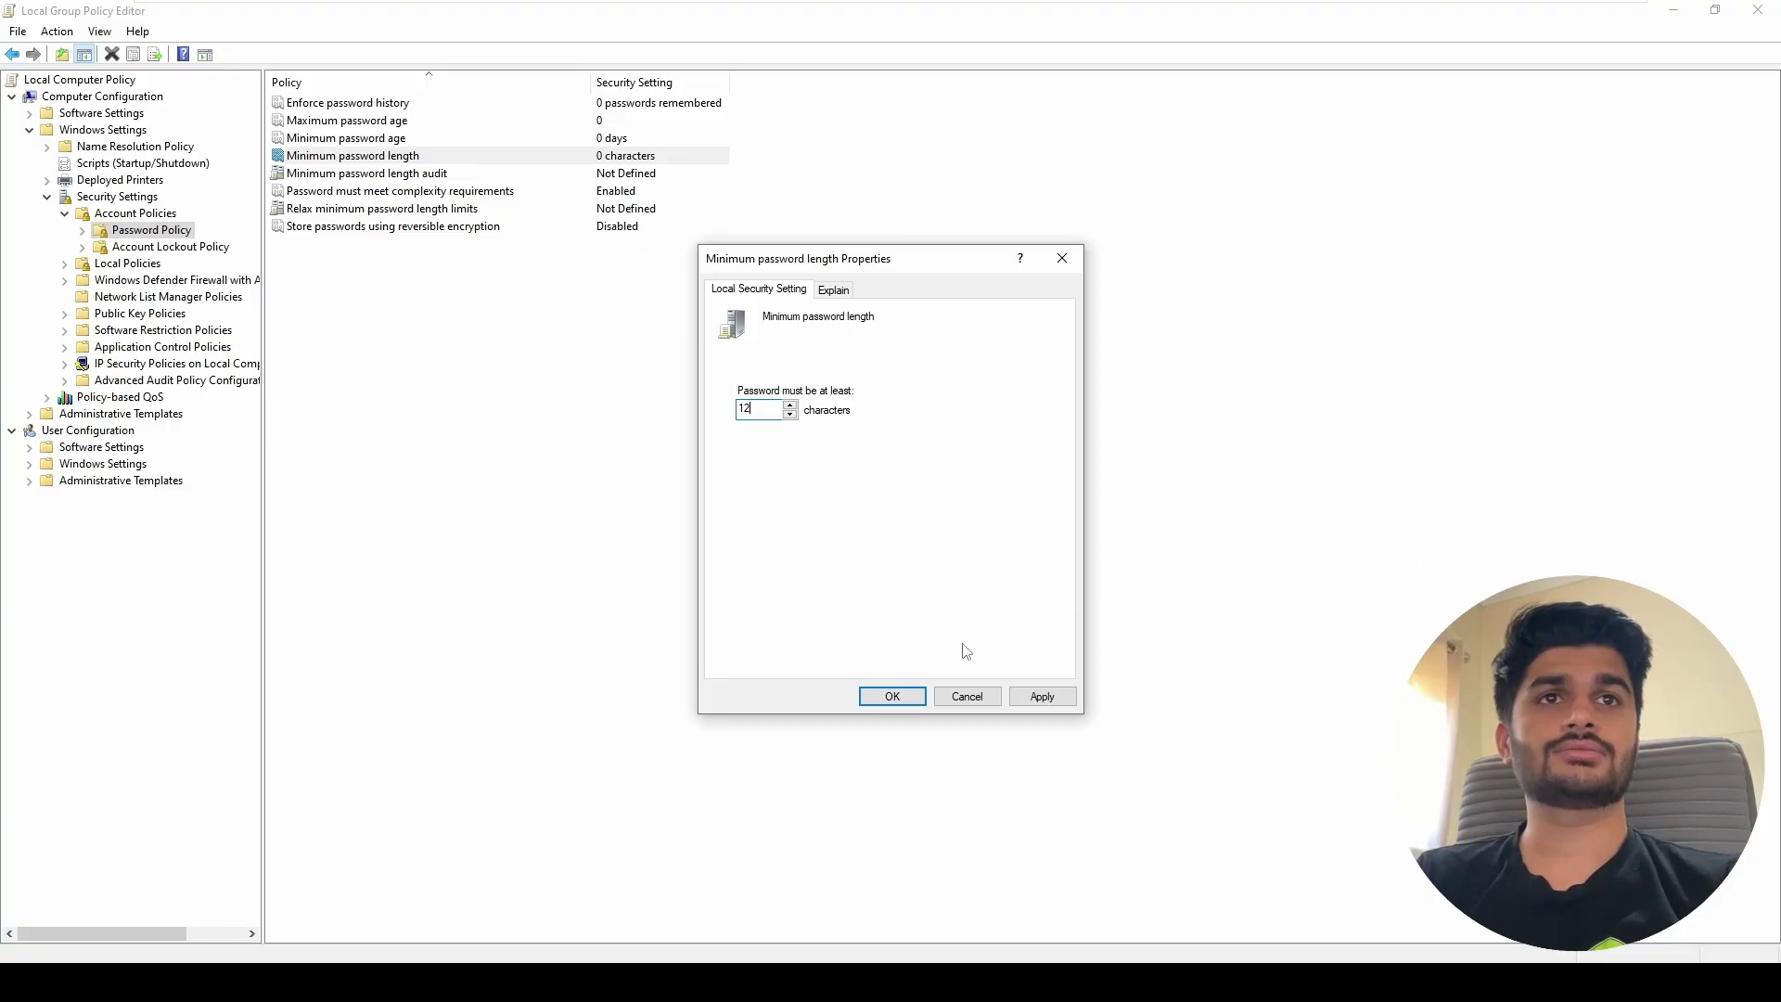
click(1058, 698)
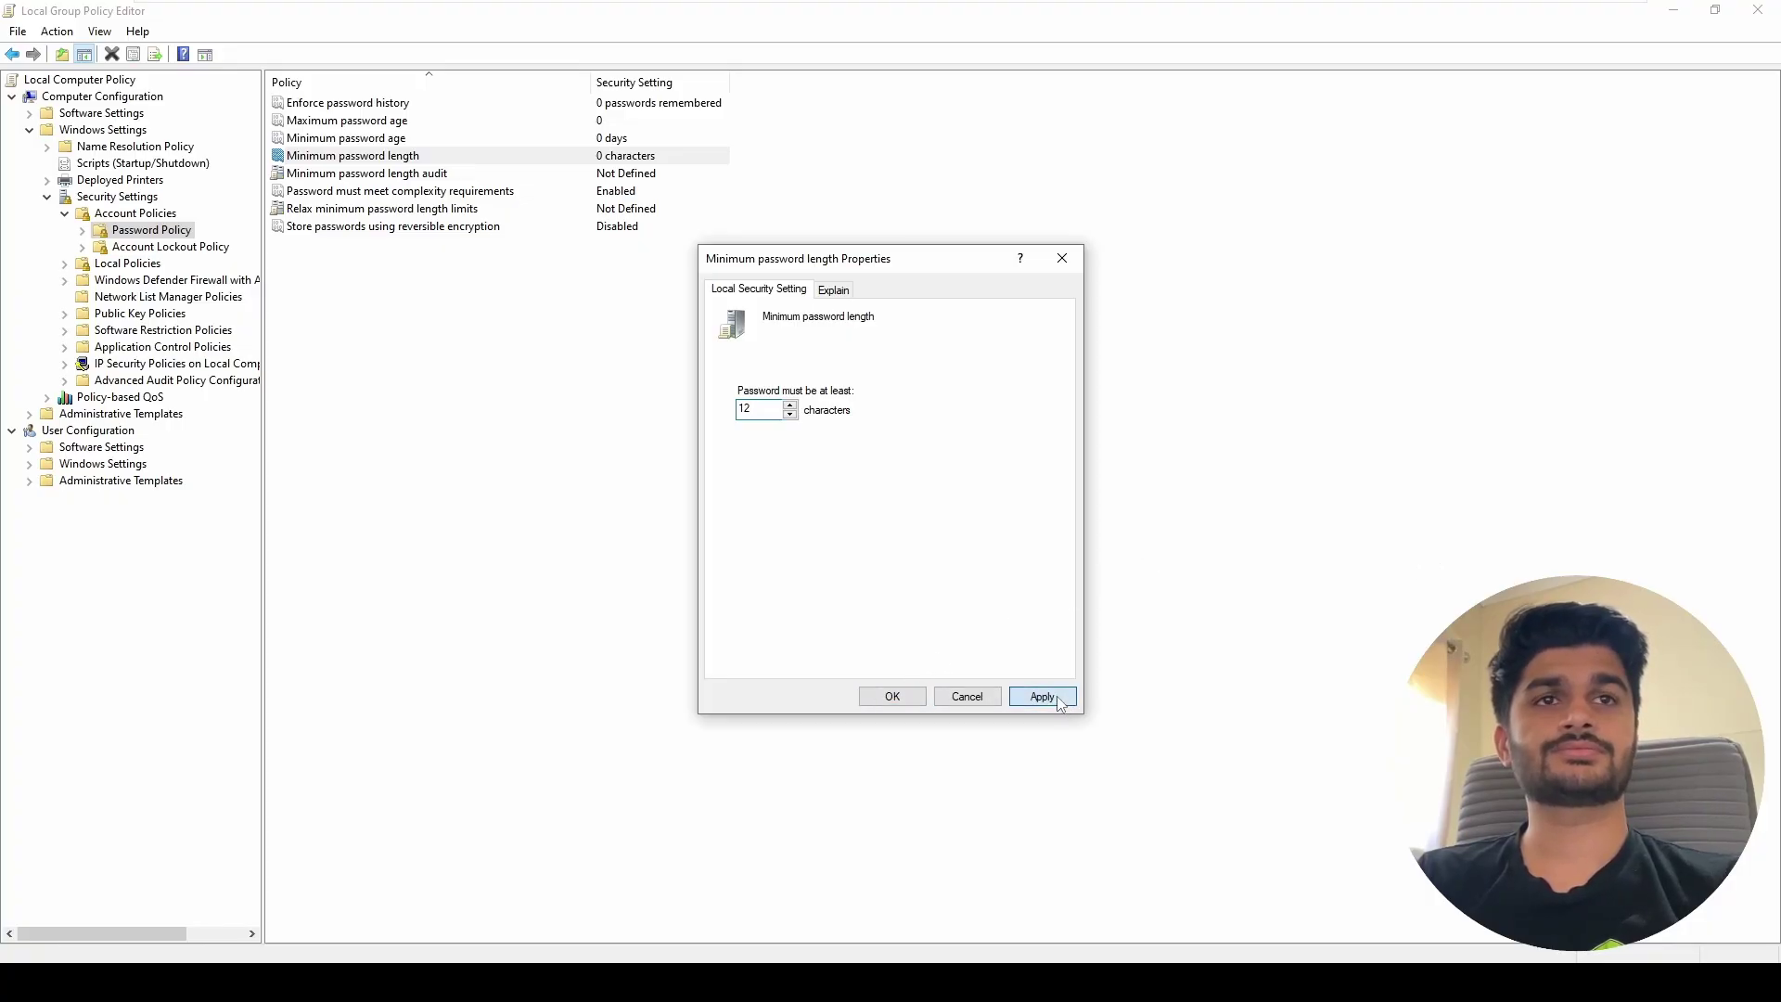
click(892, 696)
click(385, 398)
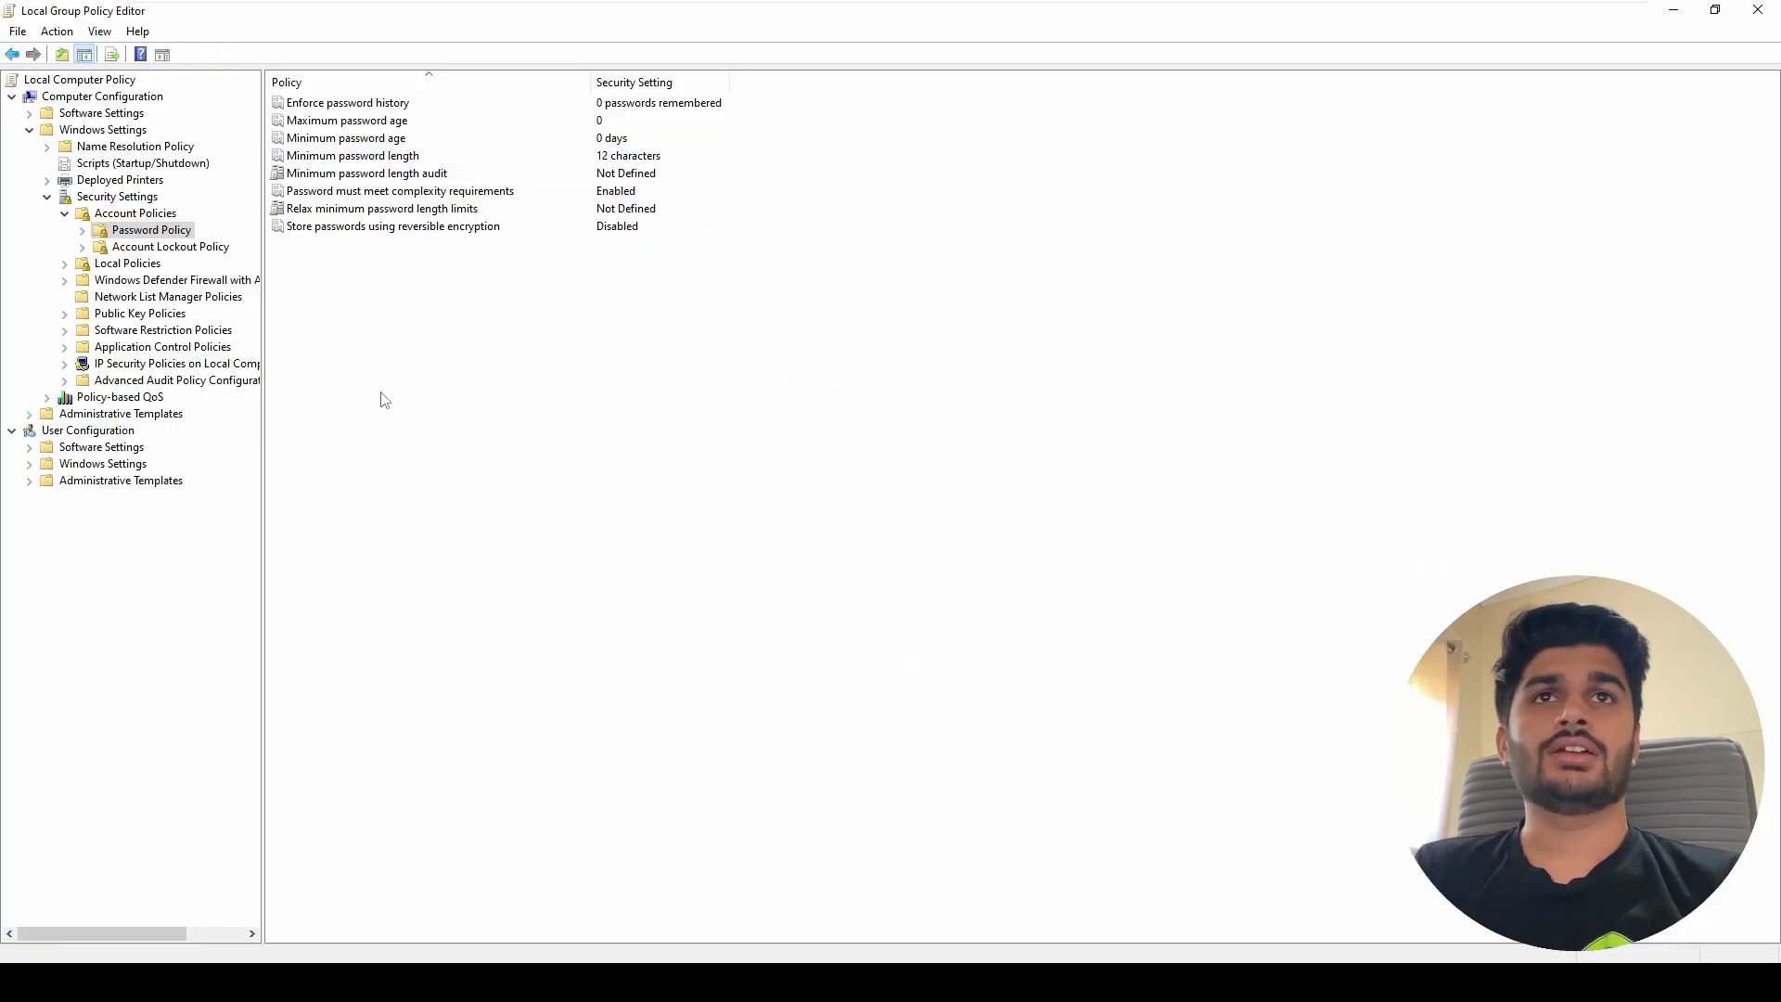
- Set the Enforce password history policy to 5 passwords remembered and apply it
double_click(333, 108)
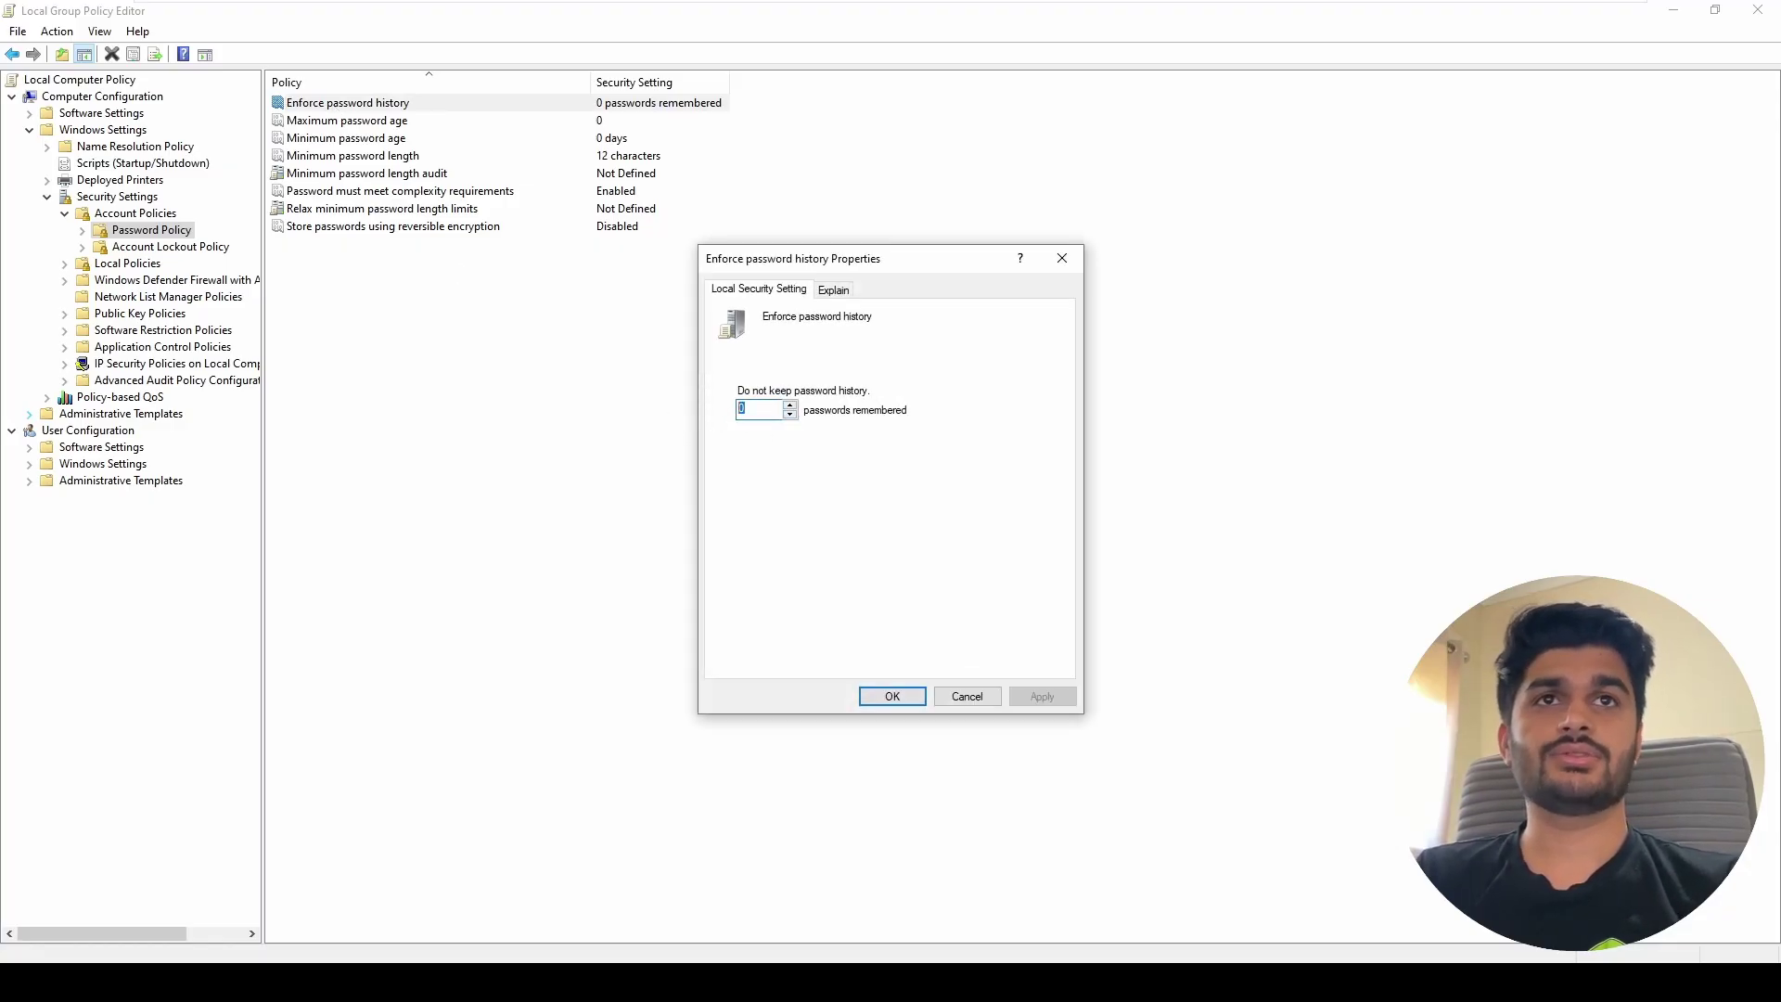
text(5)
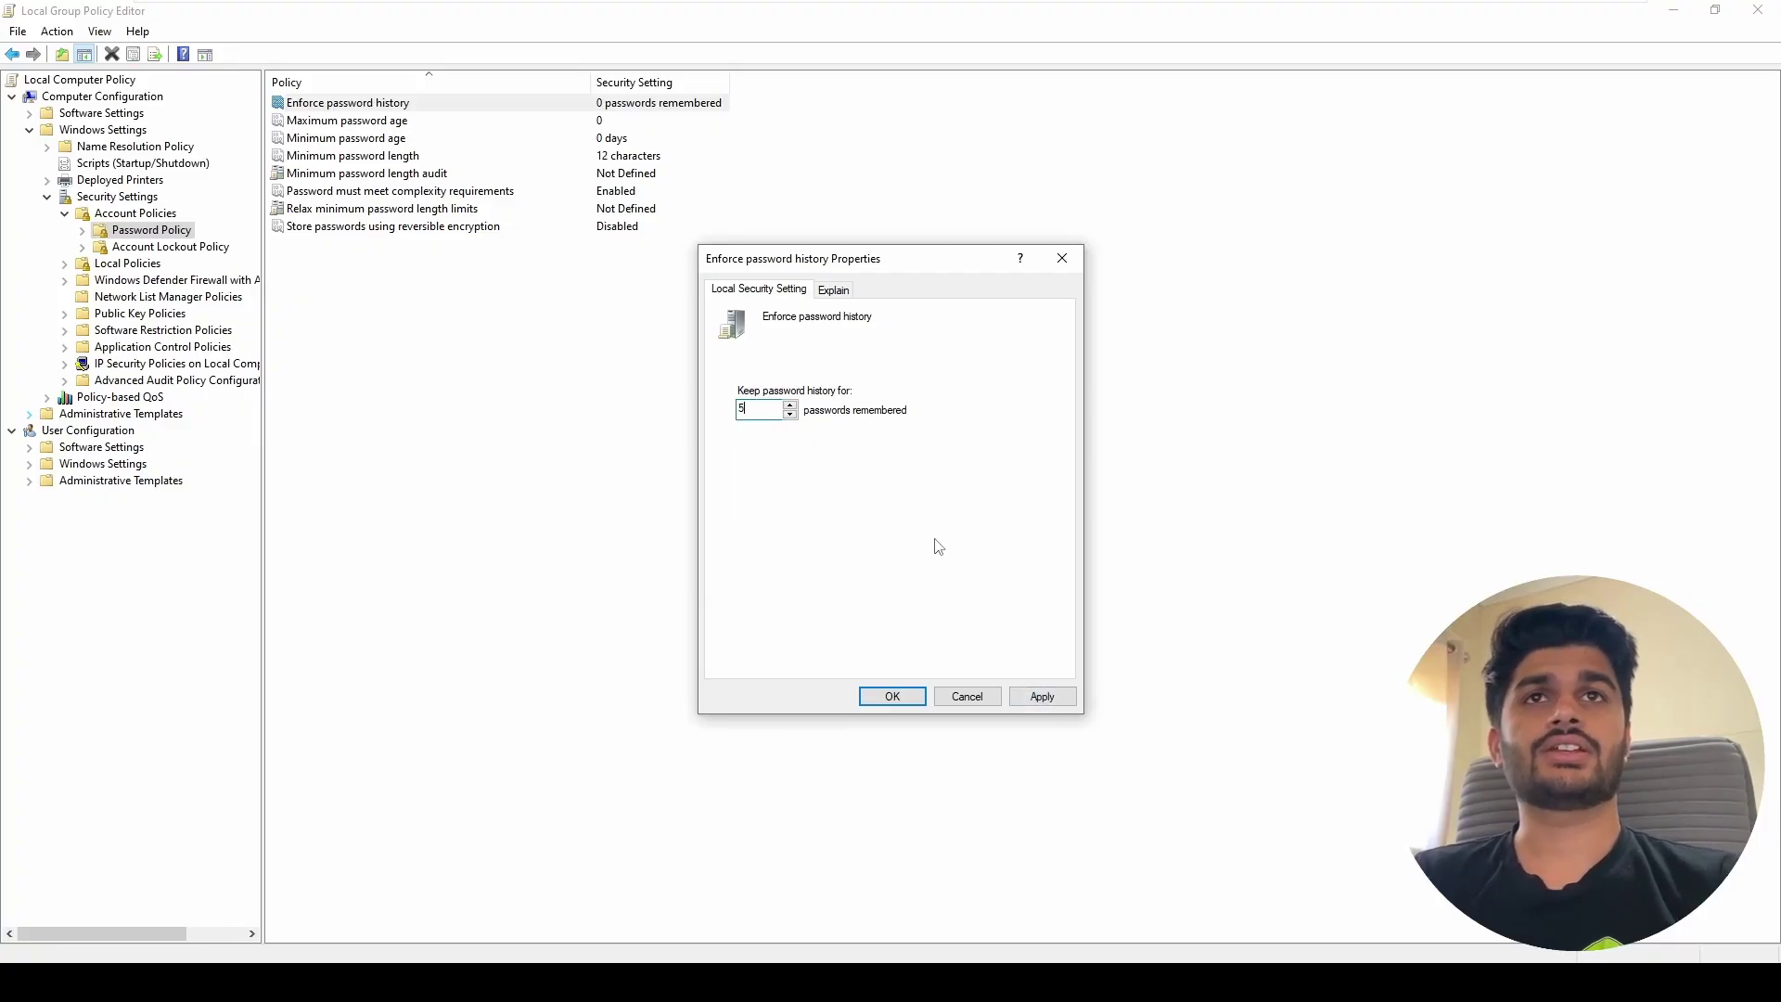
click(1041, 696)
click(893, 696)
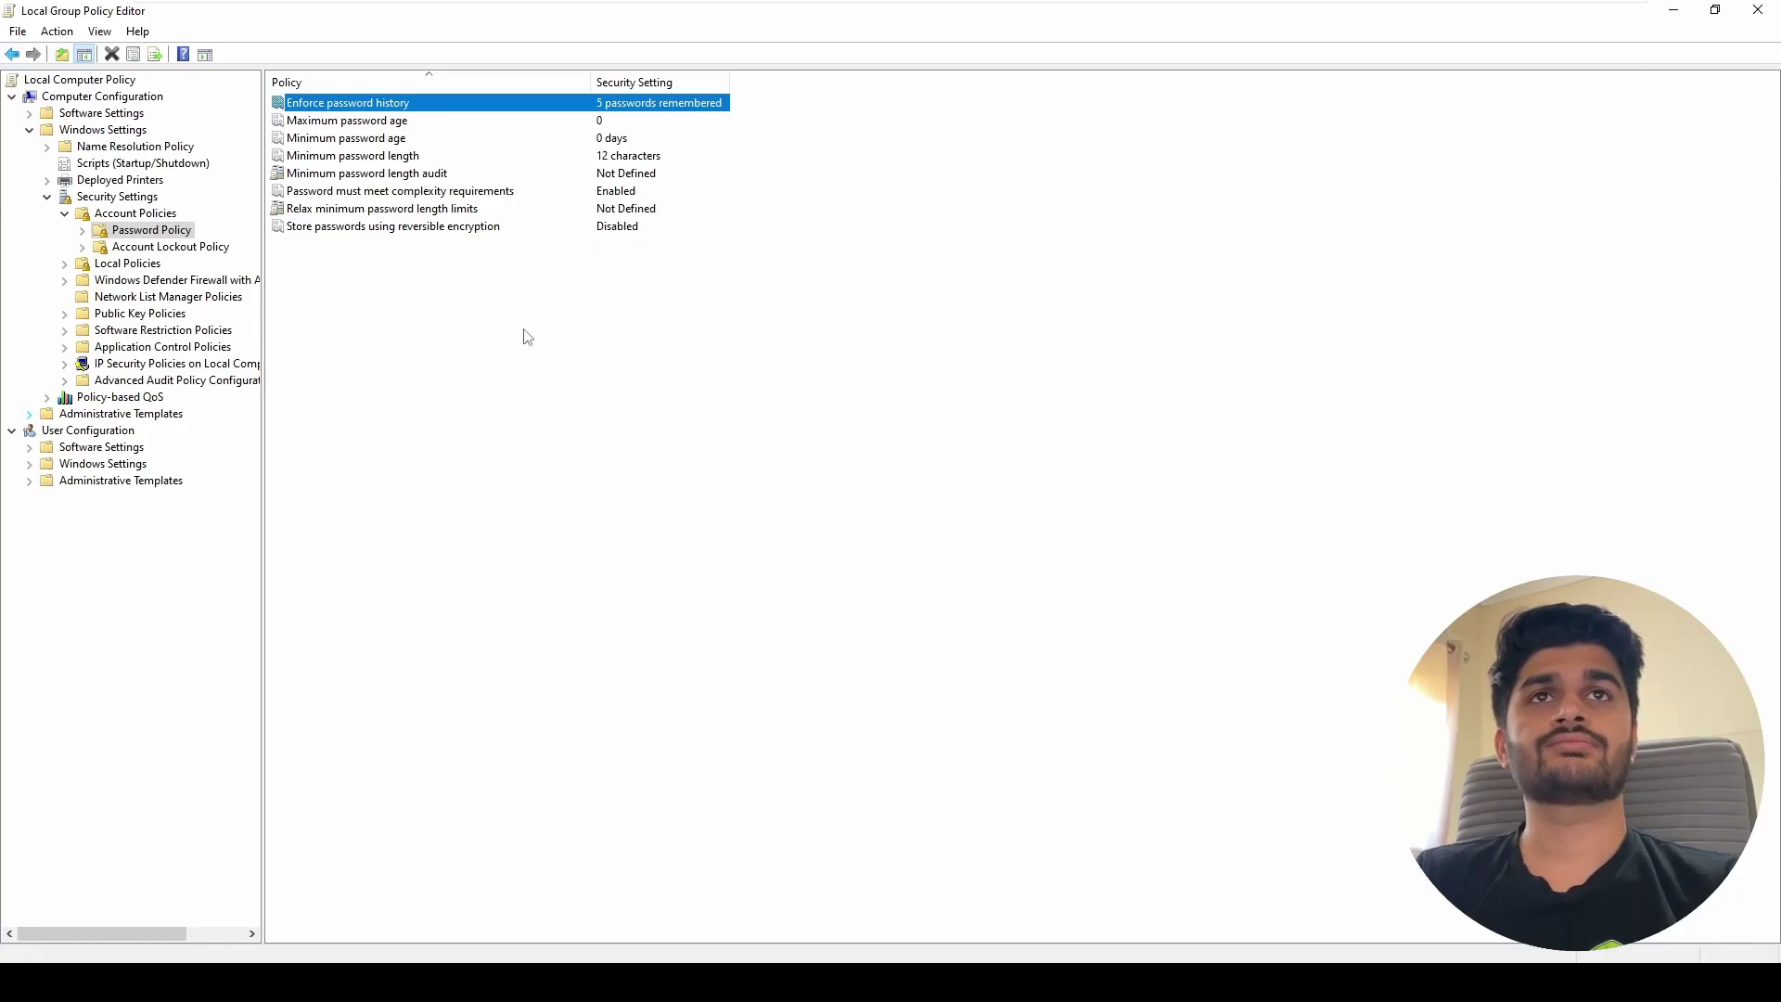
click(445, 251)
- Set the maximum password age policy to 60 days and apply it
double_click(345, 121)
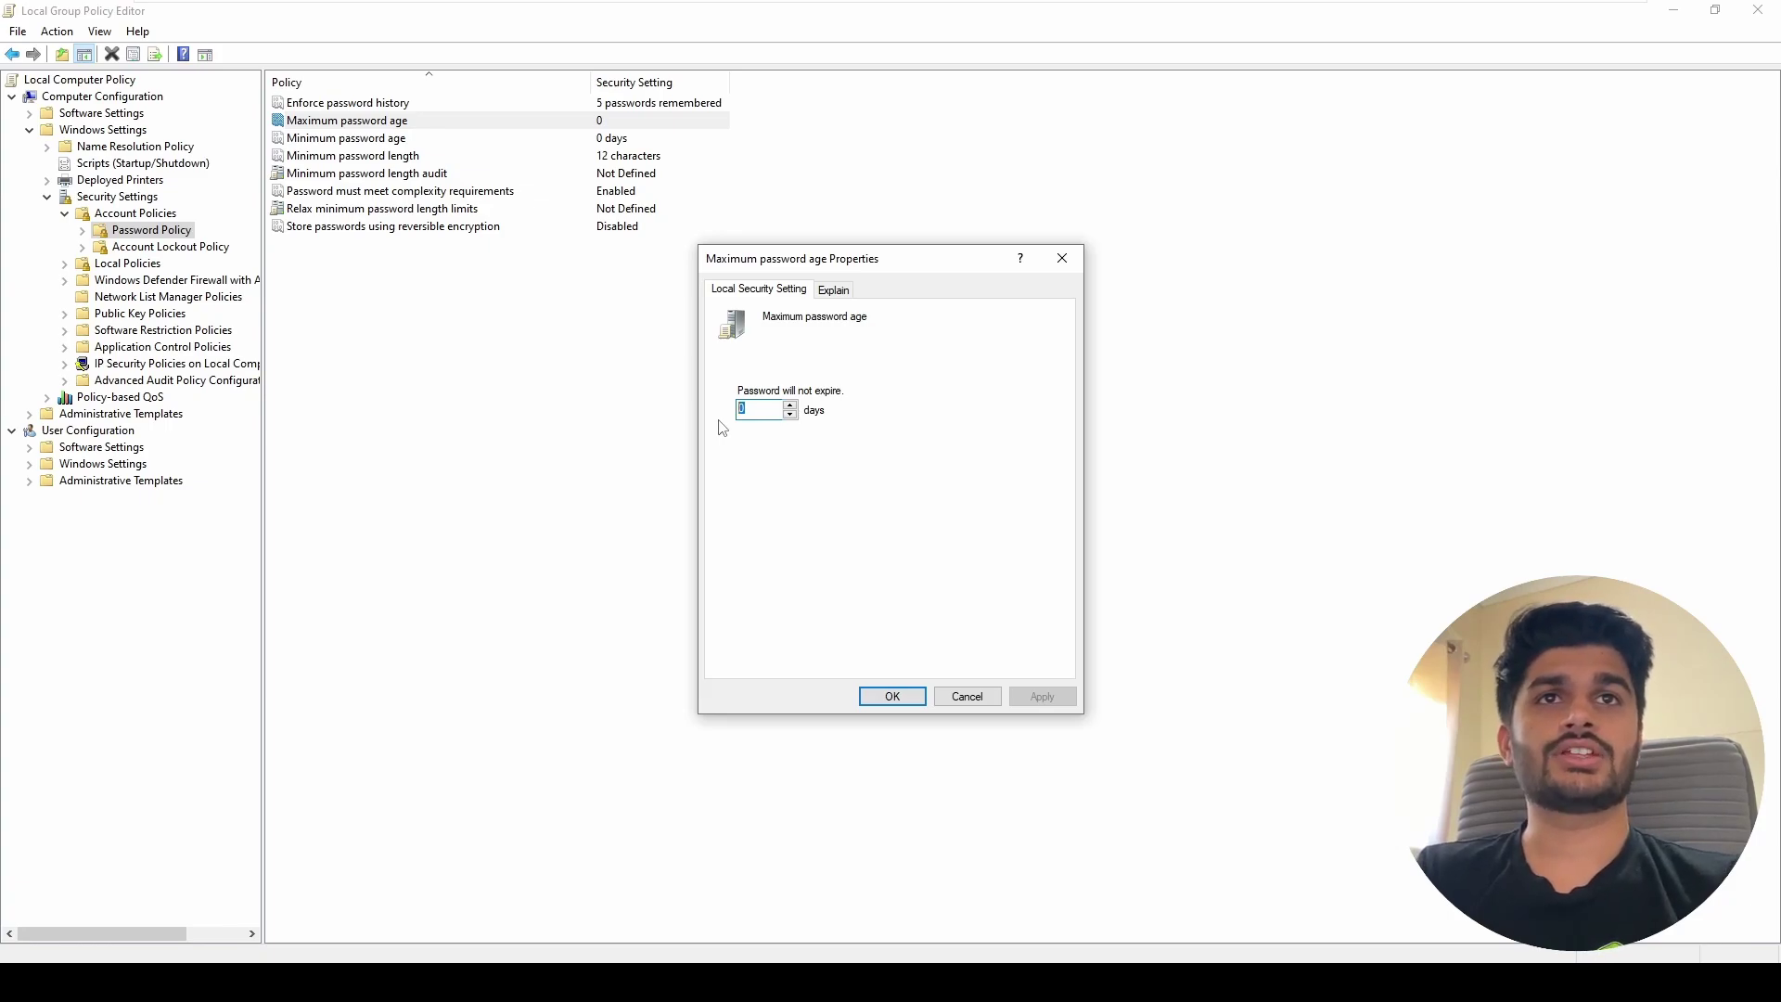
text(60)
click(1020, 696)
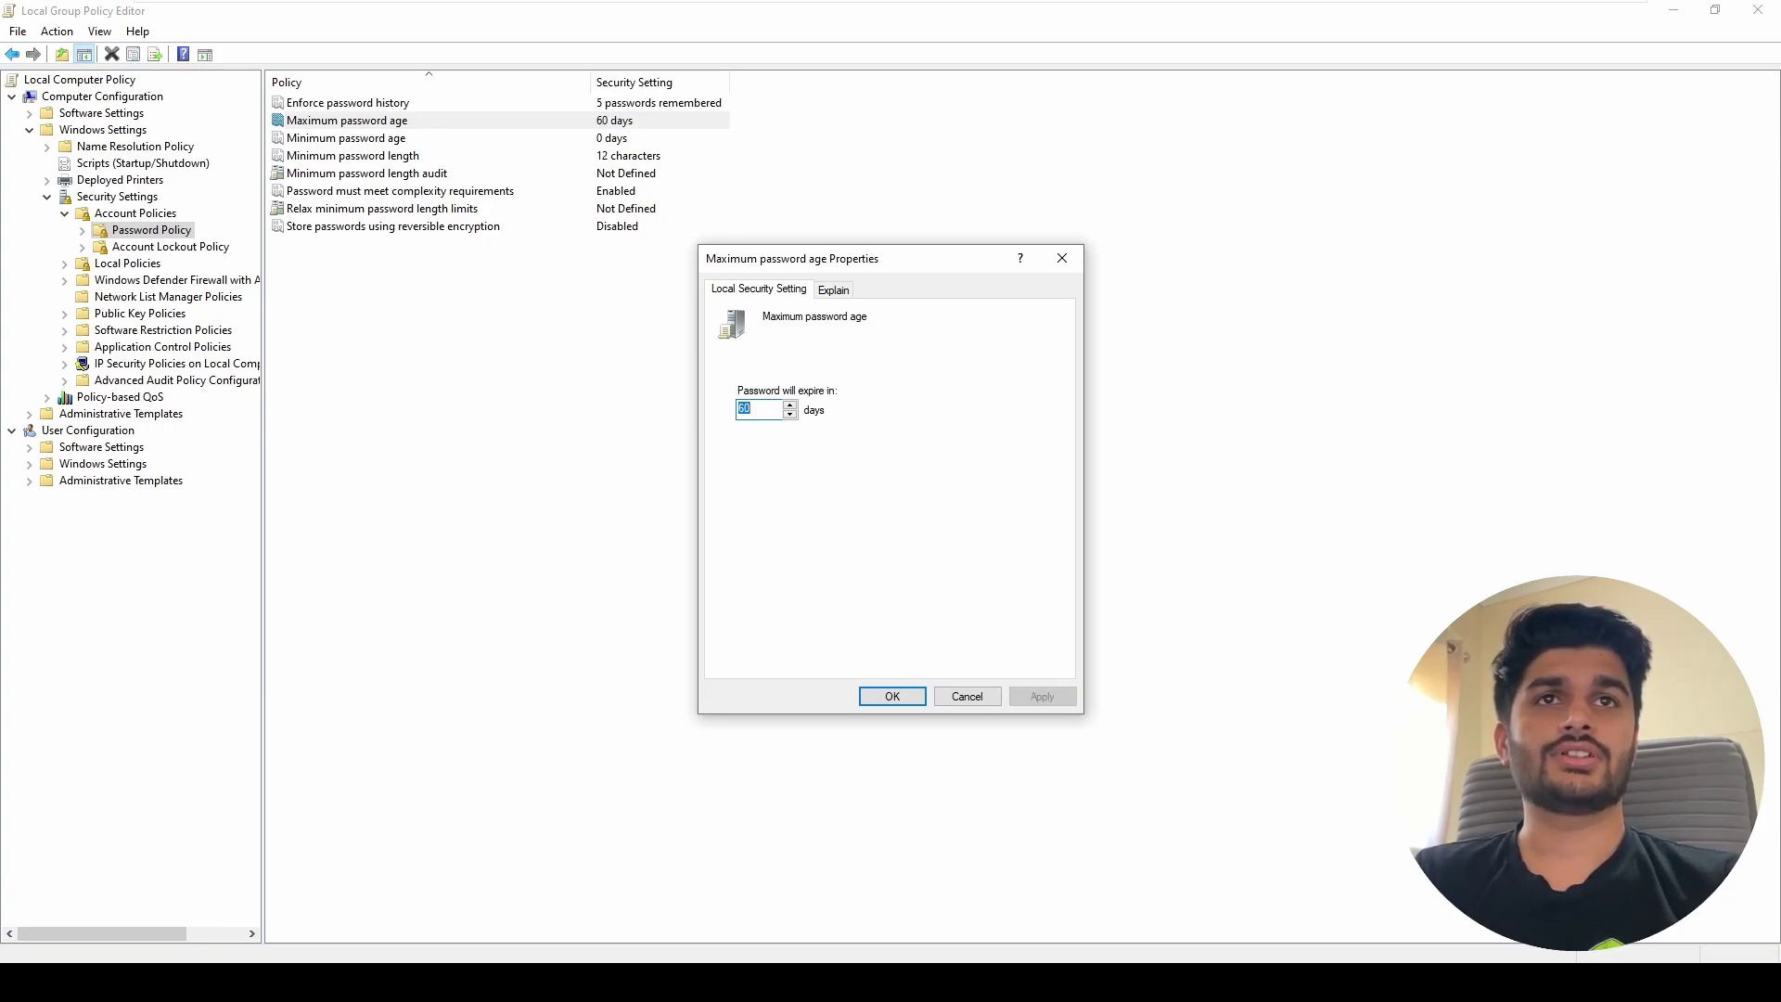
click(892, 697)
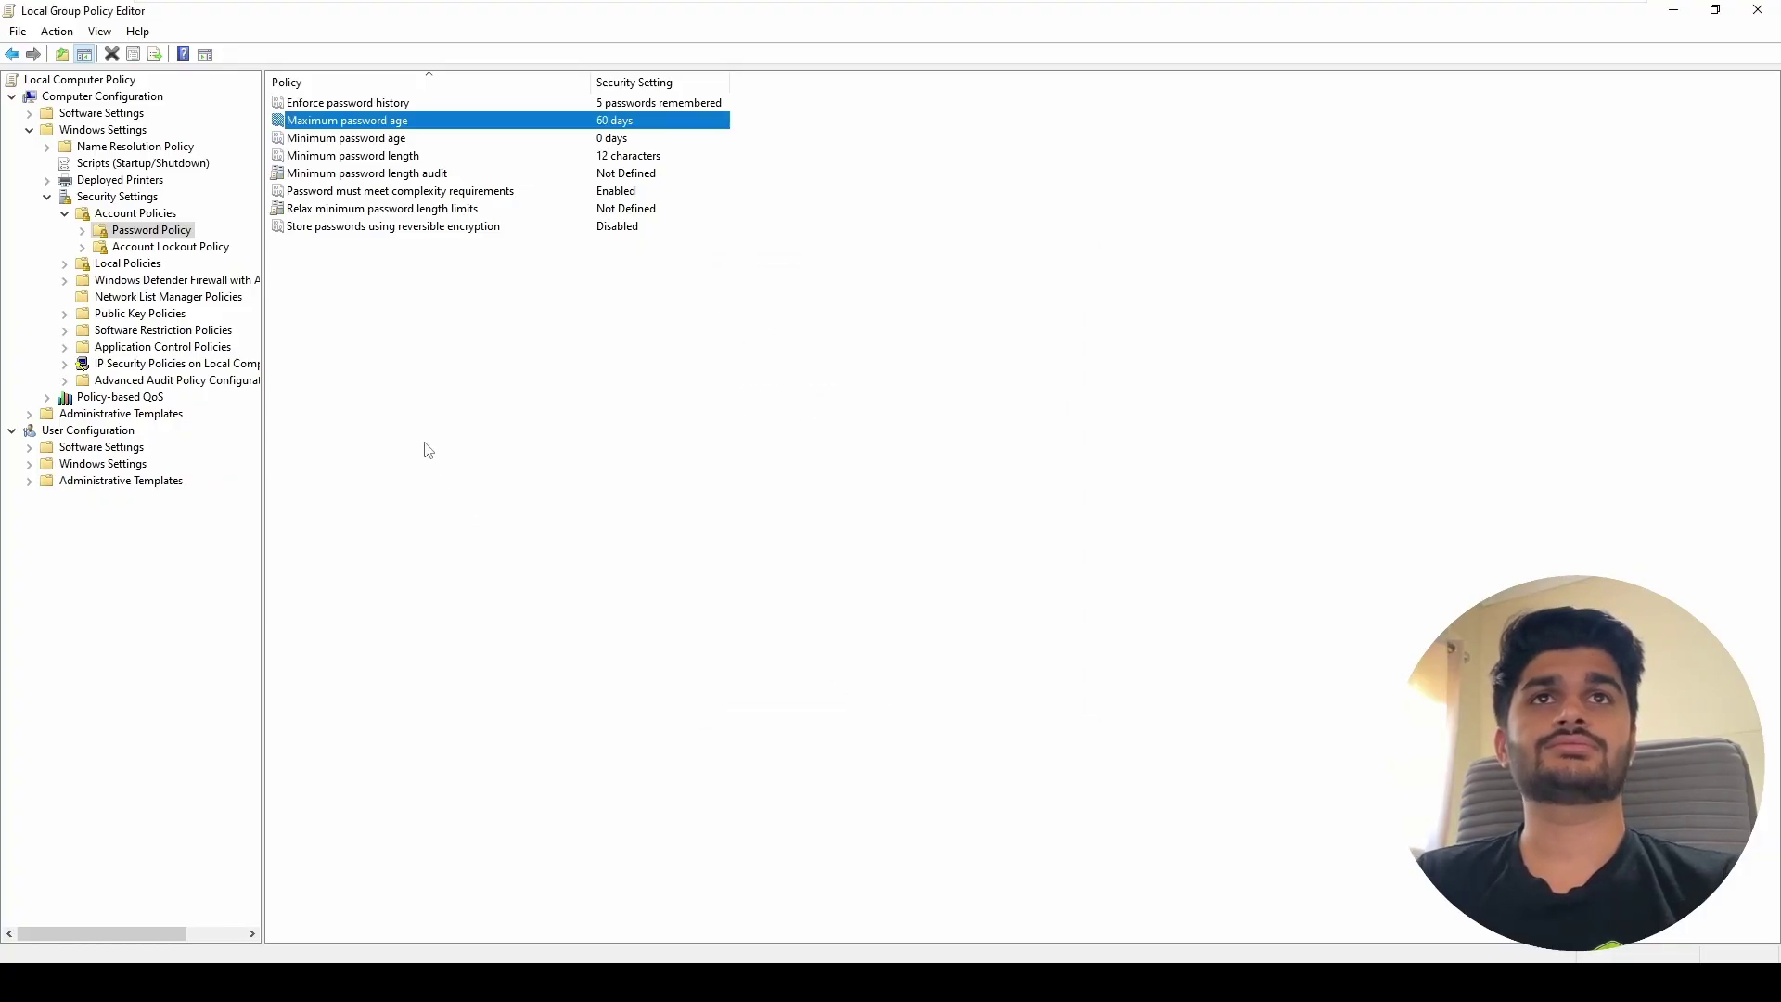
click(1141, 257)
- Close the Local Group Policy Editor and run gpupdate /force to refresh group policy with the new password settings
click(1758, 9)
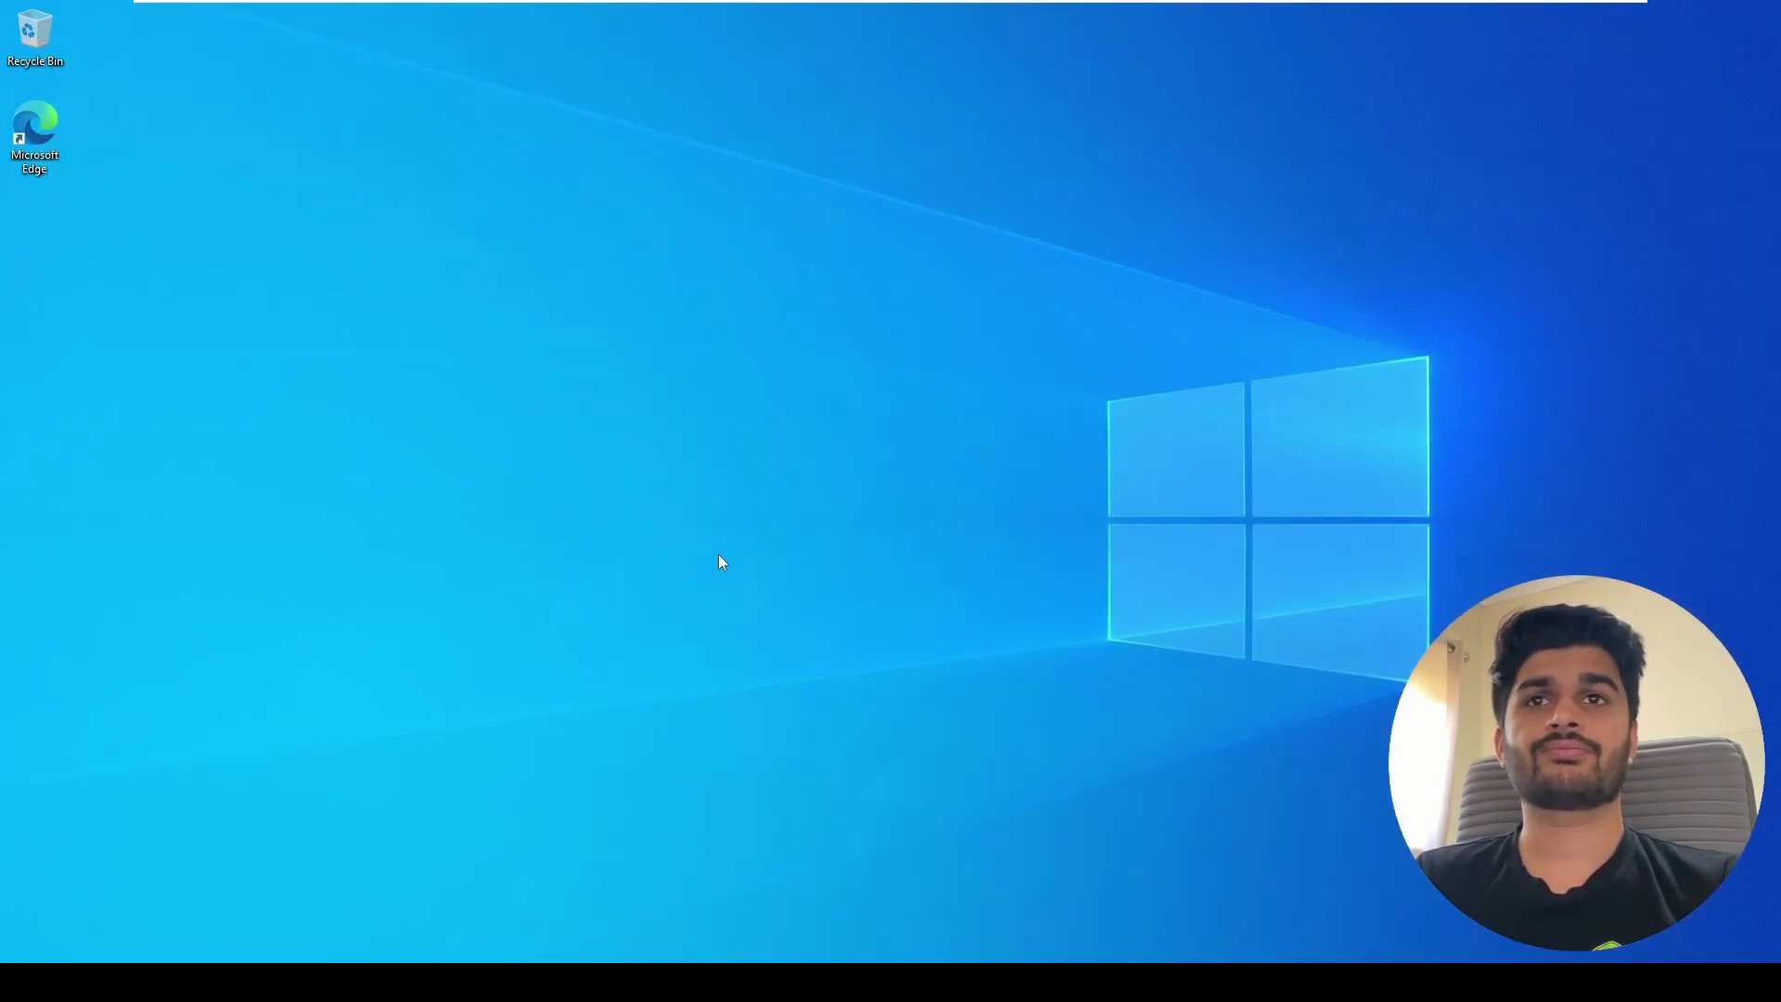
click(338, 981)
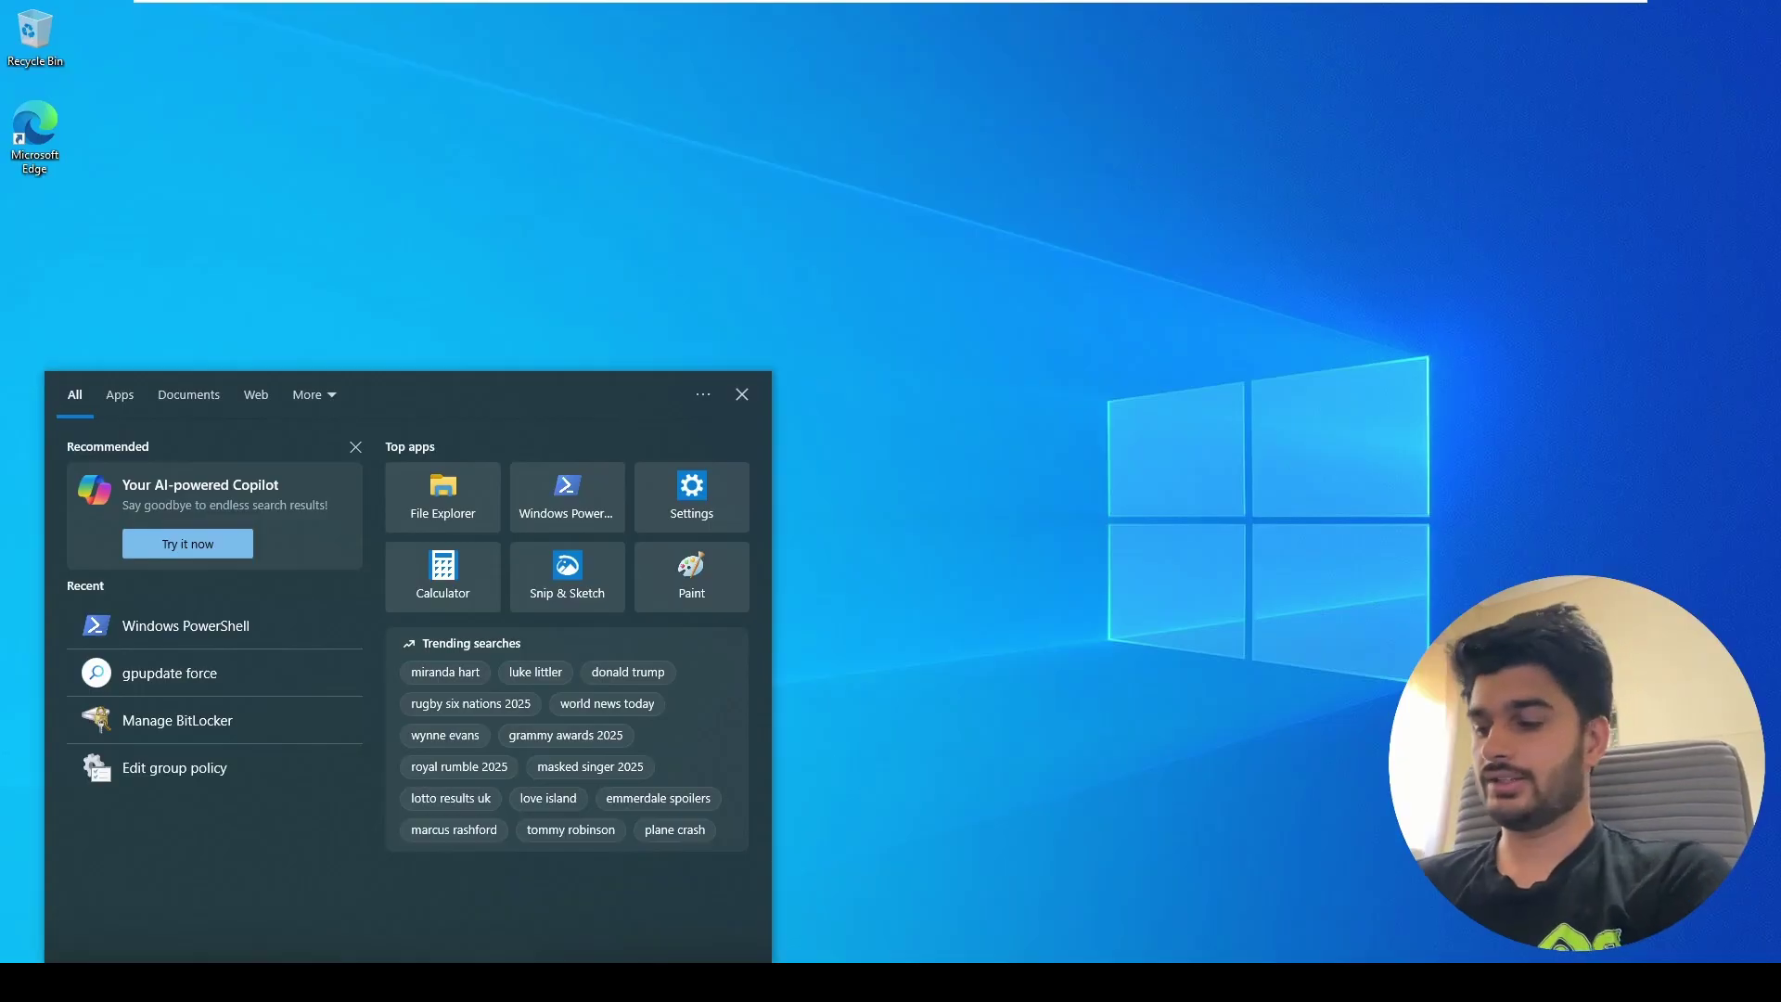
text(gpu)
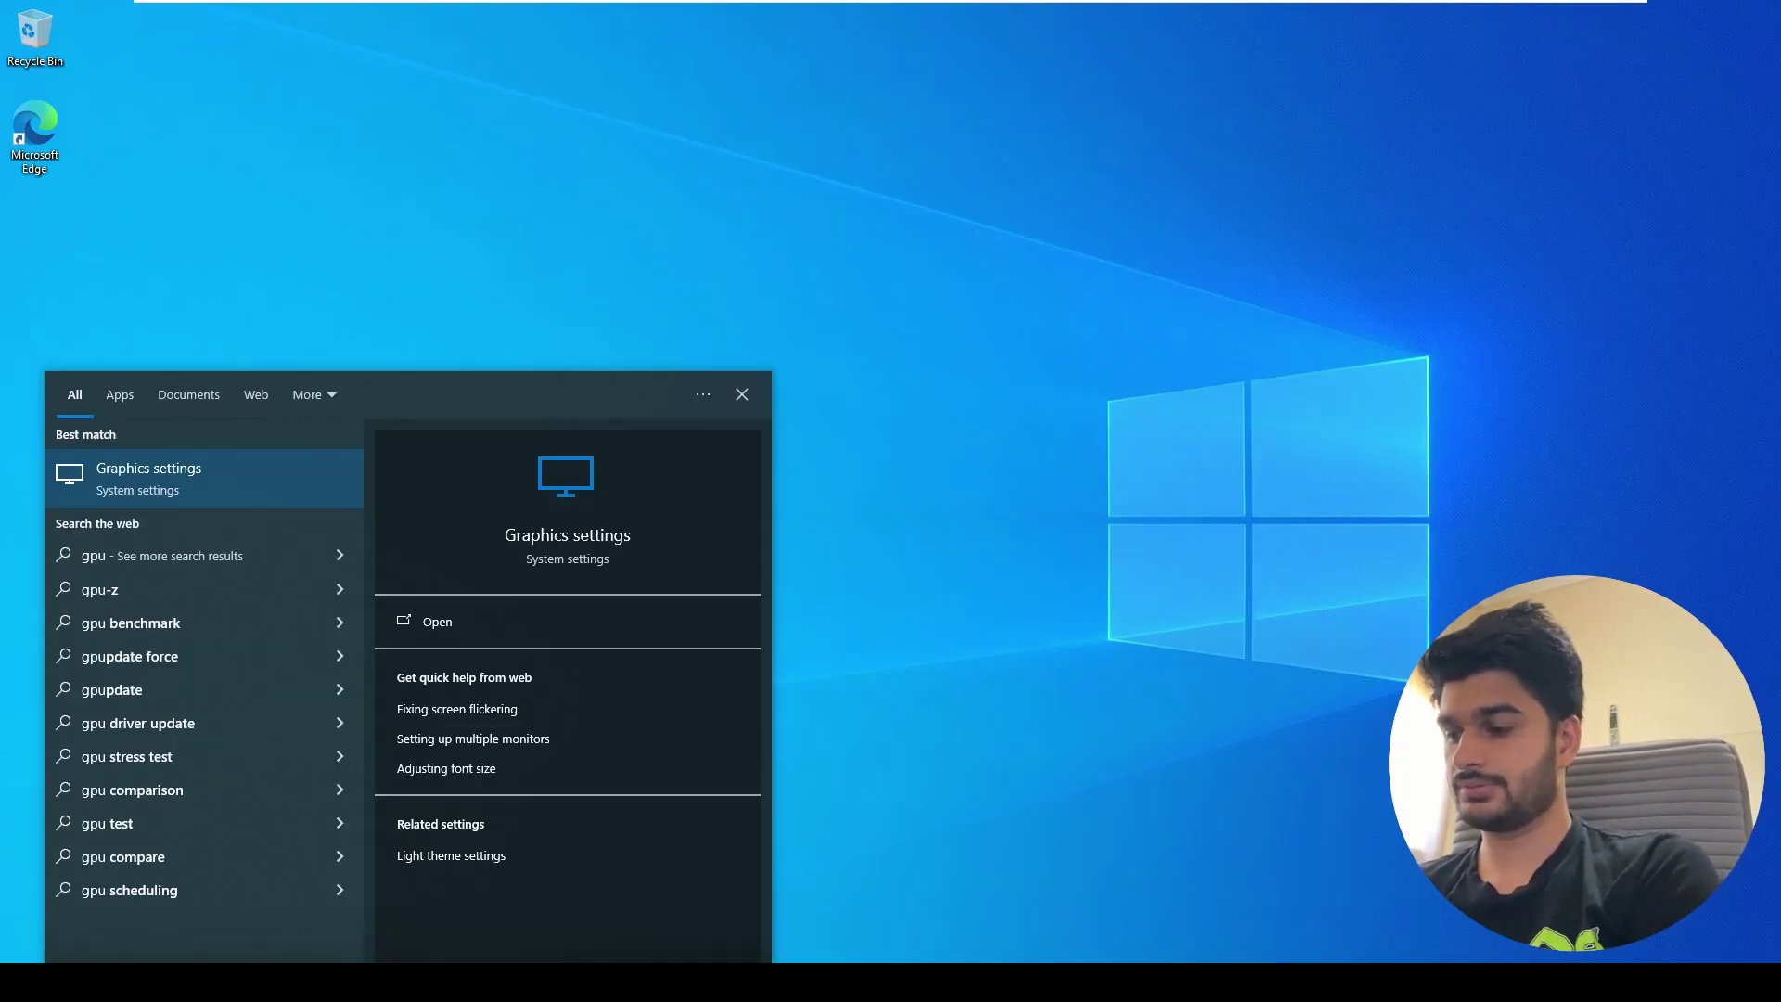
text(pdate /forc)
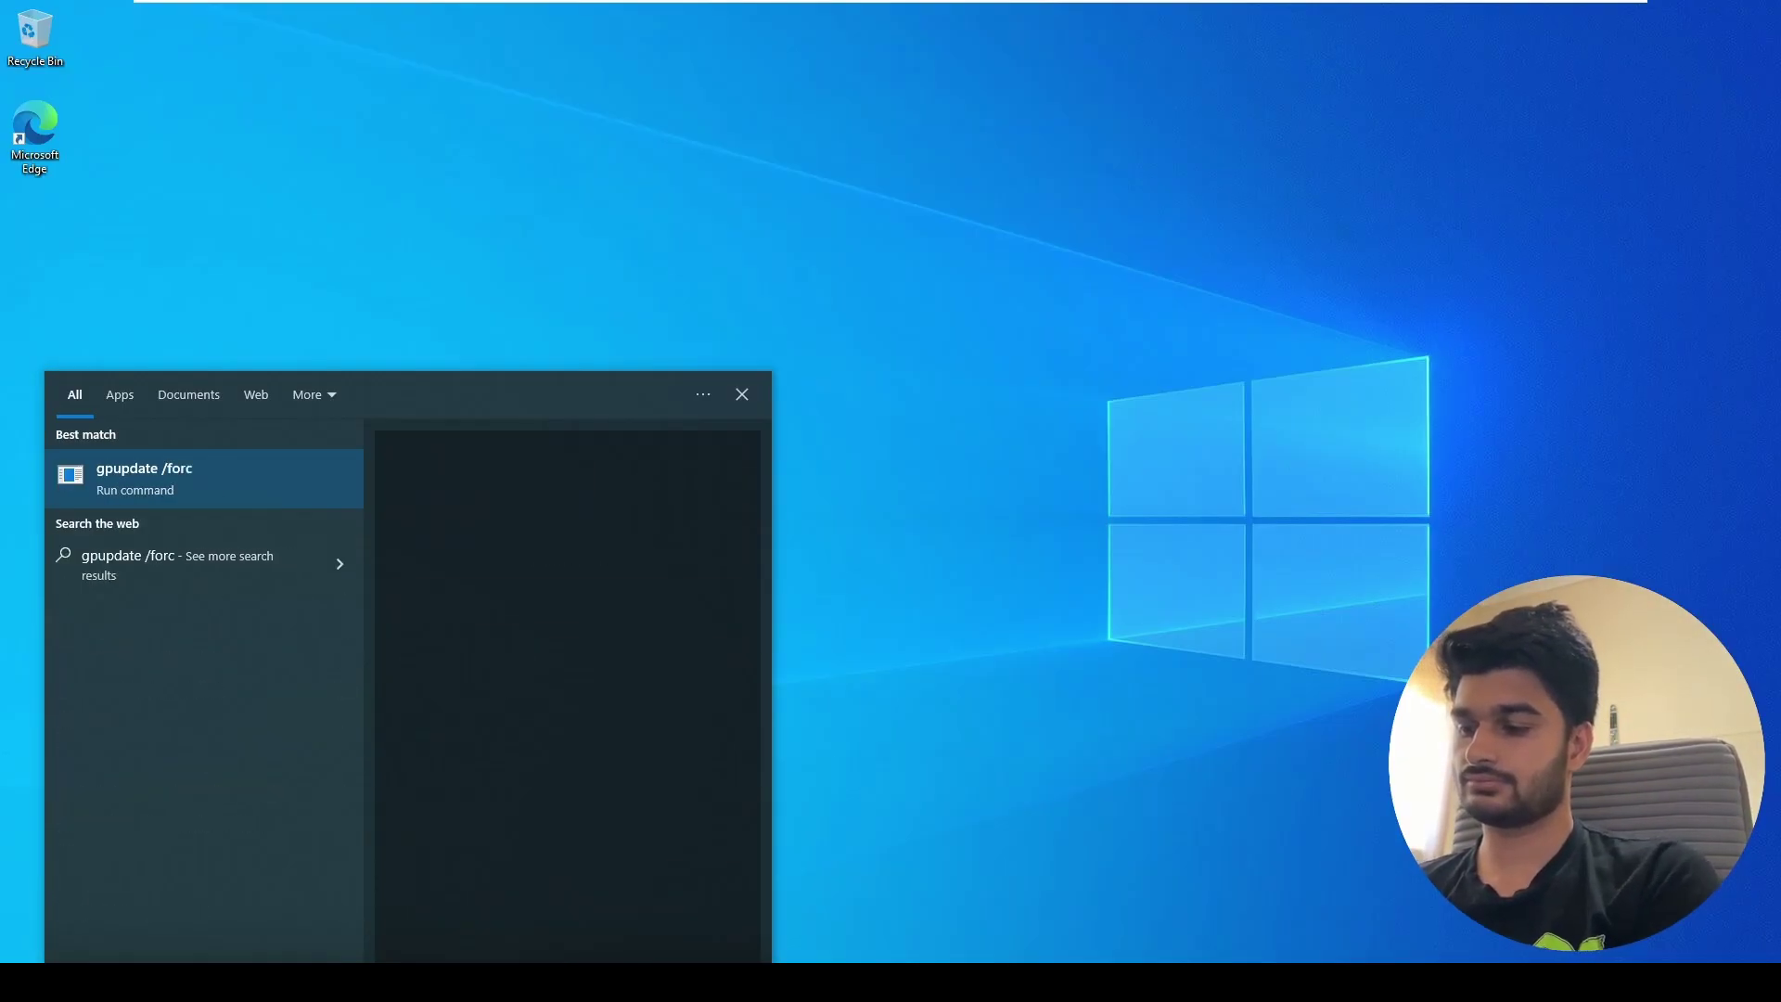
key(Return)
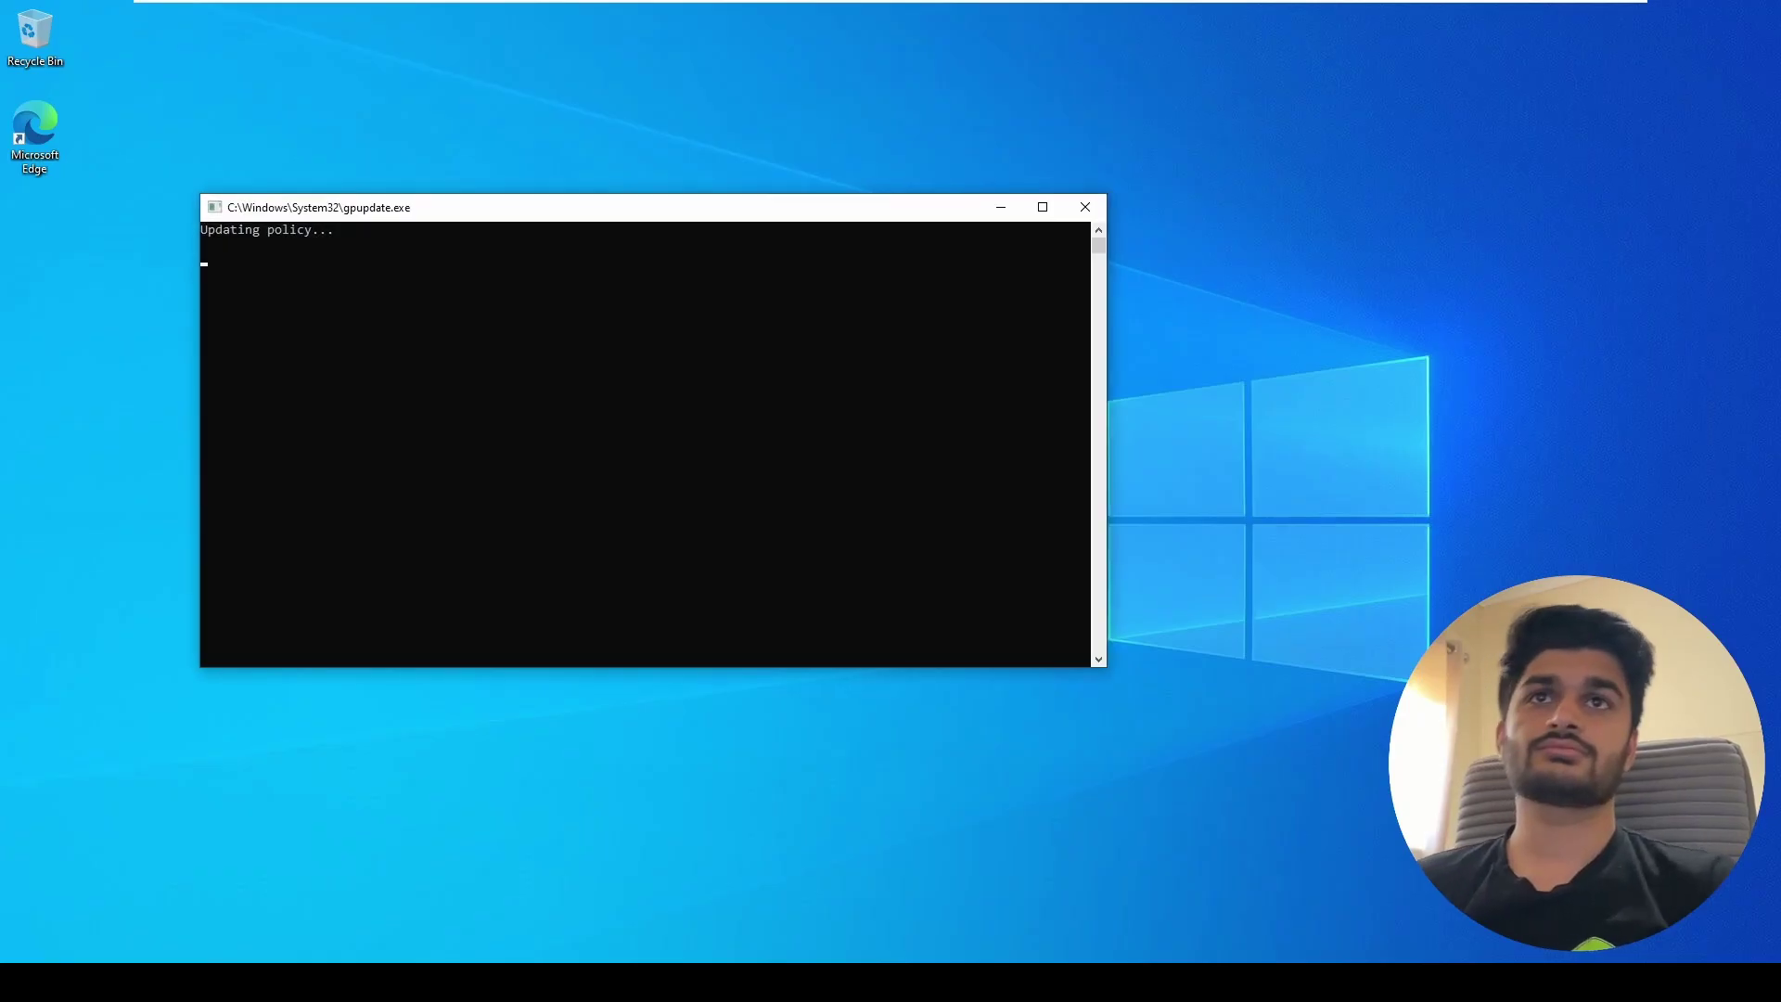